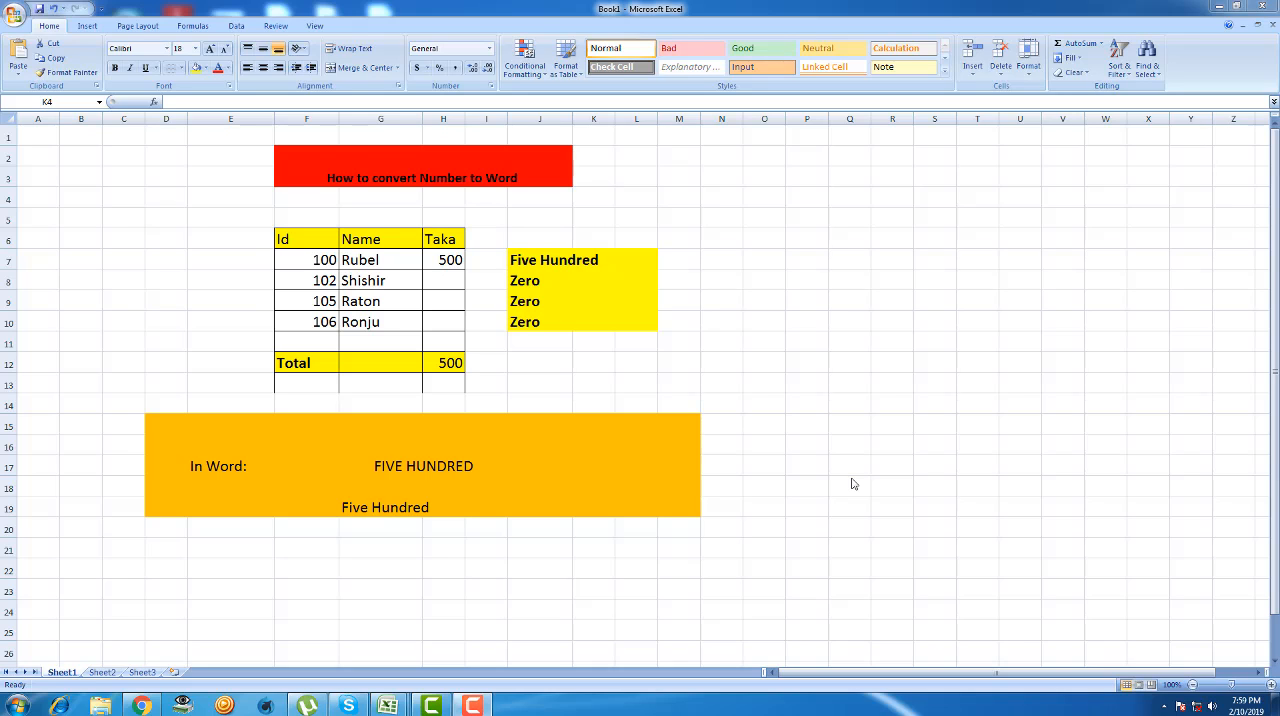
# - Enter Taka amounts 500, 100 and 2000 for Ids 102, 105 and 106 in cells H8 to H10
pyautogui.doubleClick(431, 281)
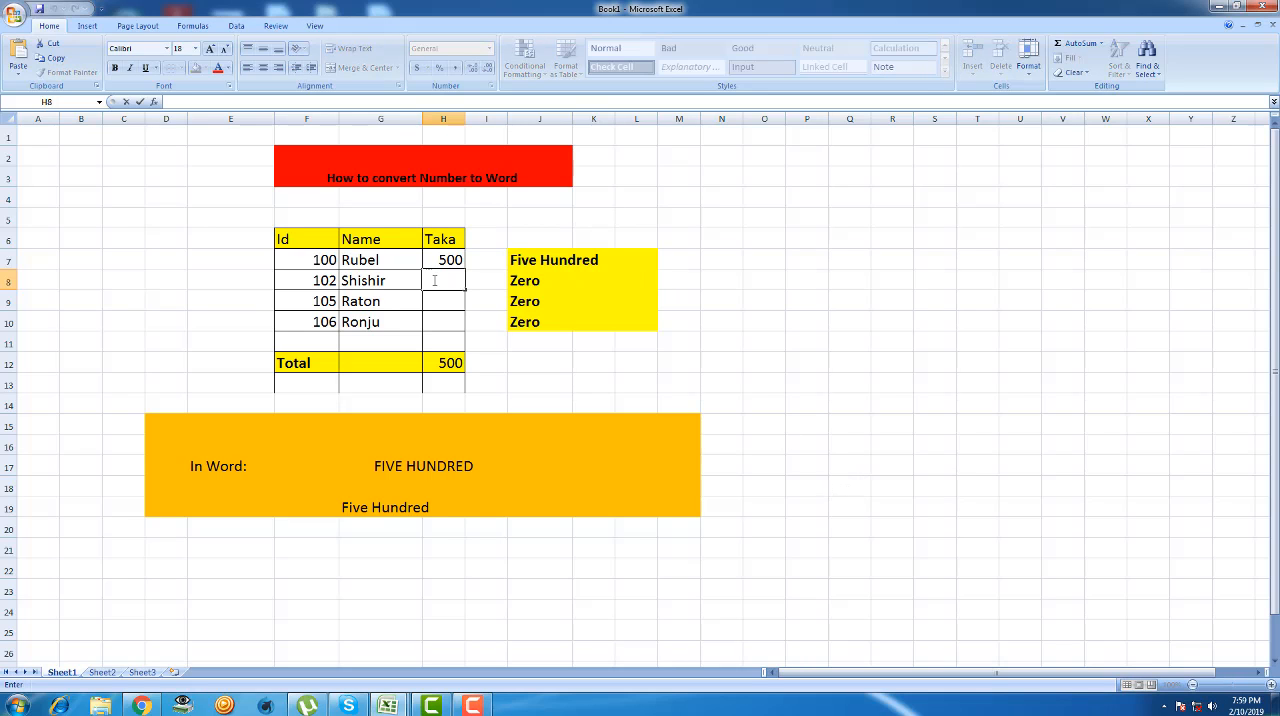
pyautogui.write('500')
pyautogui.doubleClick(436, 296)
pyautogui.write('100')
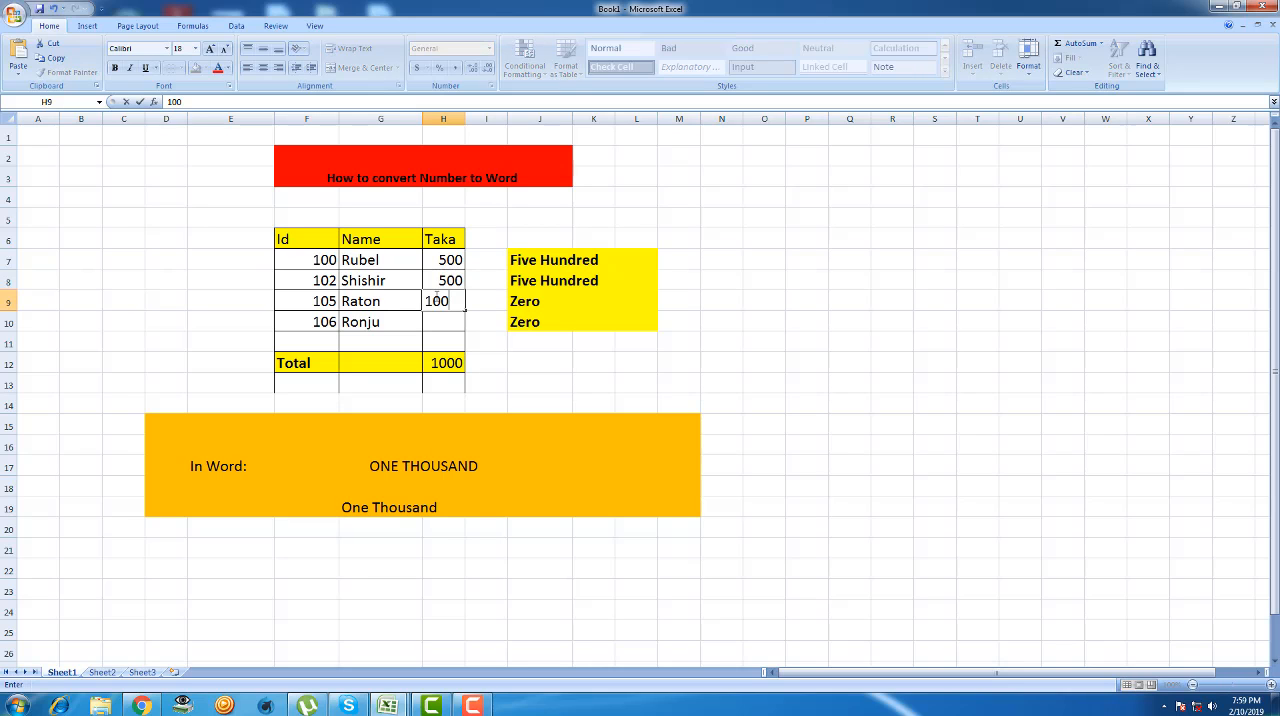
pyautogui.click(443, 319)
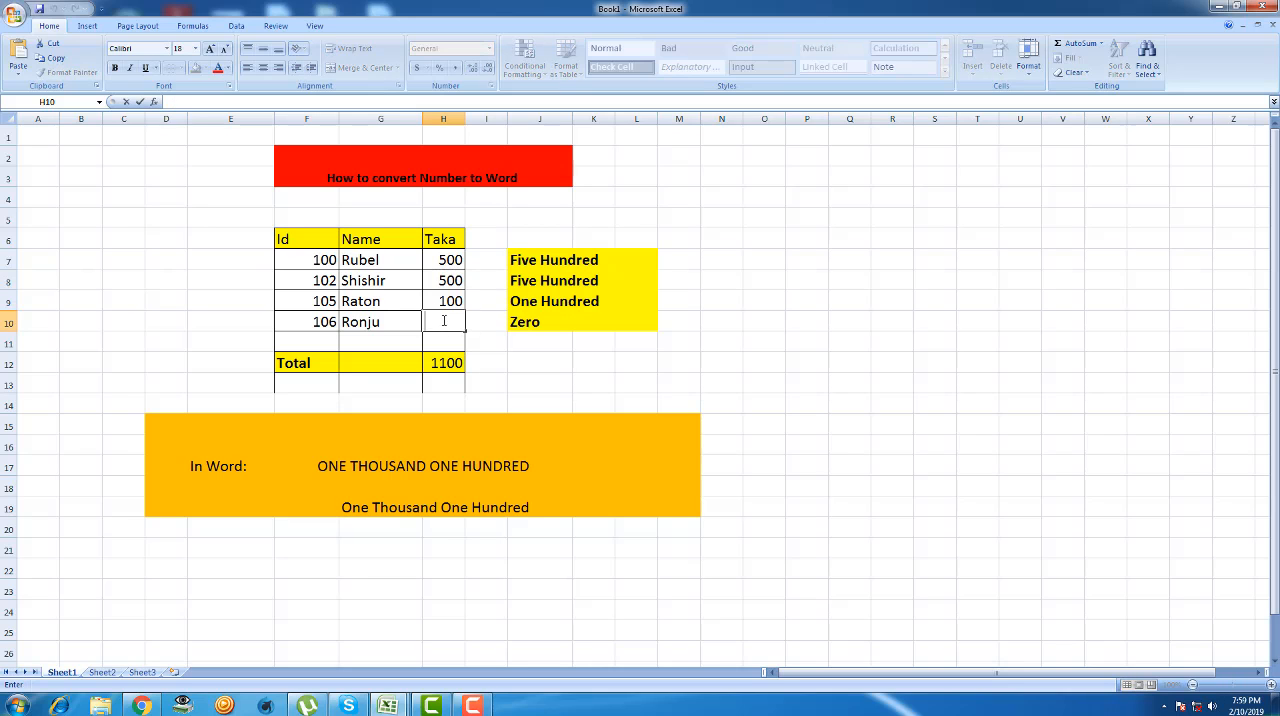
pyautogui.write('2000')
pyautogui.click(488, 361)
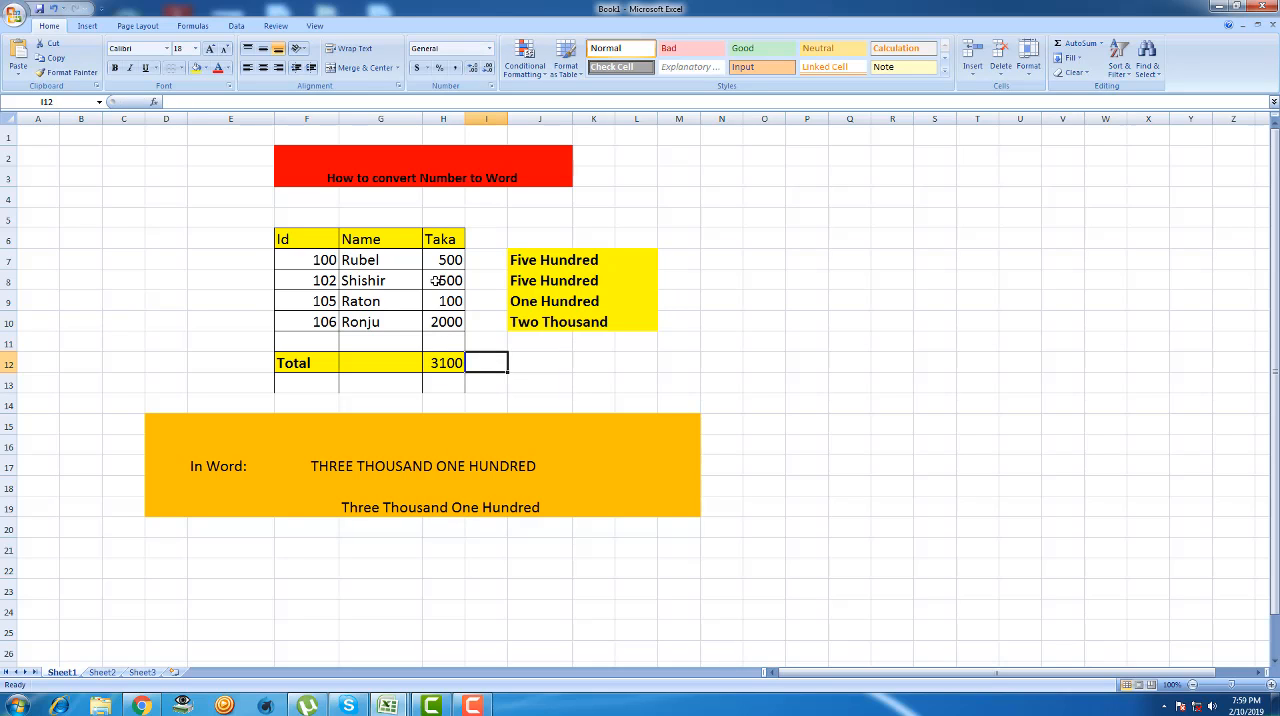
# - Compare each Taka amount with its in-words formula in column J, and check the total's formula in H12
pyautogui.click(436, 370)
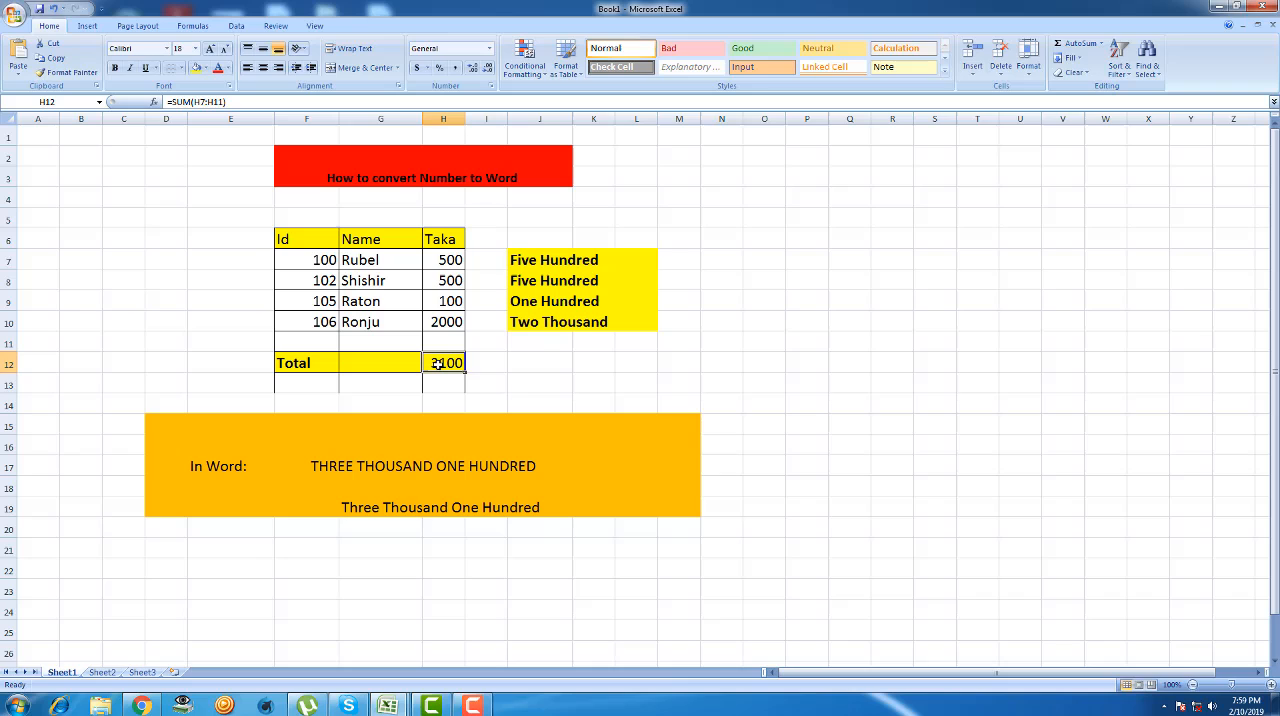
pyautogui.click(447, 257)
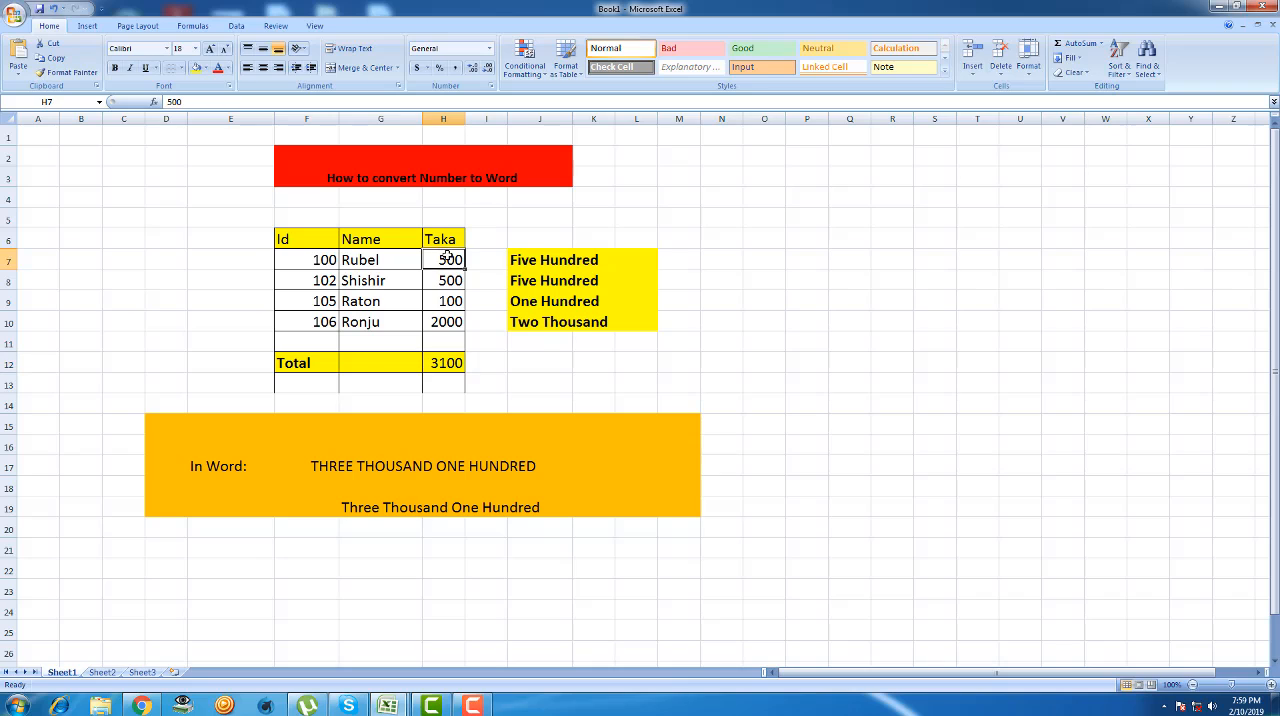
pyautogui.click(548, 258)
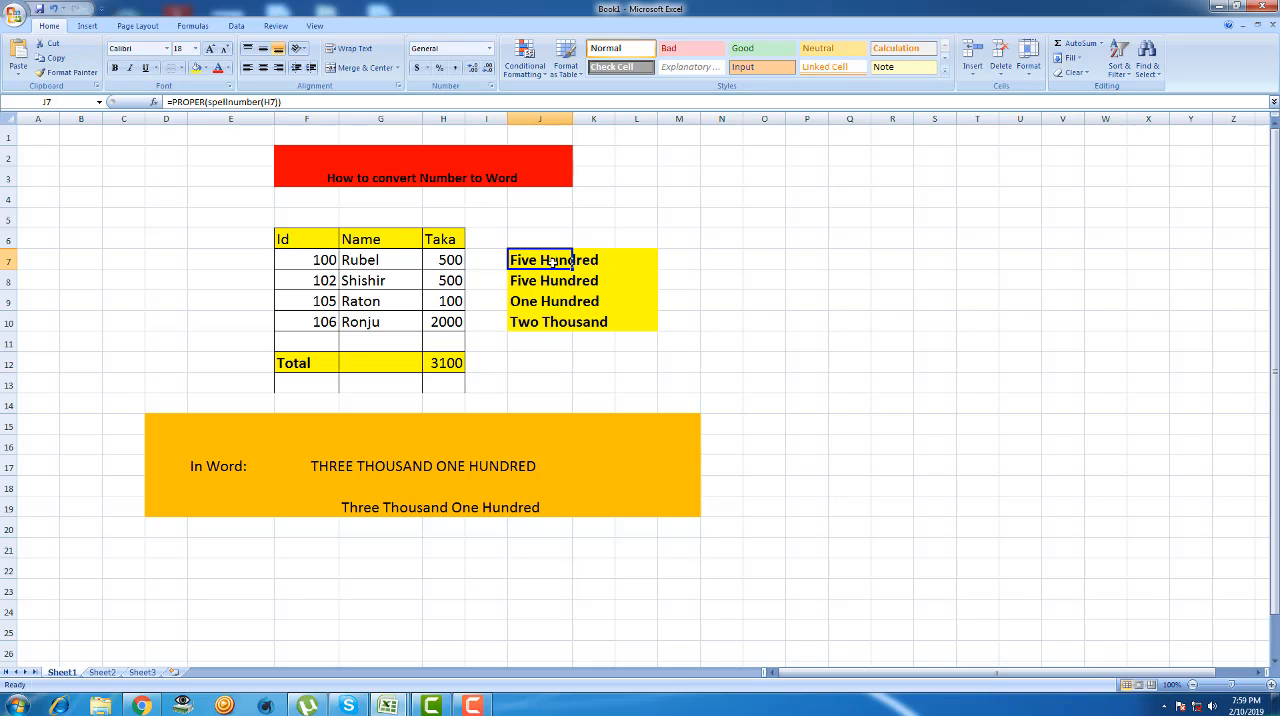
pyautogui.click(460, 279)
pyautogui.click(566, 289)
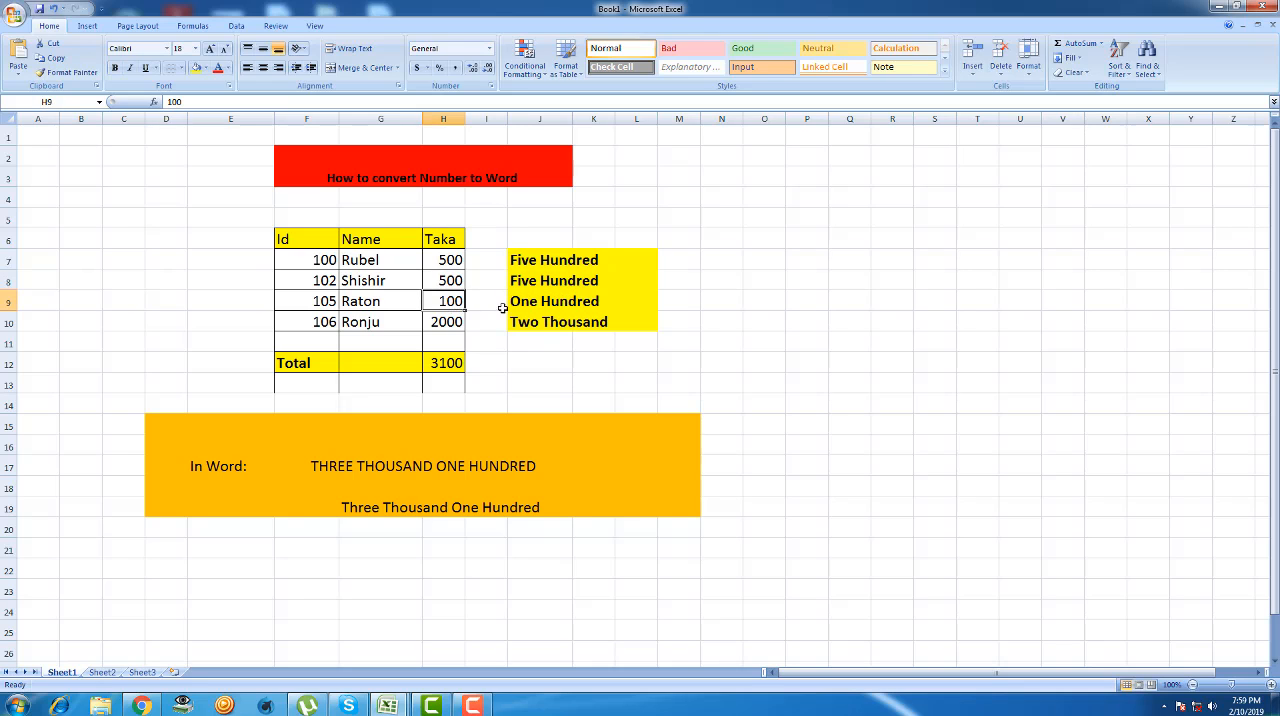
pyautogui.click(555, 303)
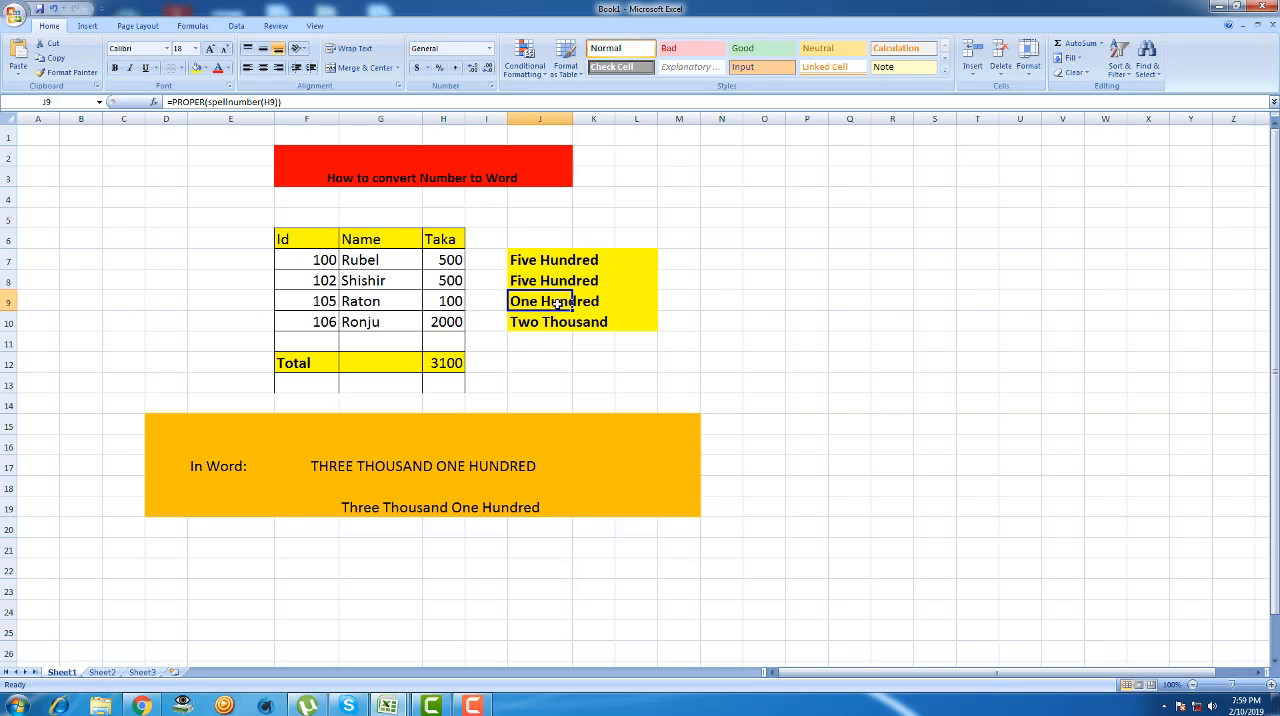
pyautogui.click(450, 325)
pyautogui.click(550, 325)
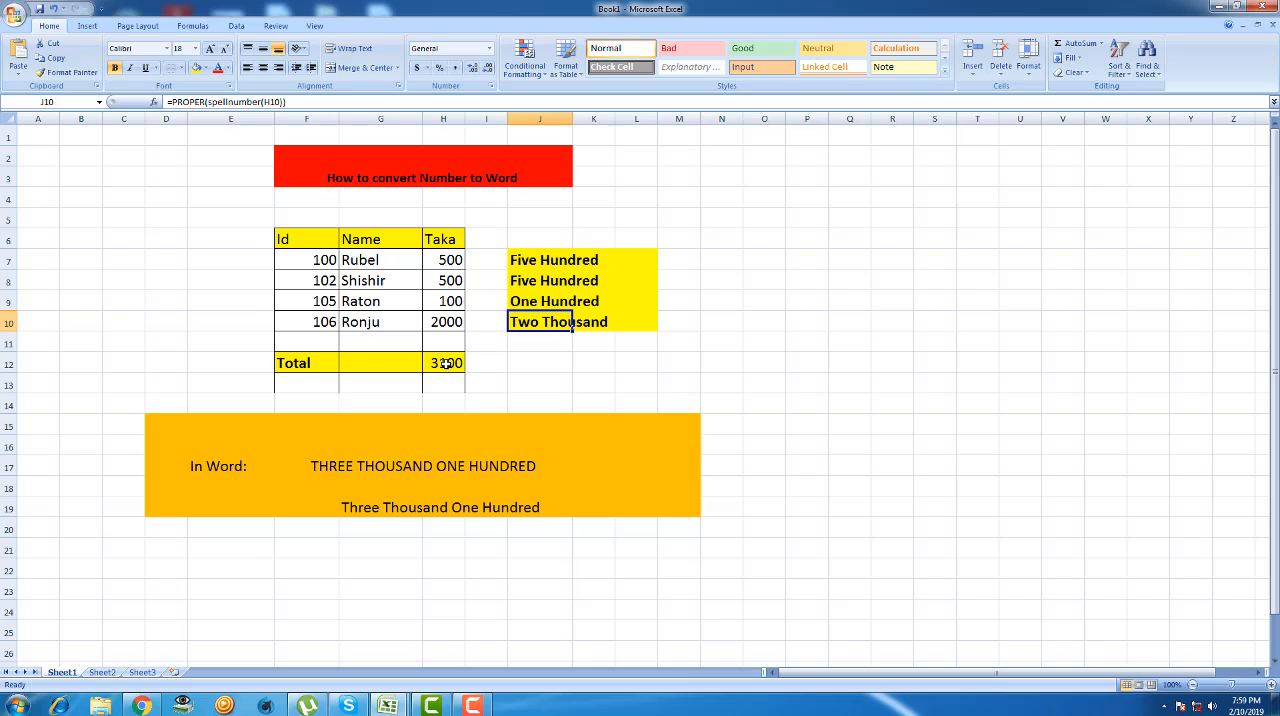
pyautogui.click(446, 363)
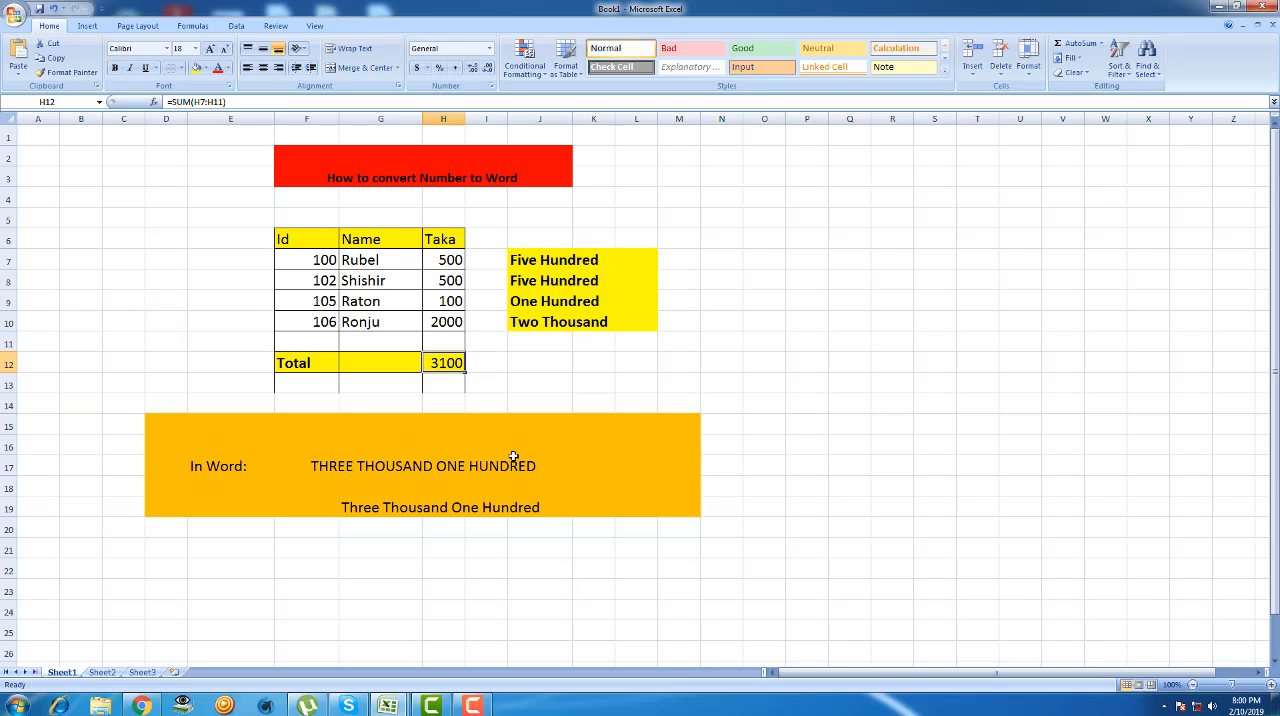
# - Change the Taka amount for Id 106 in H10 to 2100
pyautogui.doubleClick(455, 323)
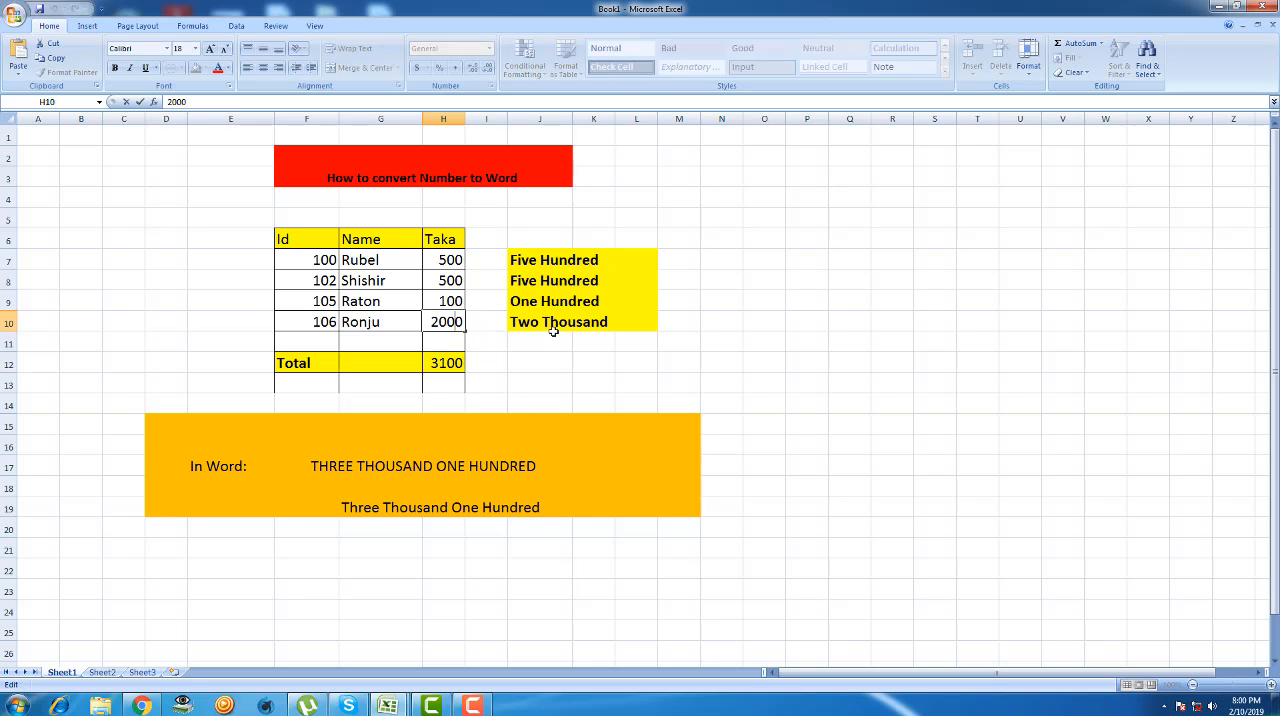
pyautogui.doubleClick(440, 363)
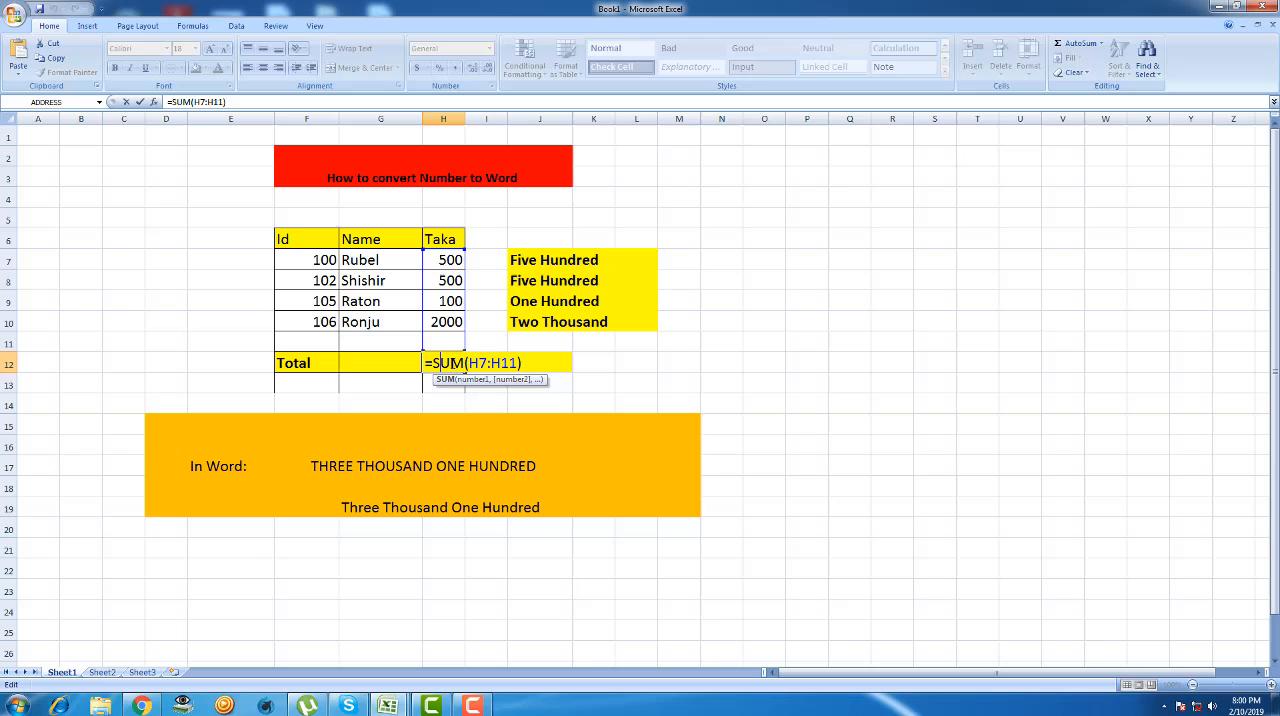
pyautogui.click(446, 323)
pyautogui.press('BackSpace')
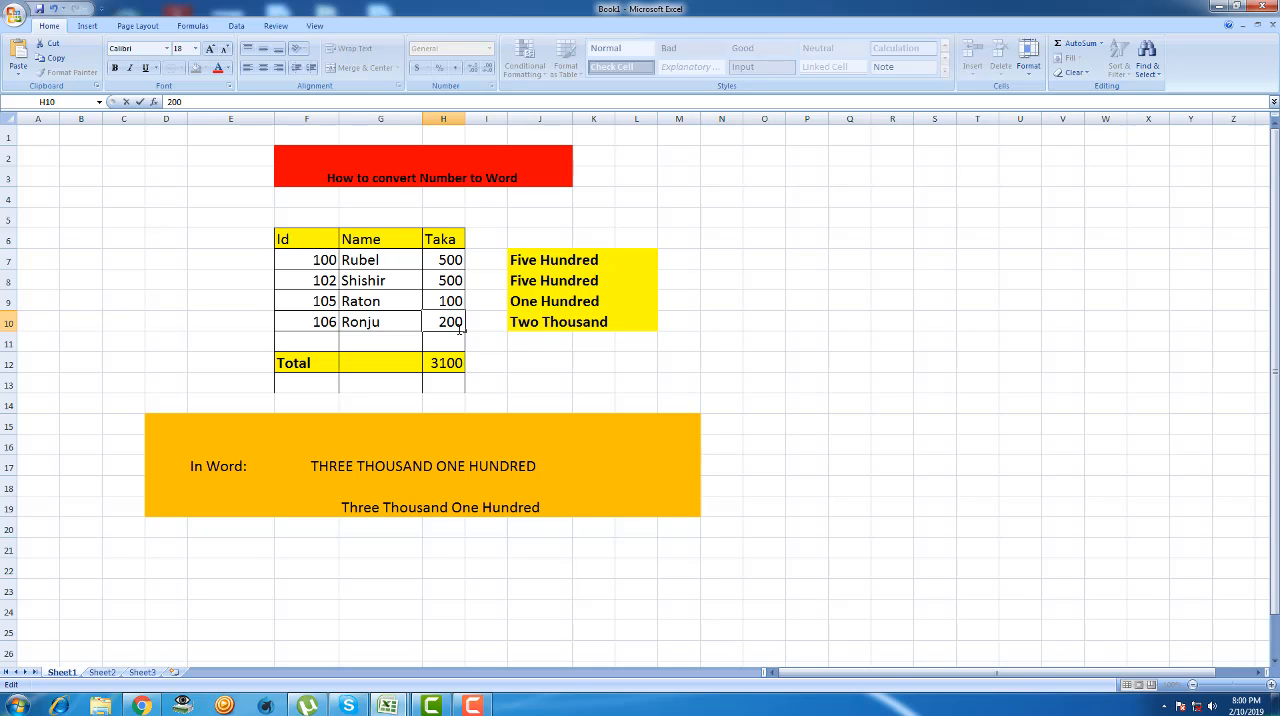
pyautogui.write('1')
pyautogui.click(554, 361)
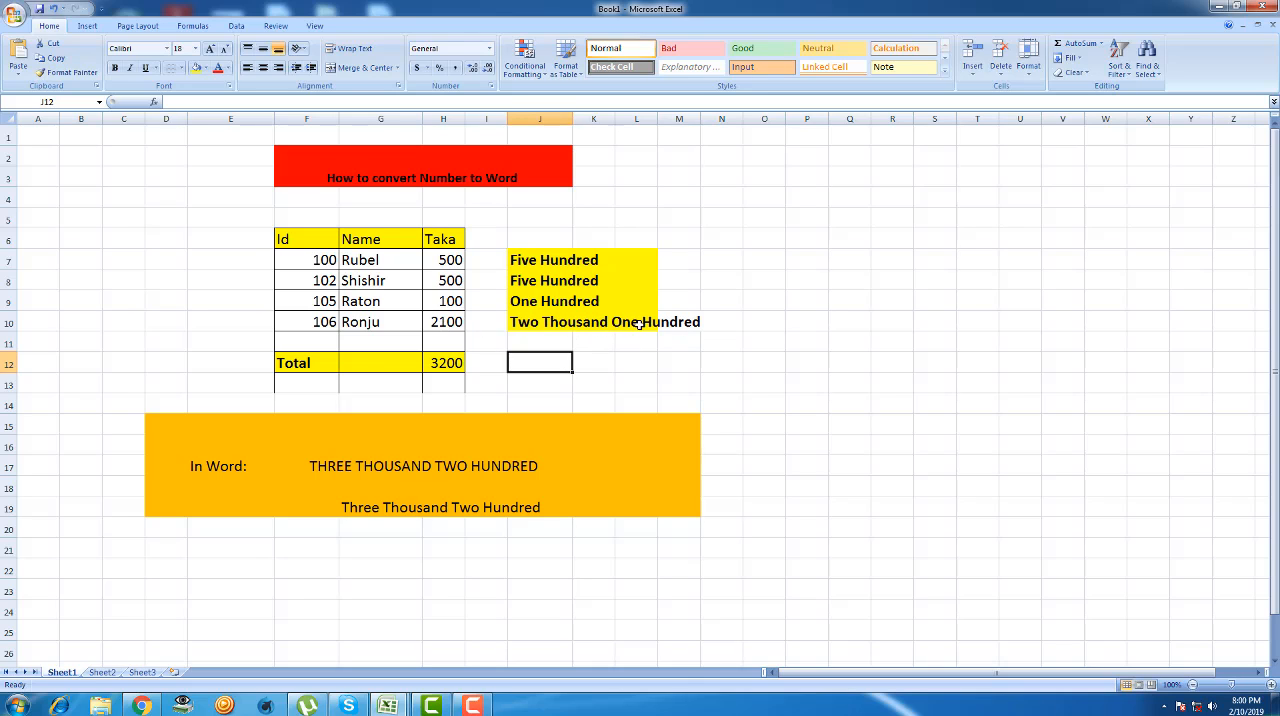
# - Check the total in H12 and the uppercase in-words formula in the merged cell F17
pyautogui.click(444, 370)
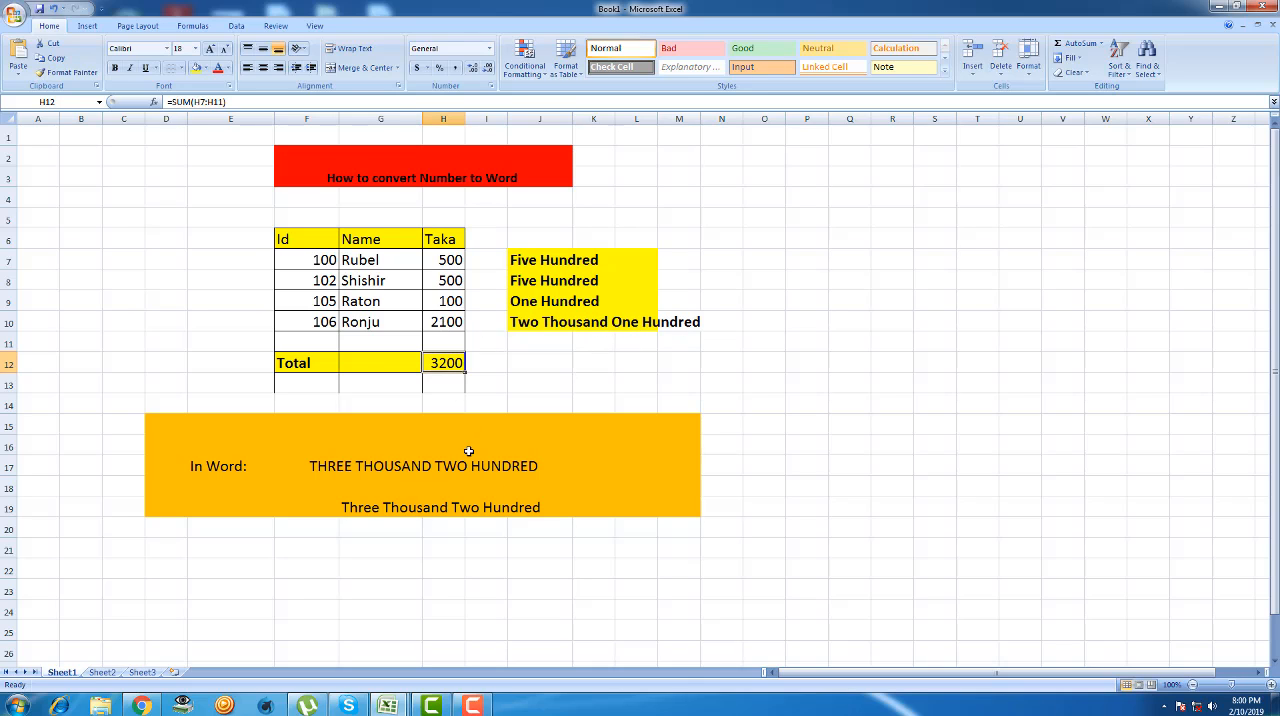
pyautogui.click(472, 449)
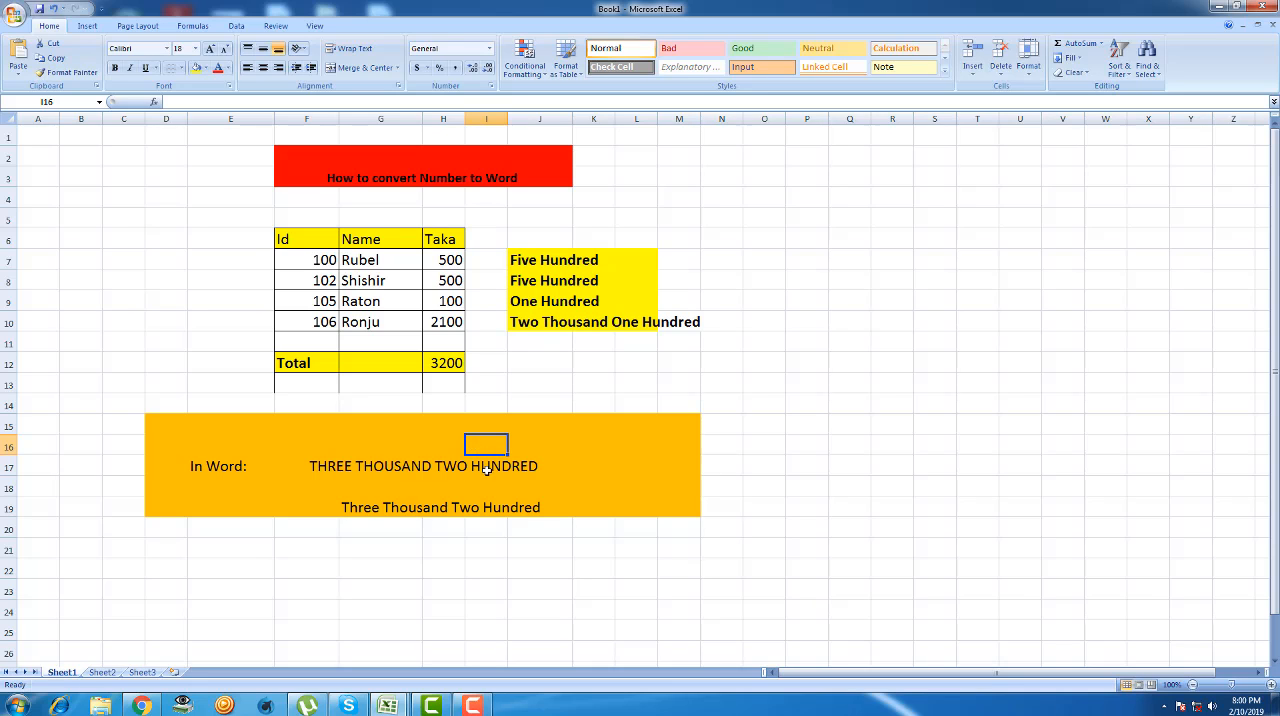
pyautogui.click(516, 466)
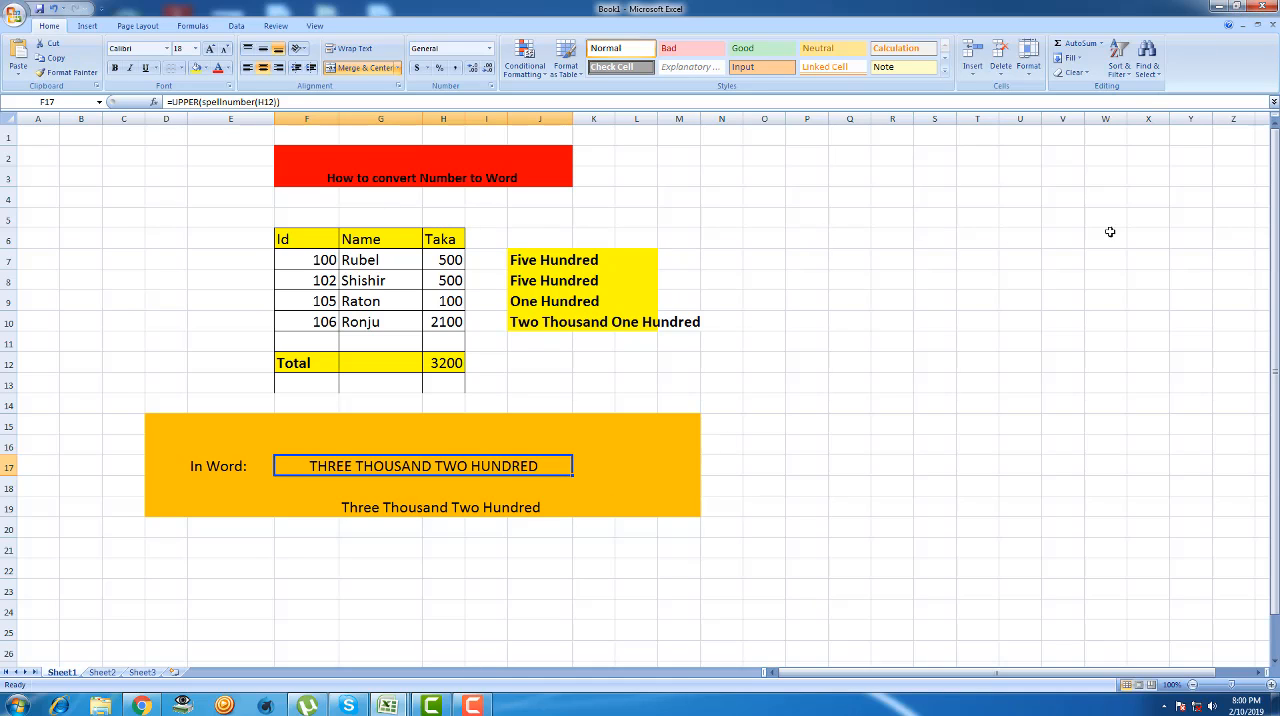
# - Switch to the other Book1 workbook window, which holds the practice table without in-words formulas
pyautogui.click(390, 703)
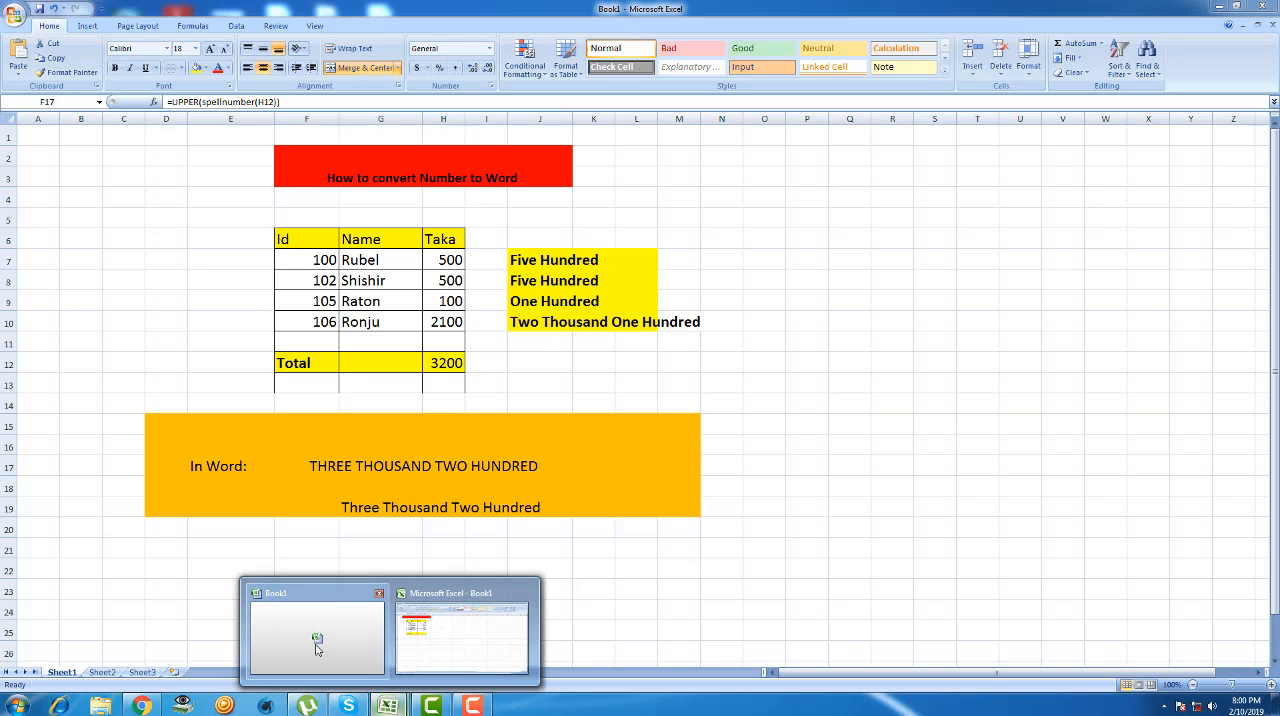
pyautogui.click(316, 648)
pyautogui.click(387, 705)
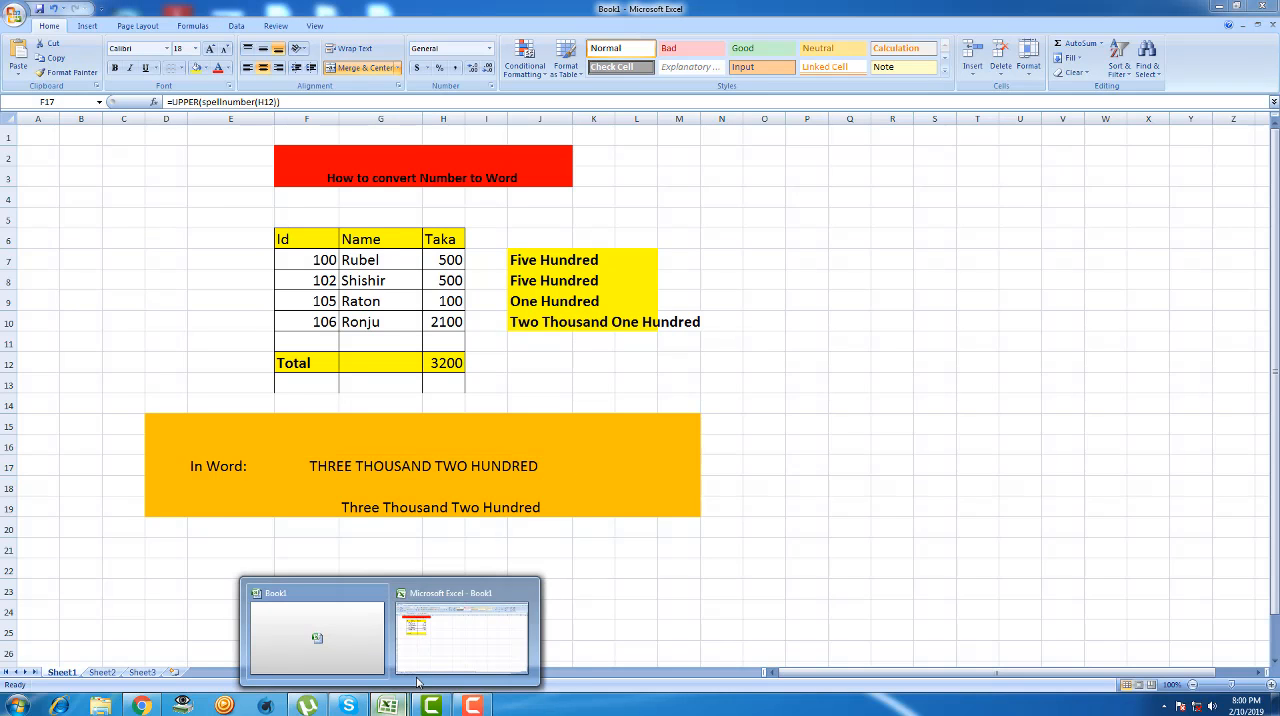
pyautogui.click(333, 631)
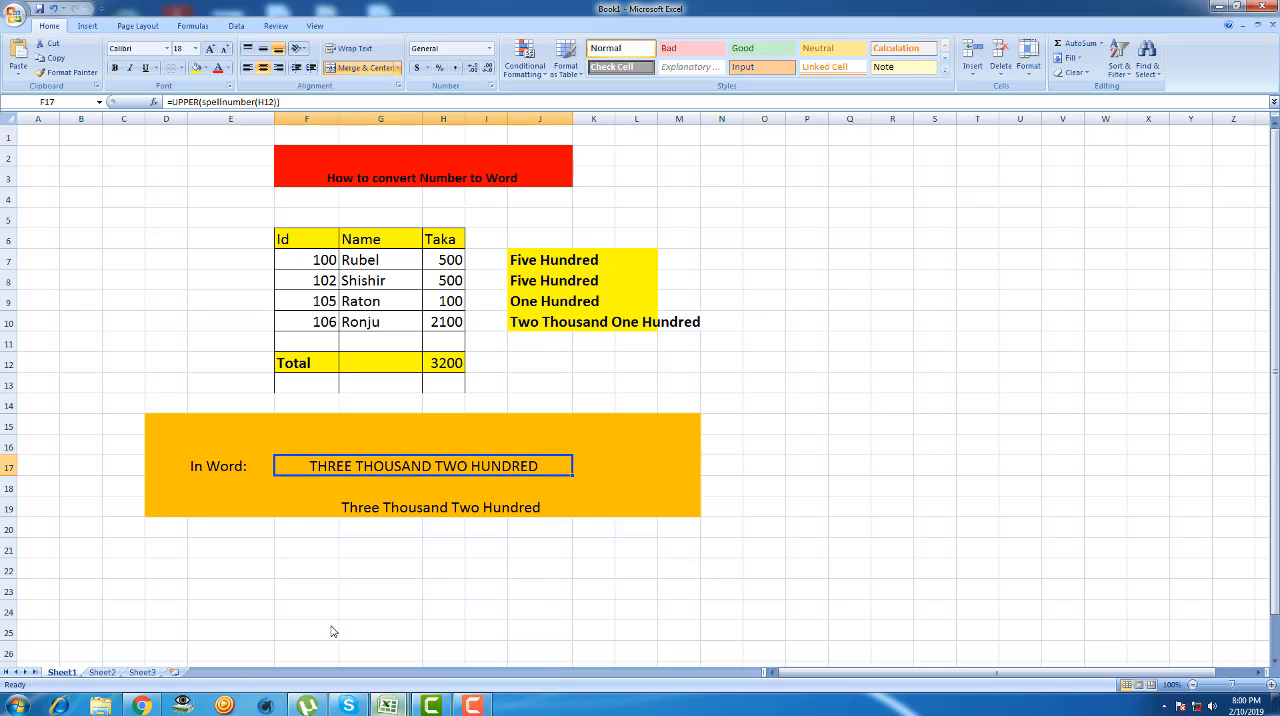
pyautogui.click(388, 705)
pyautogui.click(455, 657)
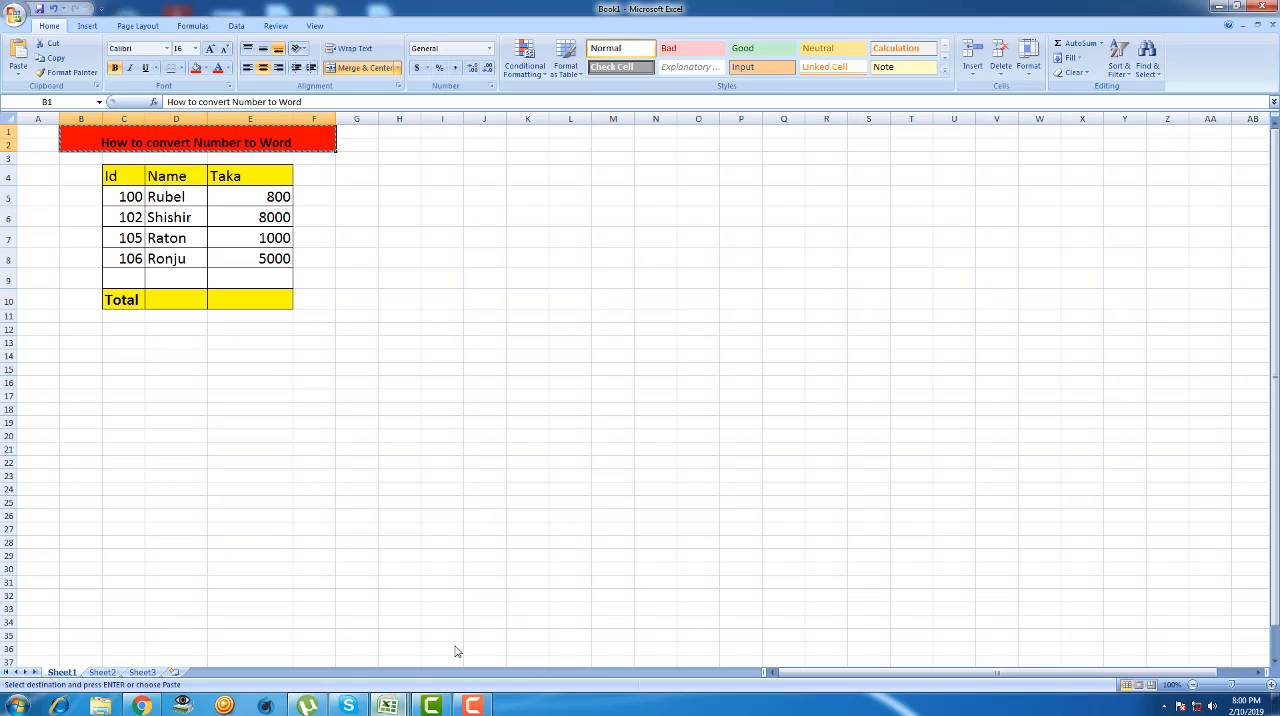
# - Look over the heading, the Id, Name and Taka table, and its Total cell E10
pyautogui.click(311, 355)
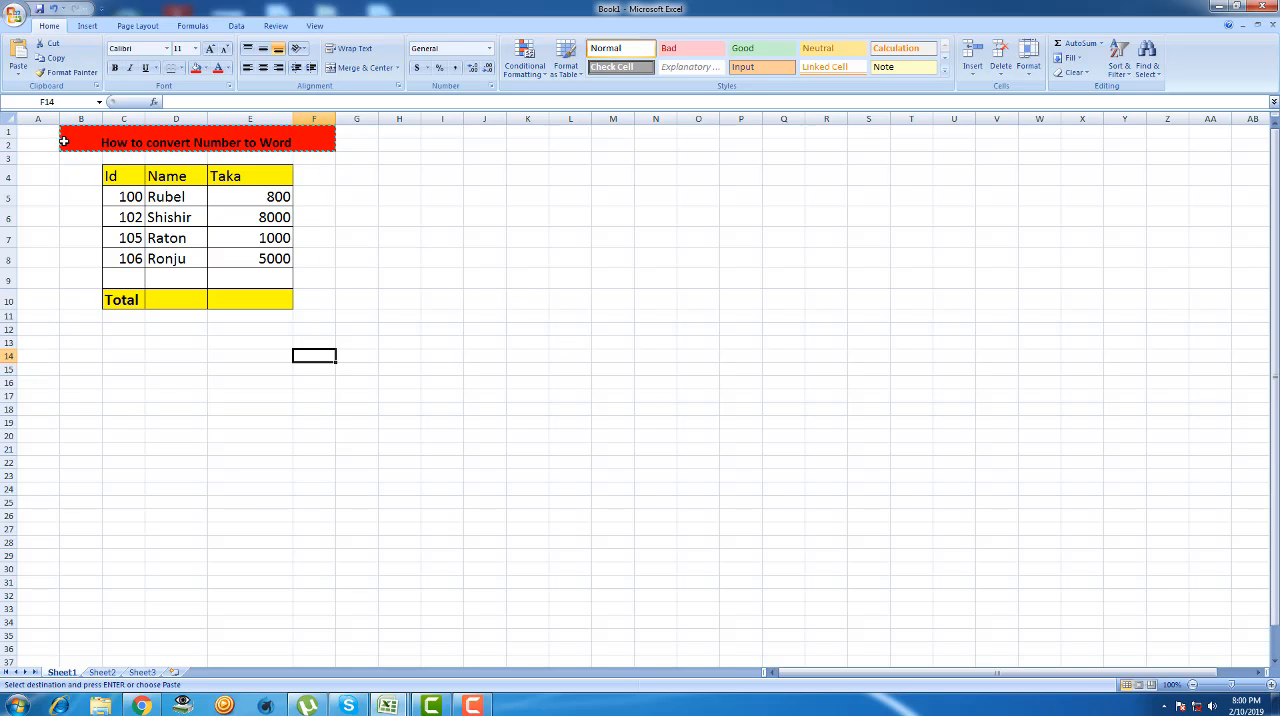
pyautogui.click(52, 193)
pyautogui.click(157, 143)
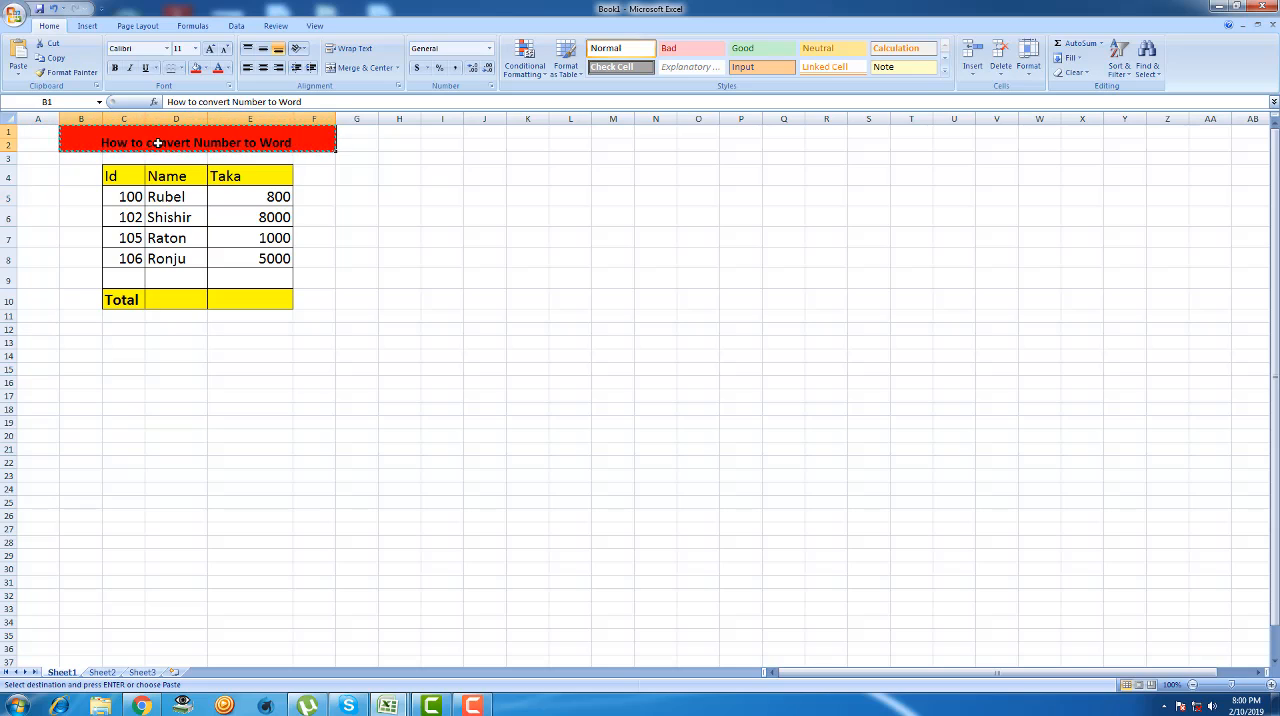
pyautogui.moveTo(157, 143); pyautogui.dragTo(320, 306)
pyautogui.click(437, 403)
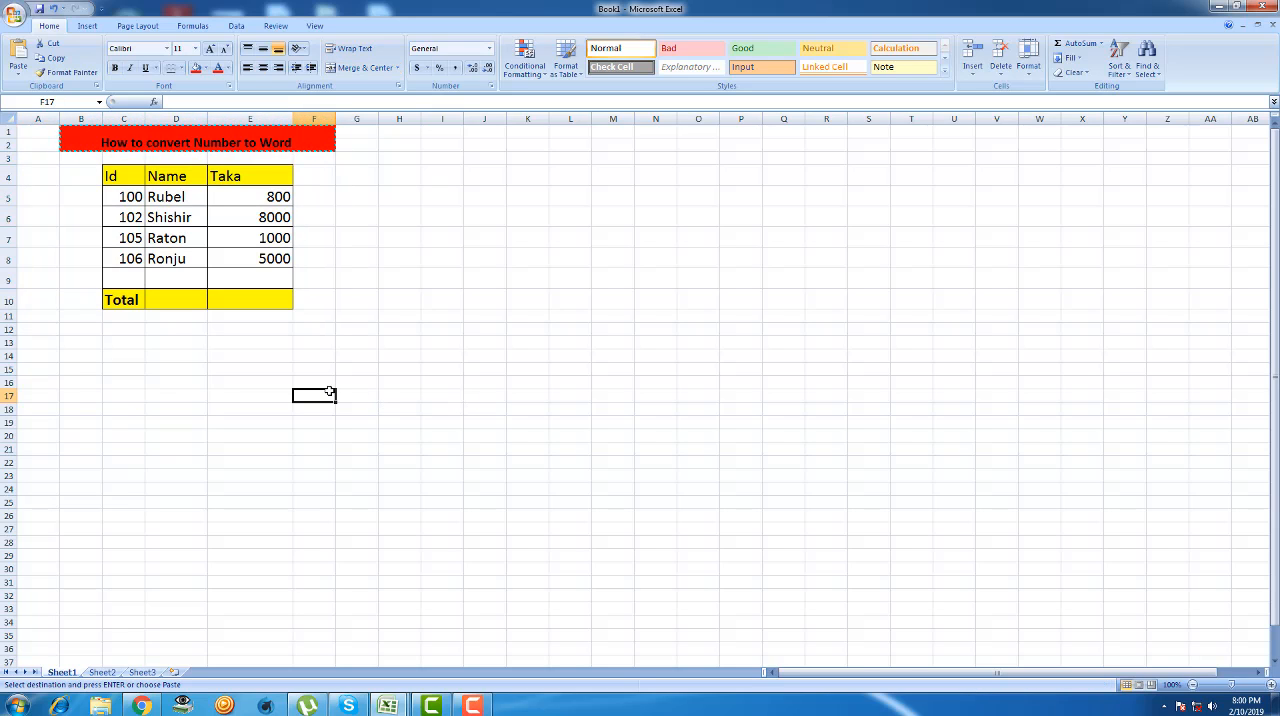
pyautogui.click(278, 296)
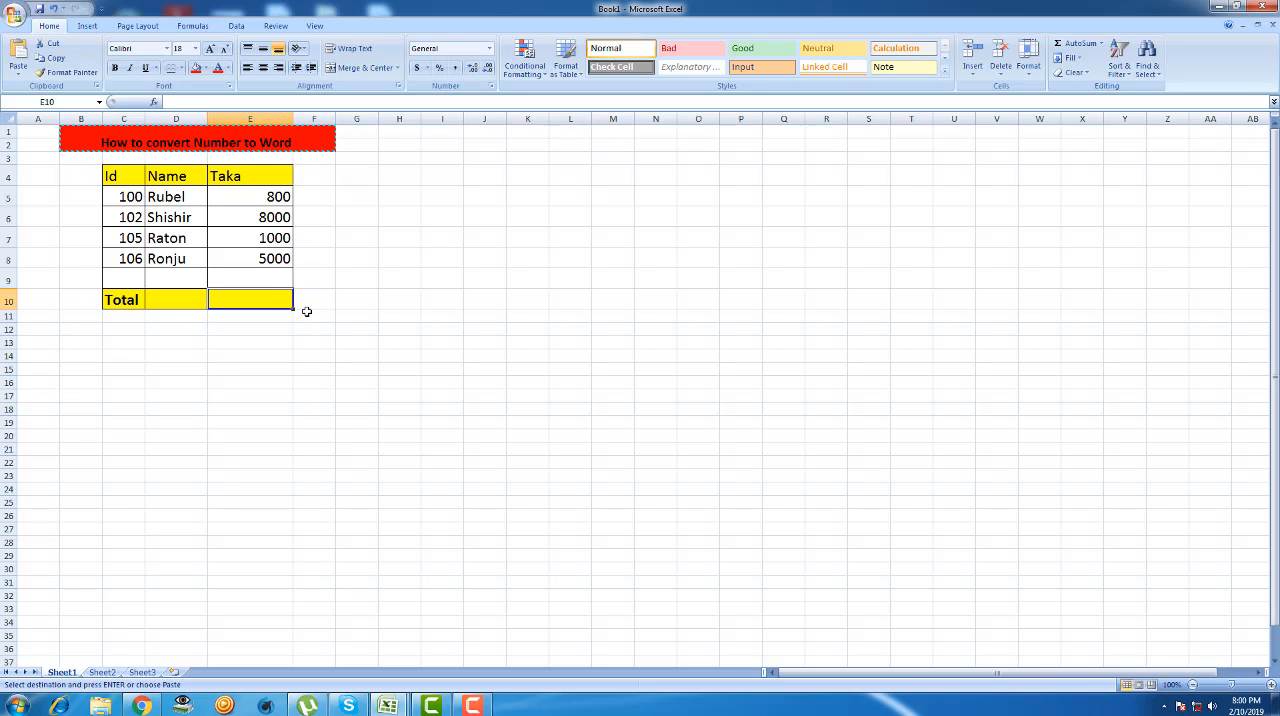
pyautogui.click(258, 472)
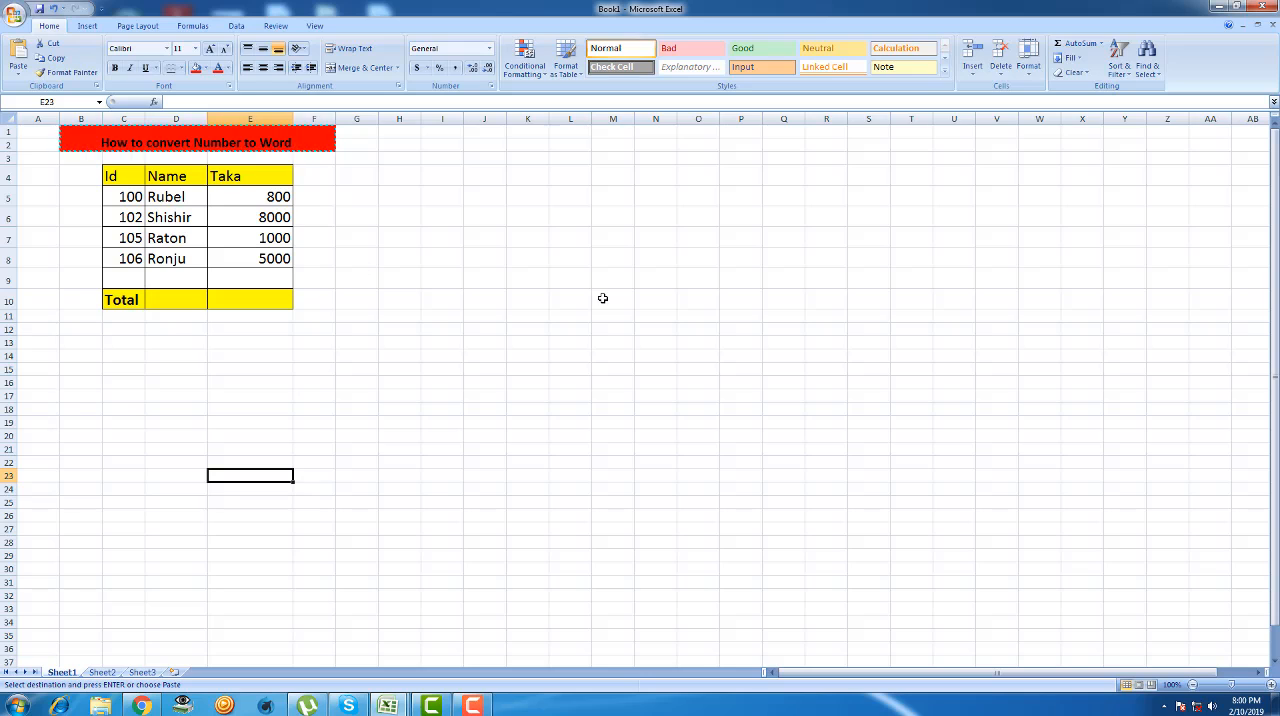
pyautogui.moveTo(390, 706)
pyautogui.click(408, 397)
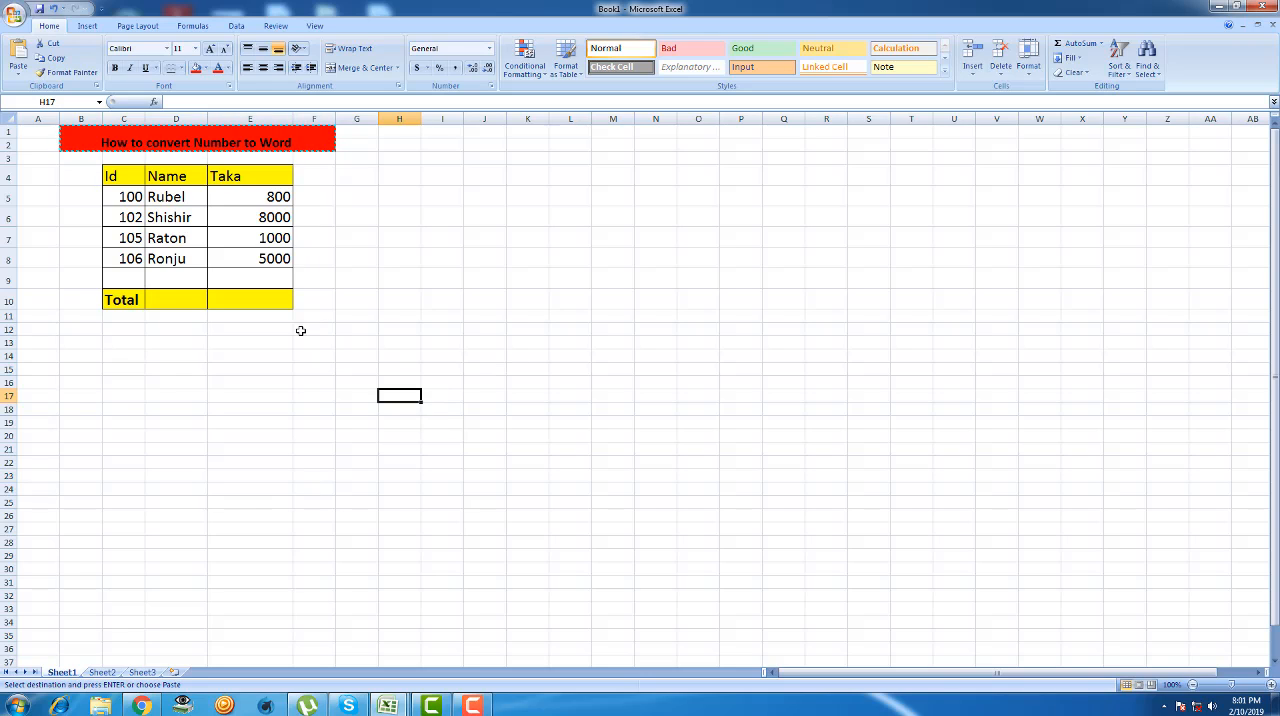
# - AutoSum the Taka amounts in E5 to E9 into the Total cell E10
pyautogui.moveTo(258, 196); pyautogui.dragTo(267, 294)
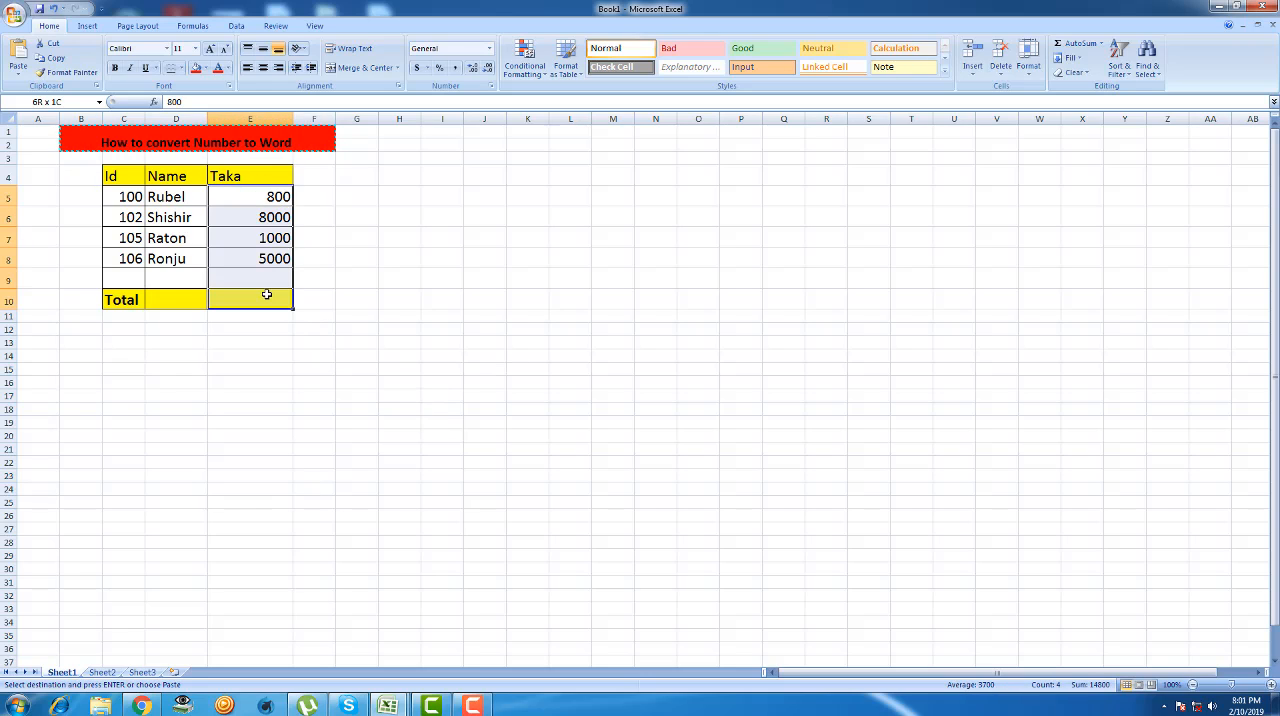
pyautogui.click(1075, 44)
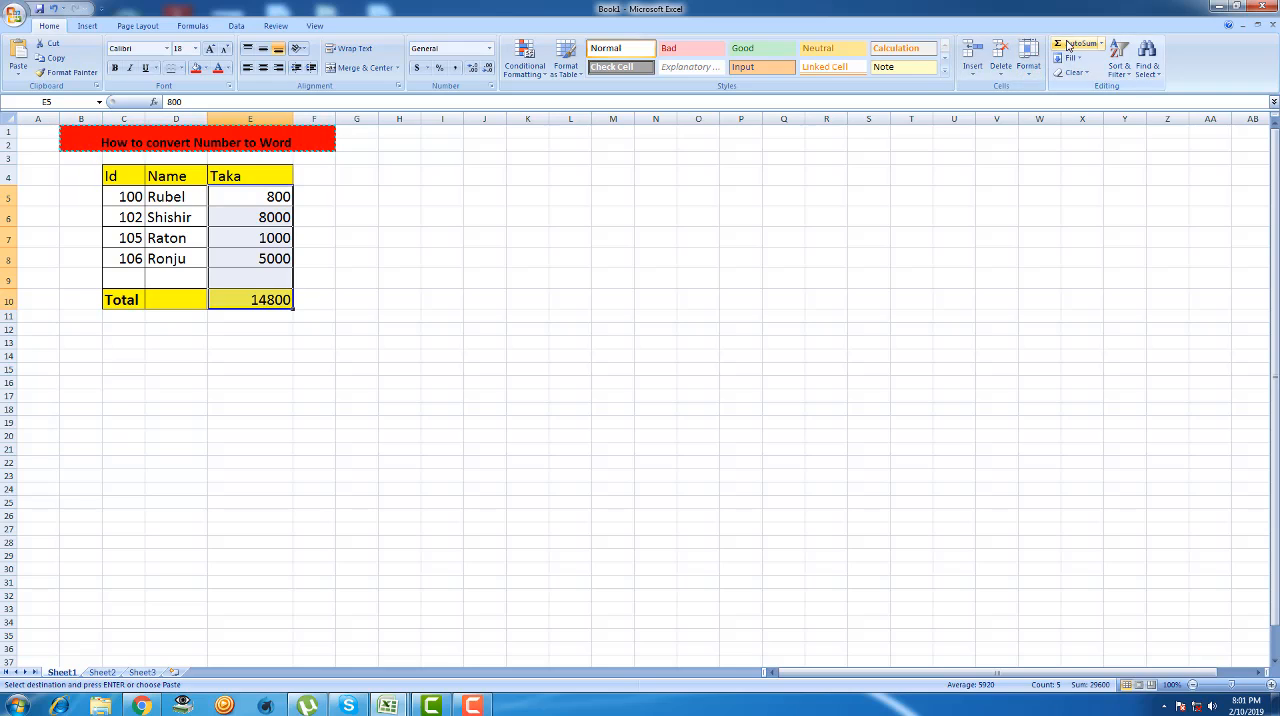
pyautogui.click(443, 366)
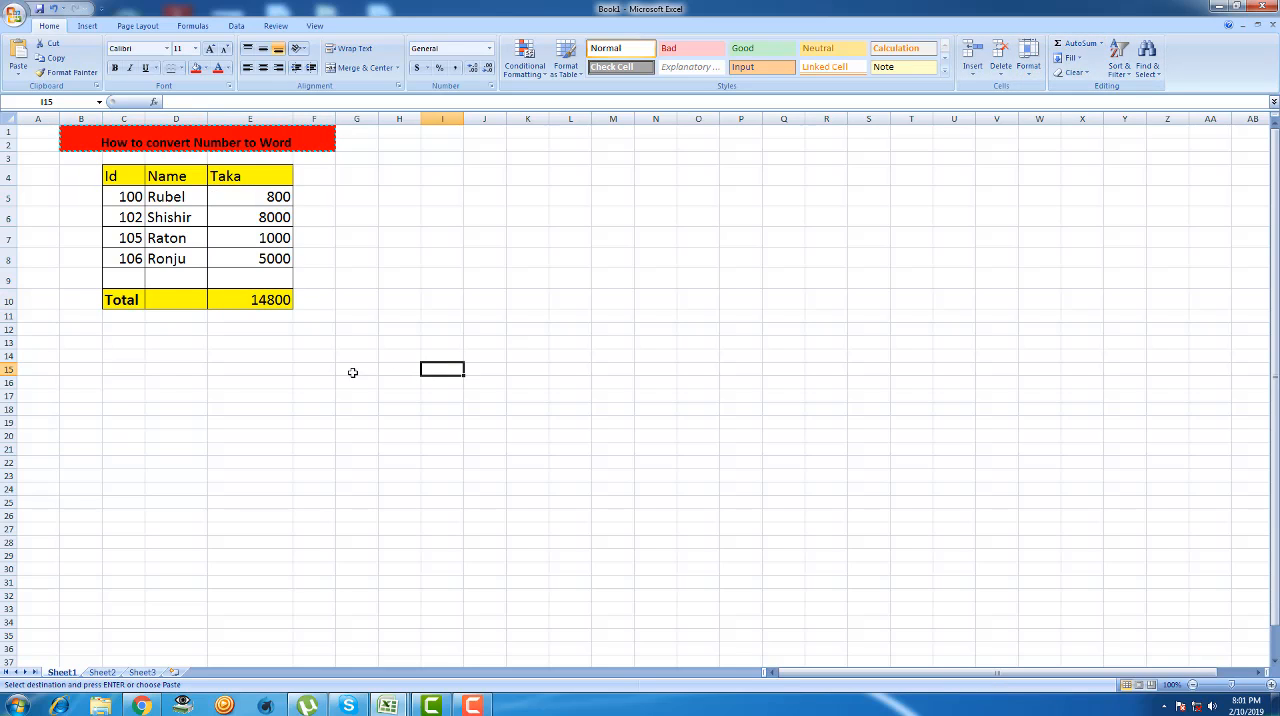
# - Change the Taka amount for Id 106 in E8 to 5100
pyautogui.doubleClick(277, 258)
pyautogui.press('BackSpace')
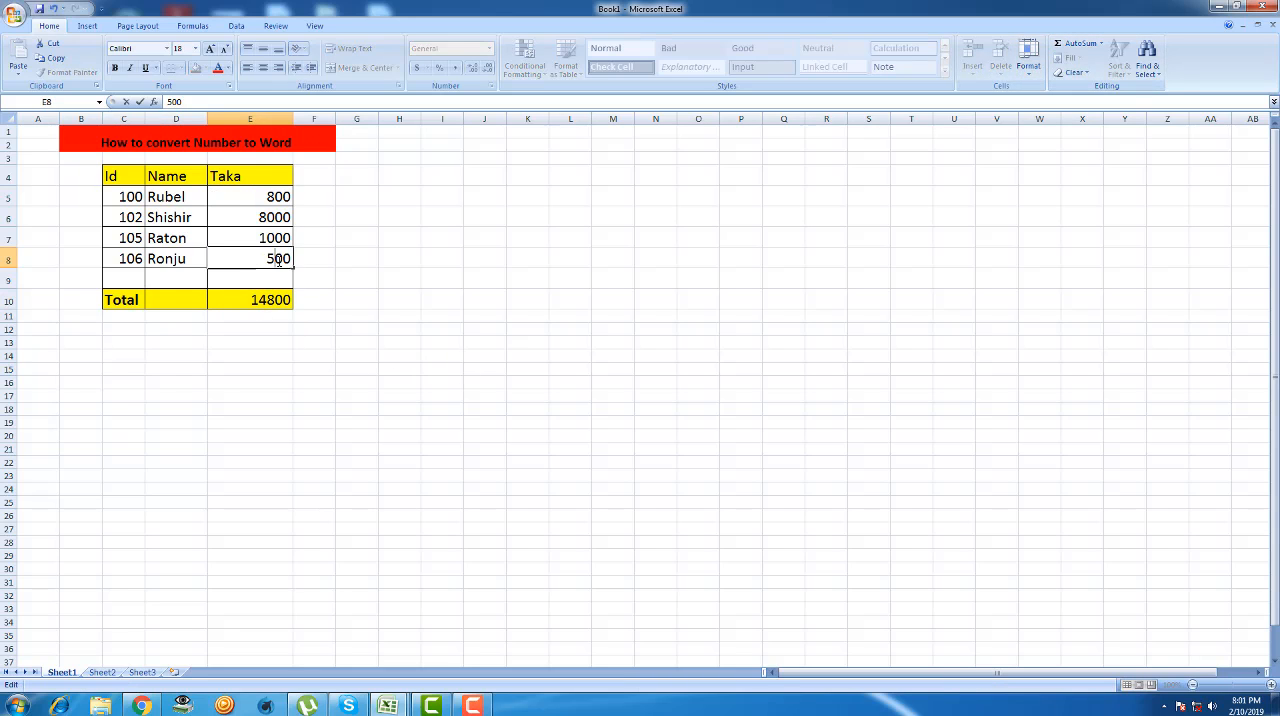
pyautogui.write('1')
pyautogui.click(318, 313)
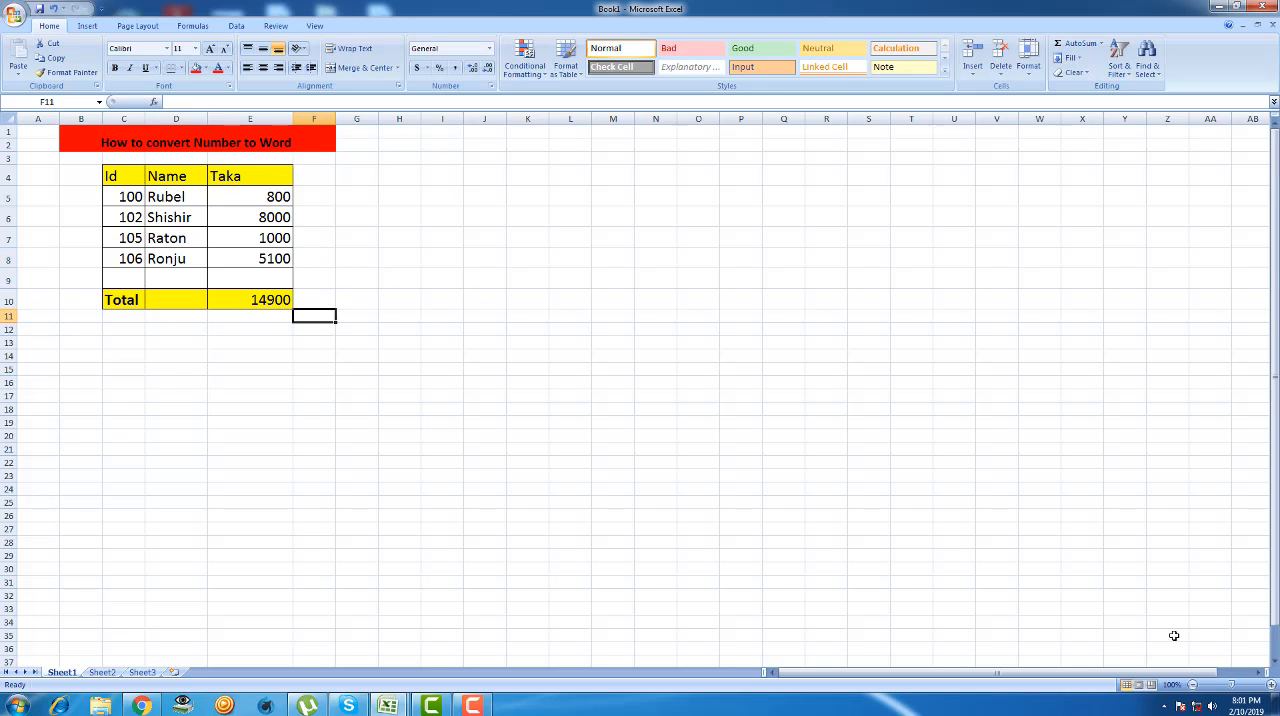
# - Add the label "In word:" in cell C14 below the table and keep that cell selected
pyautogui.doubleClick(117, 357)
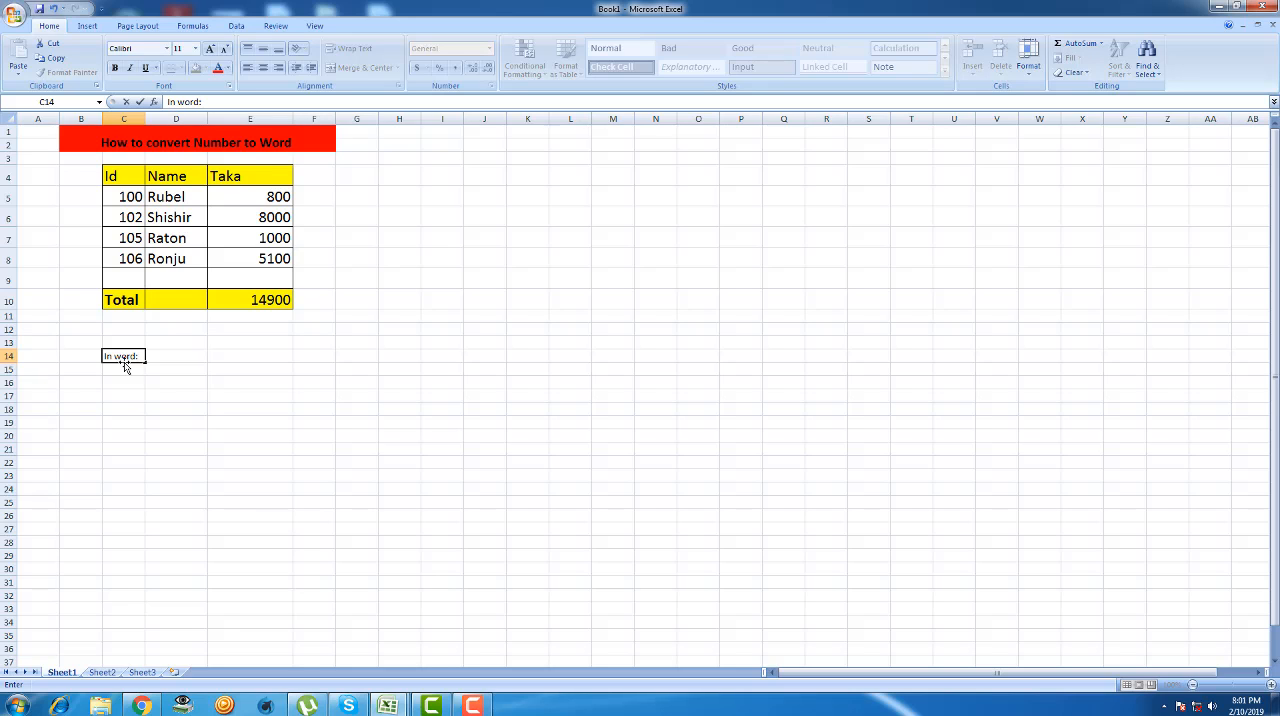
pyautogui.click(284, 464)
pyautogui.click(128, 357)
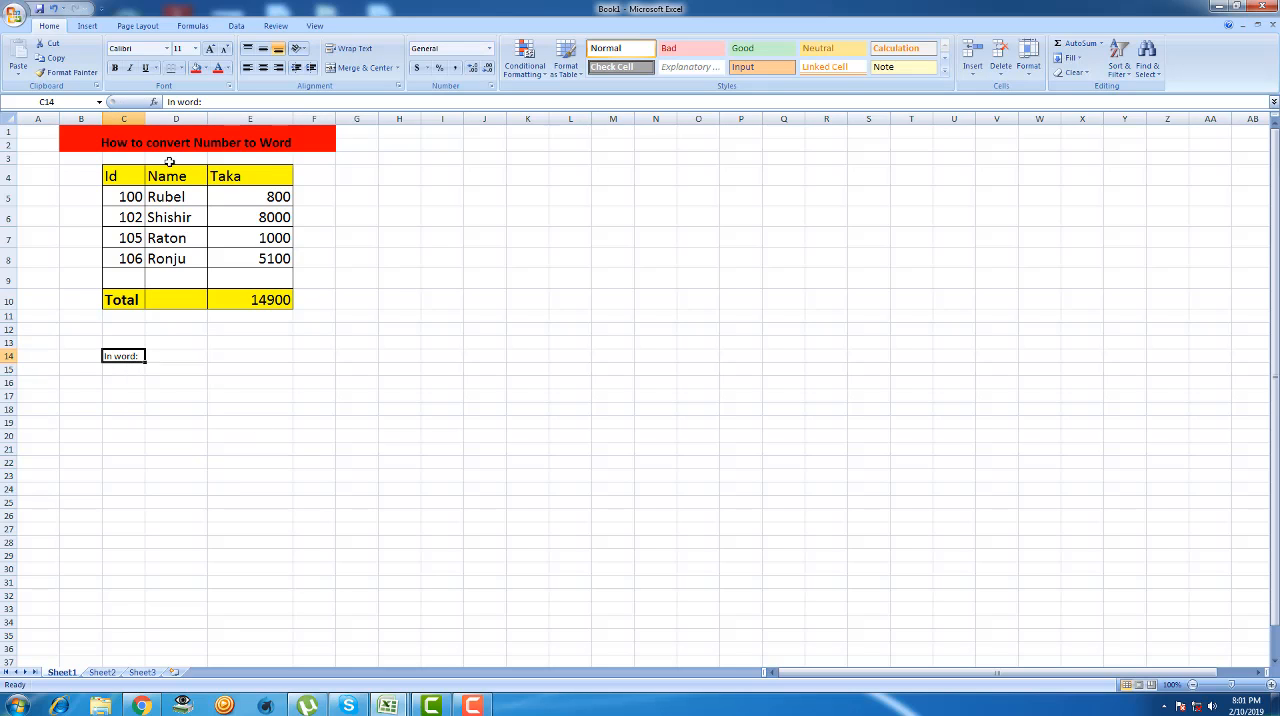
# - Format the "In word:" label in C14 with red fill, bold text and a font size of 22
pyautogui.click(196, 67)
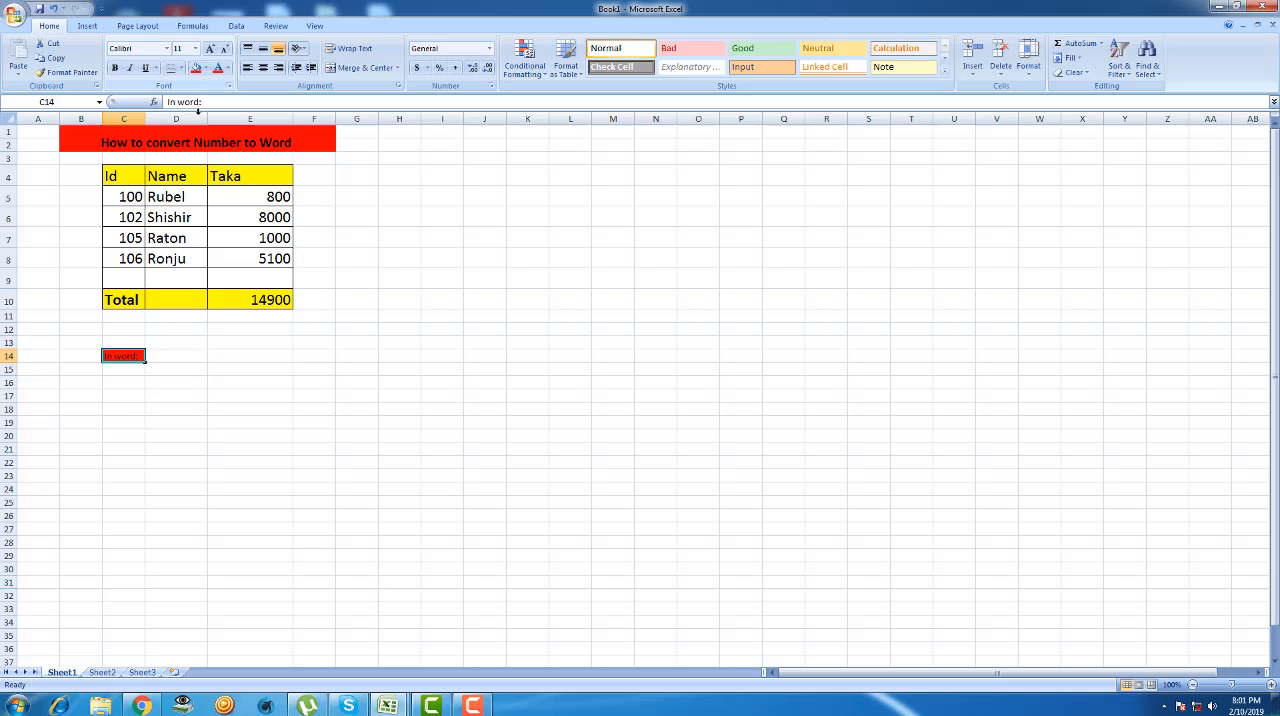
pyautogui.click(114, 67)
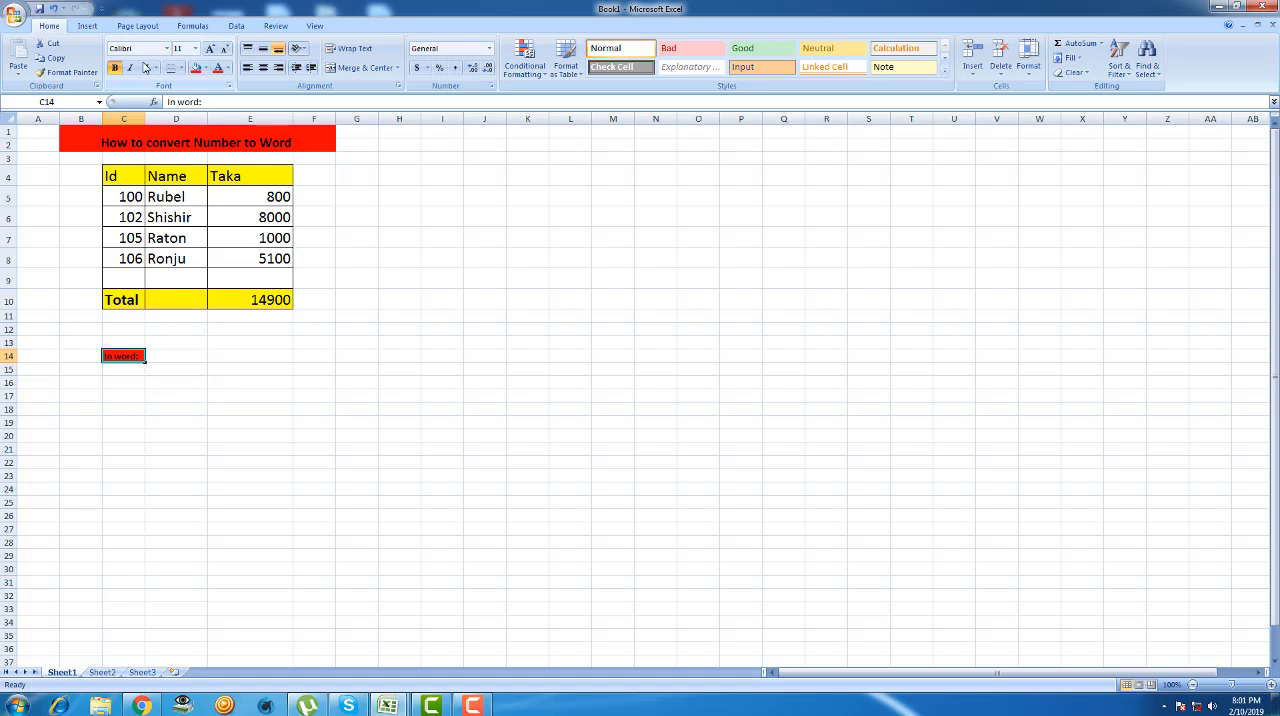
pyautogui.click(196, 48)
pyautogui.click(180, 172)
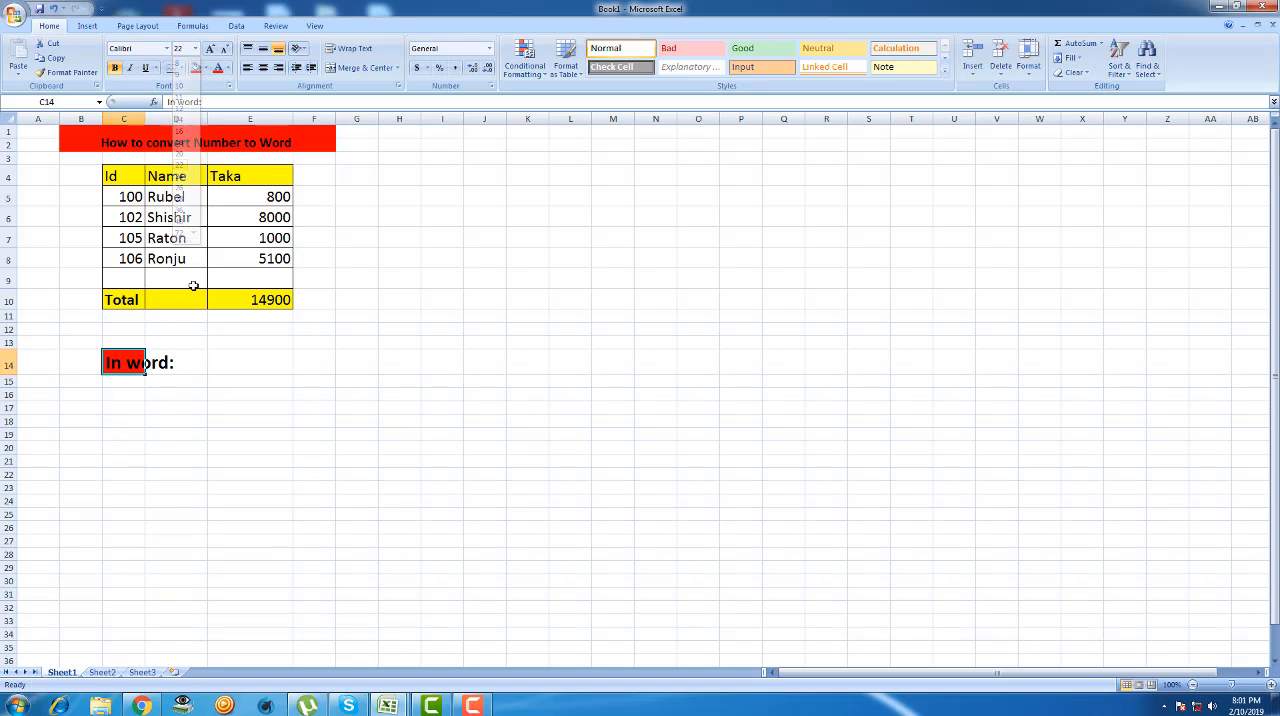
# - Merge and center the "In word:" label across cells C14 and D14
pyautogui.click(194, 358)
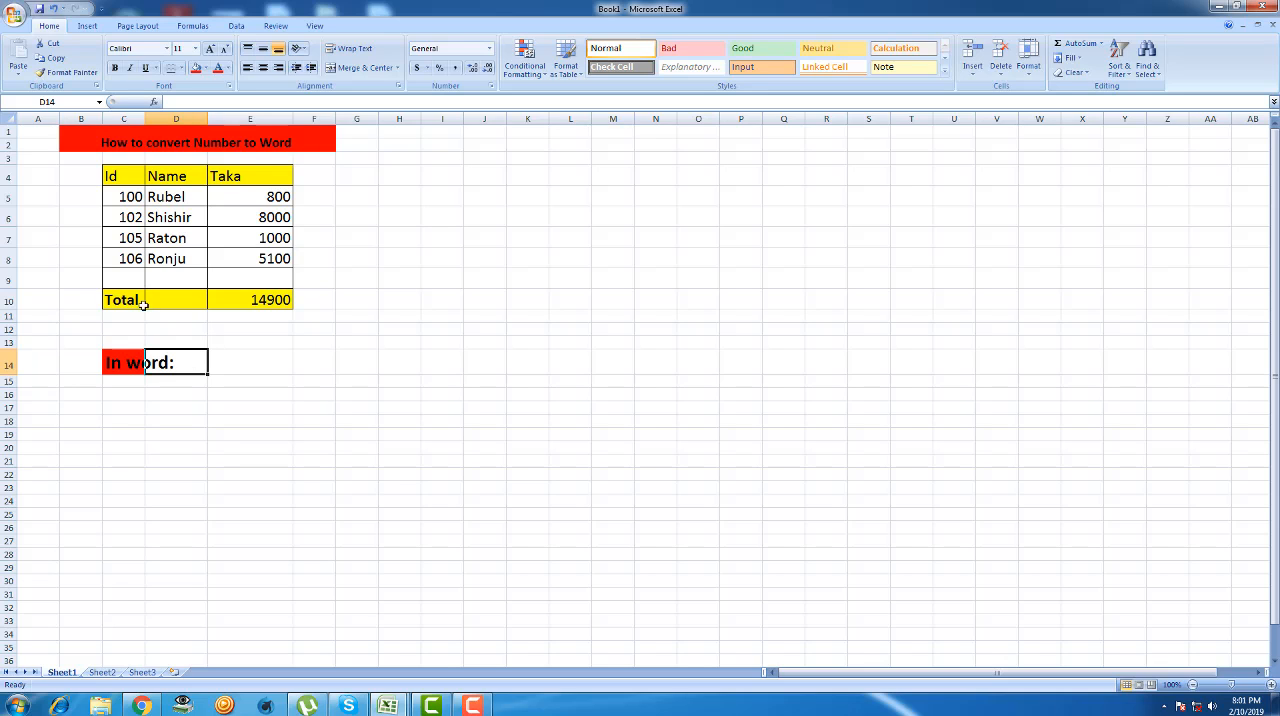
pyautogui.moveTo(118, 364); pyautogui.dragTo(441, 374)
pyautogui.click(372, 66)
pyautogui.click(286, 331)
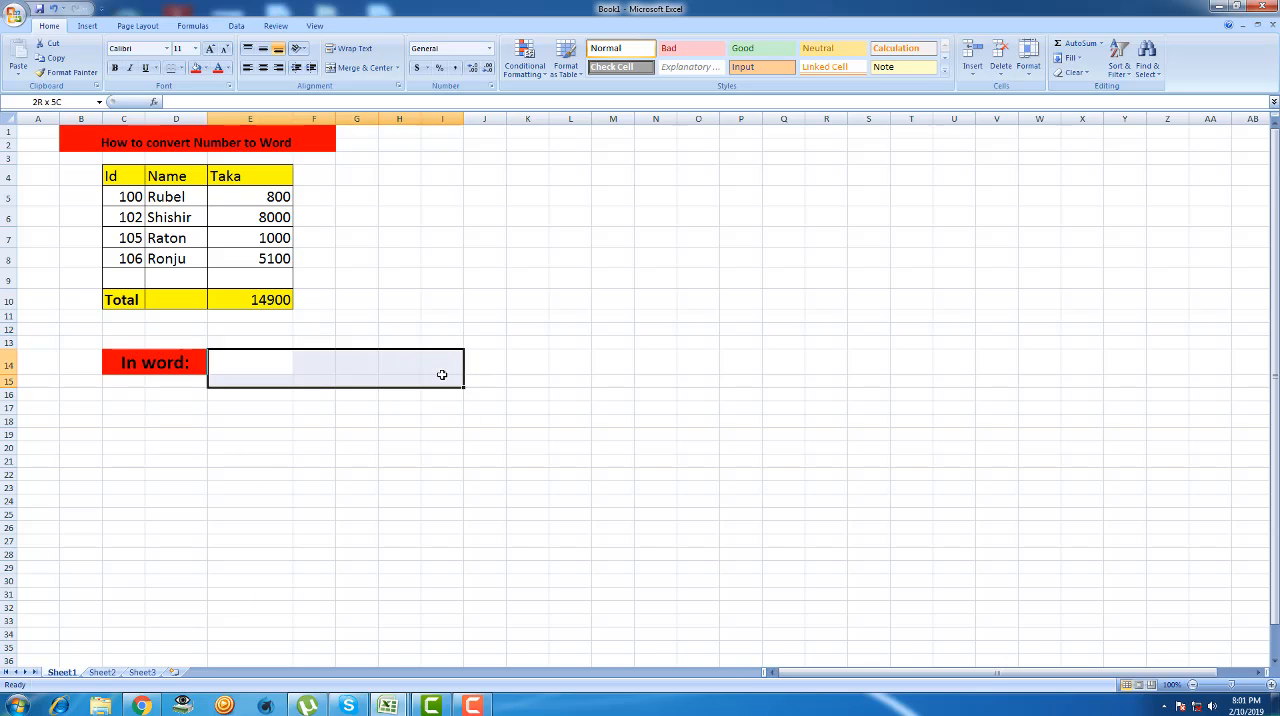
# - Merge and center cells E14 to J14 beside the "In word:" label and fill the merged cell yellow
pyautogui.click(441, 376)
pyautogui.moveTo(227, 368); pyautogui.dragTo(466, 369)
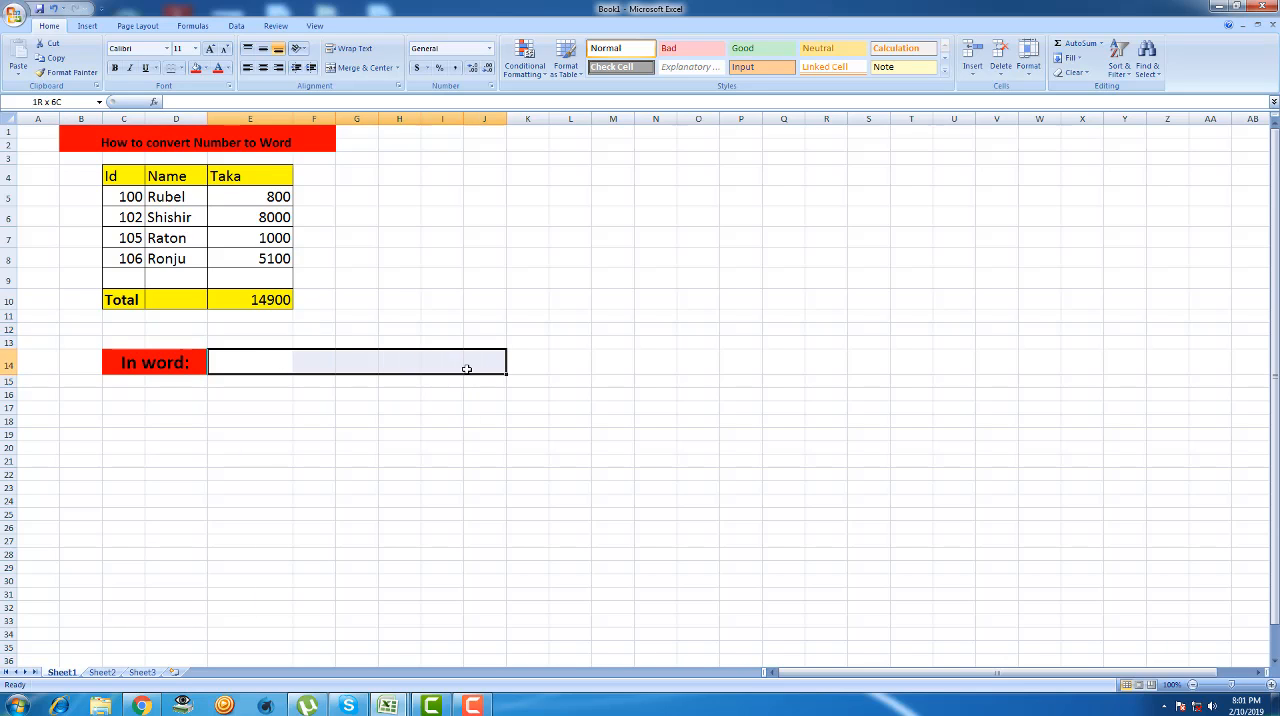
pyautogui.click(365, 67)
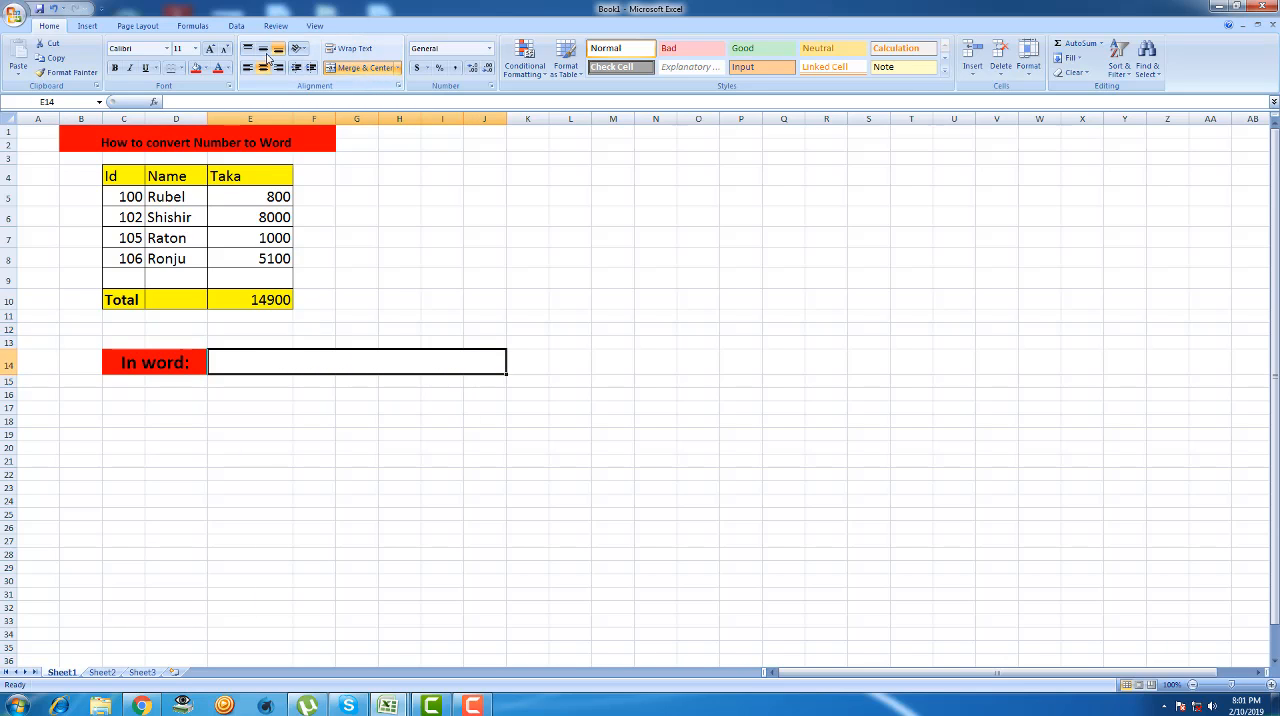
pyautogui.click(199, 68)
pyautogui.click(206, 68)
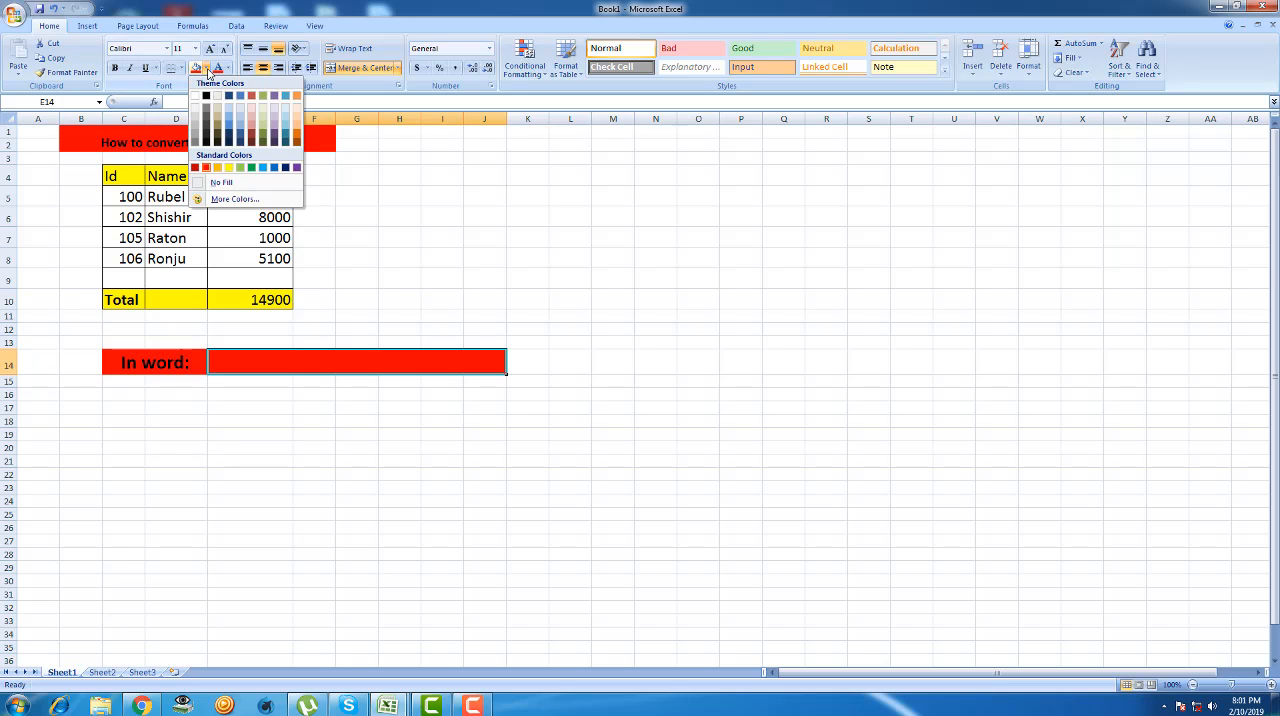
pyautogui.click(229, 168)
pyautogui.click(596, 314)
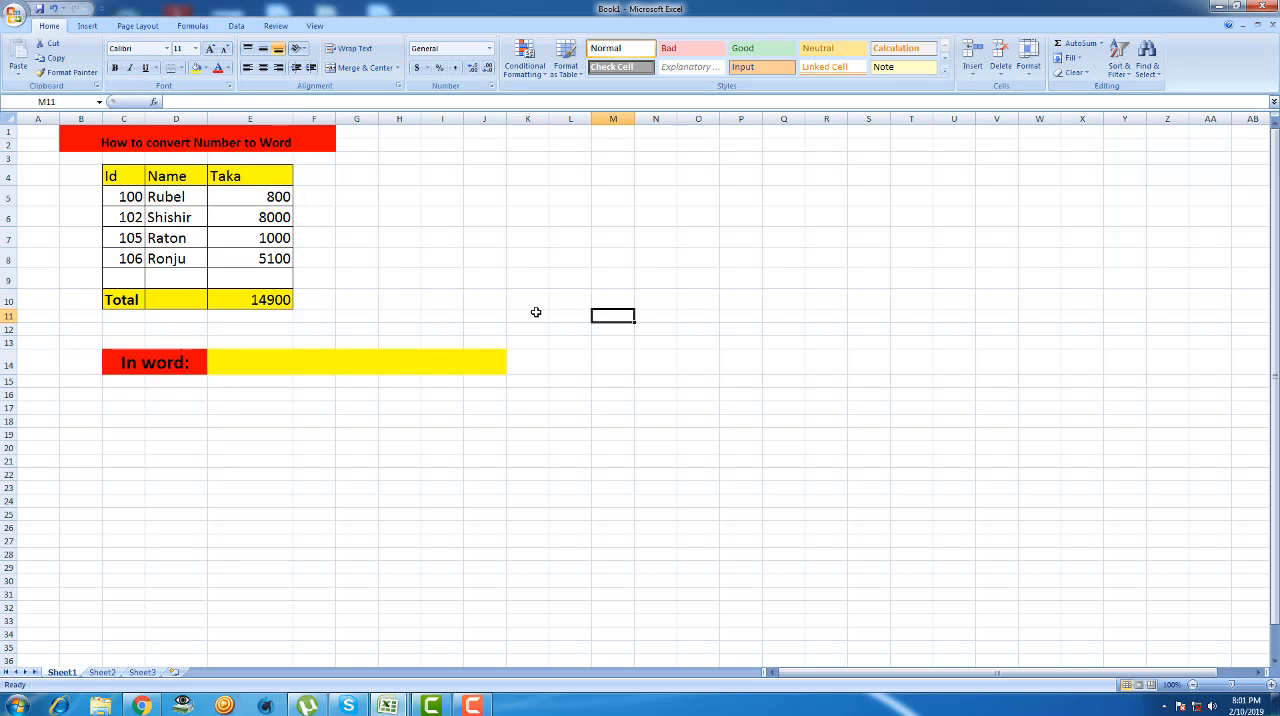
pyautogui.click(263, 372)
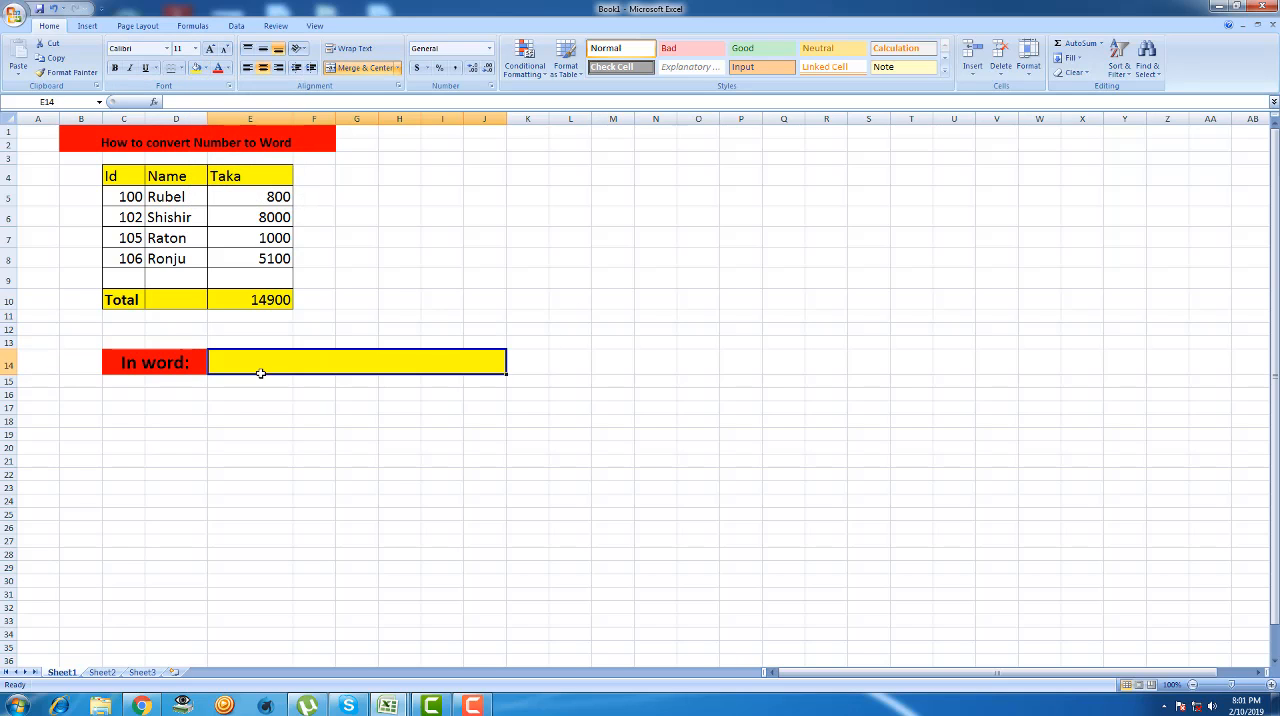
pyautogui.click(323, 205)
pyautogui.doubleClick(320, 200)
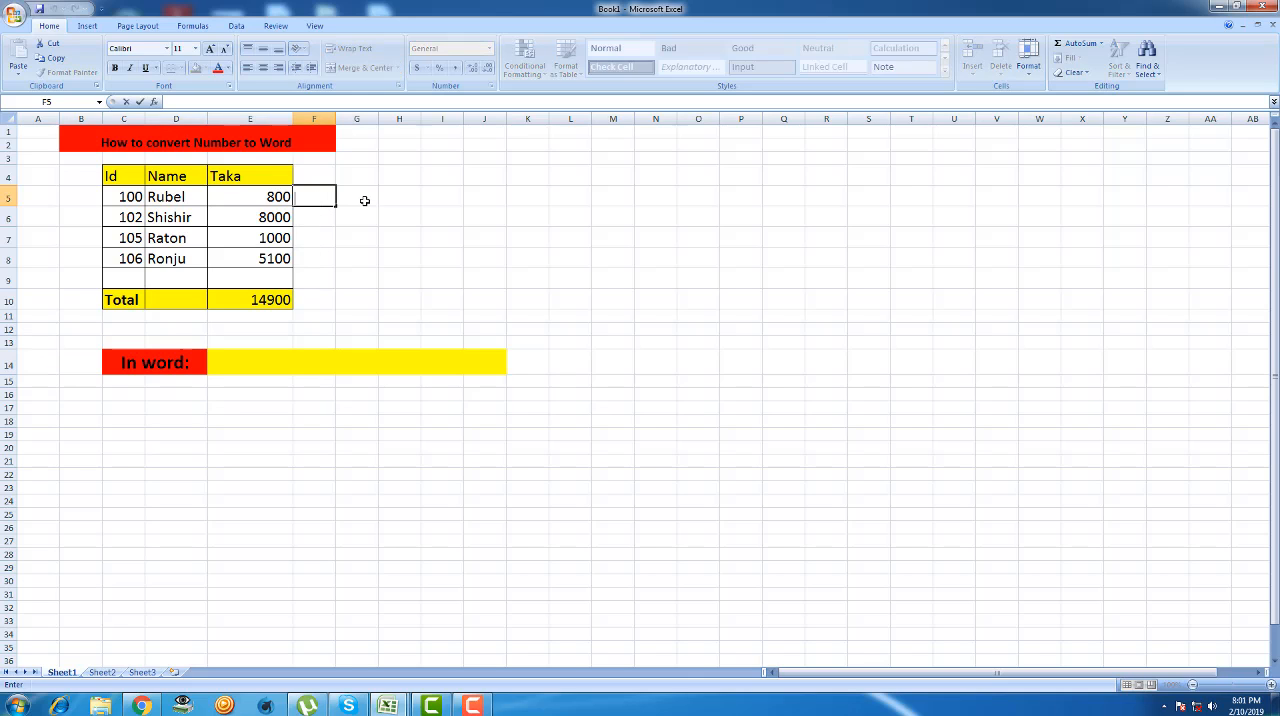
pyautogui.doubleClick(366, 202)
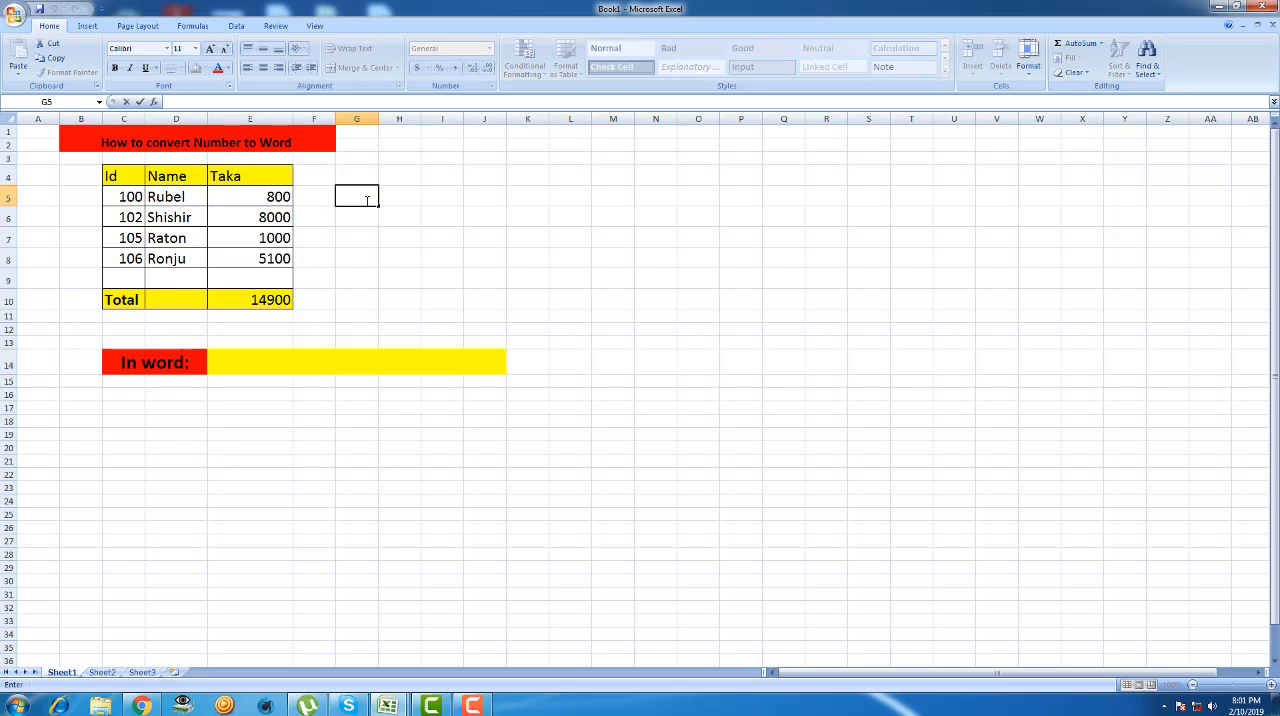
pyautogui.write('+')
pyautogui.press('BackSpace')
pyautogui.scroll(-1, 367, 200)
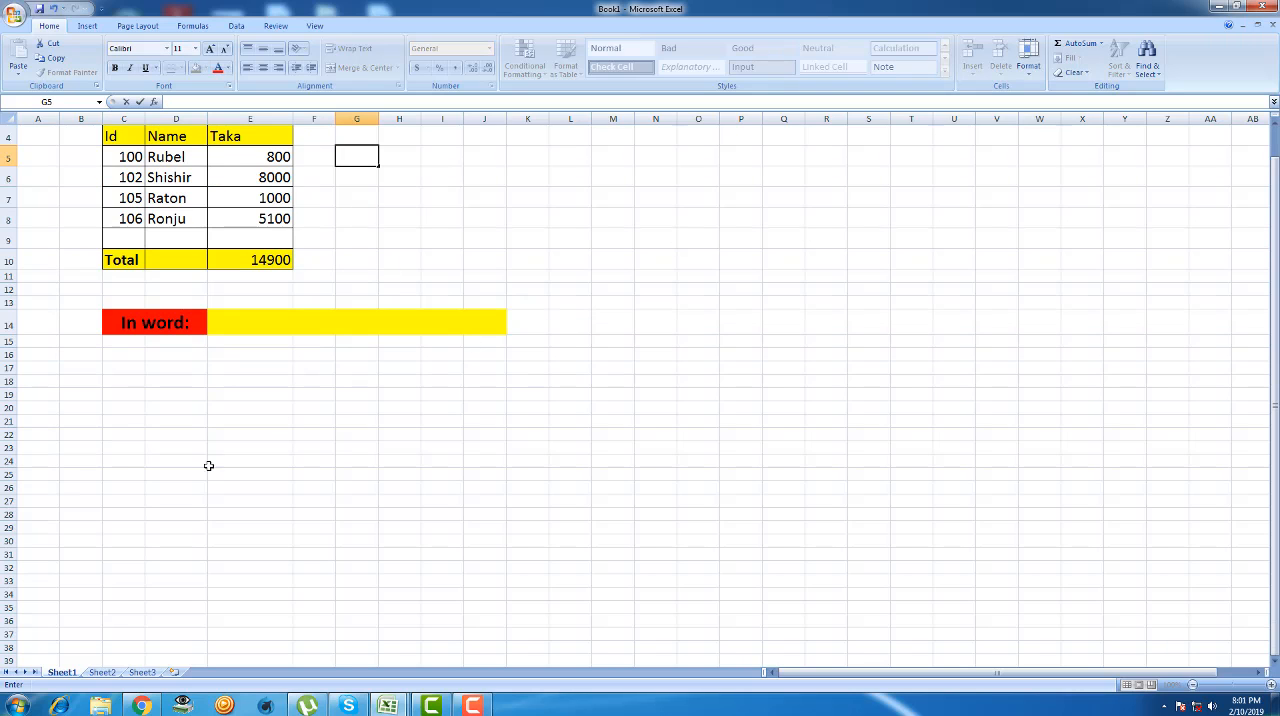
pyautogui.click(340, 260)
pyautogui.doubleClick(249, 322)
pyautogui.scroll(-1, 249, 322)
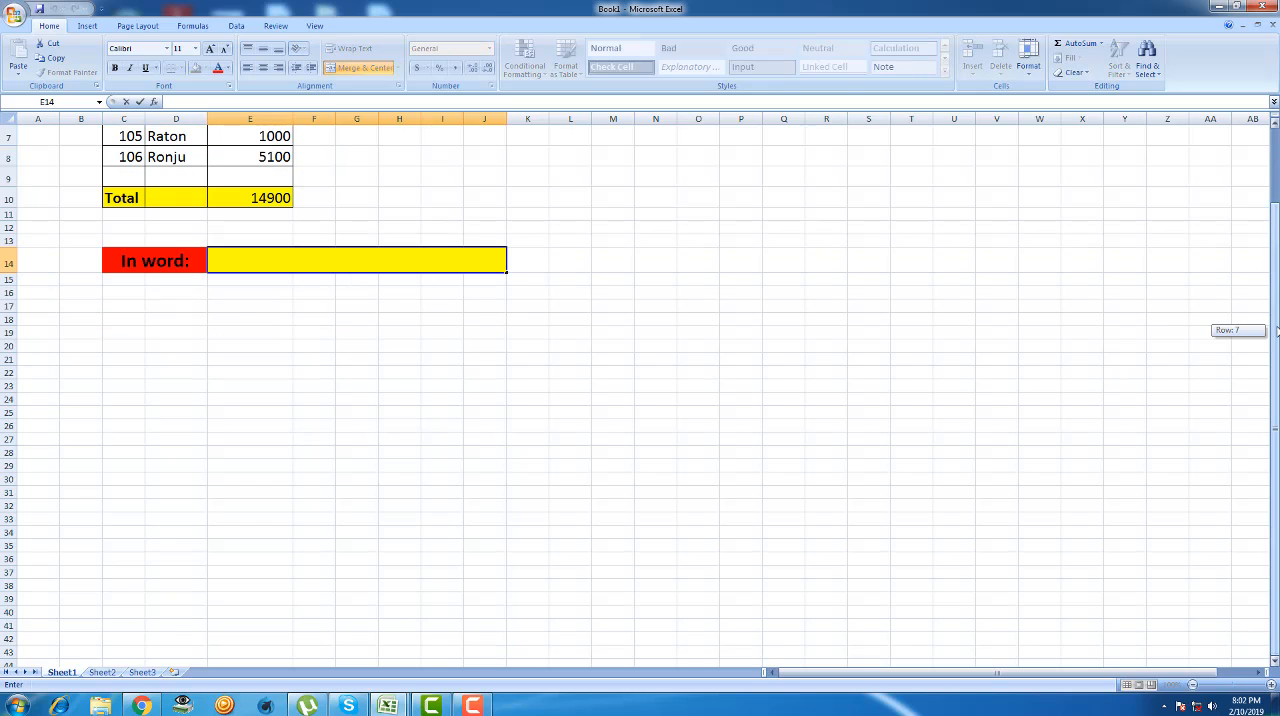
pyautogui.scroll(2, 1272, 333)
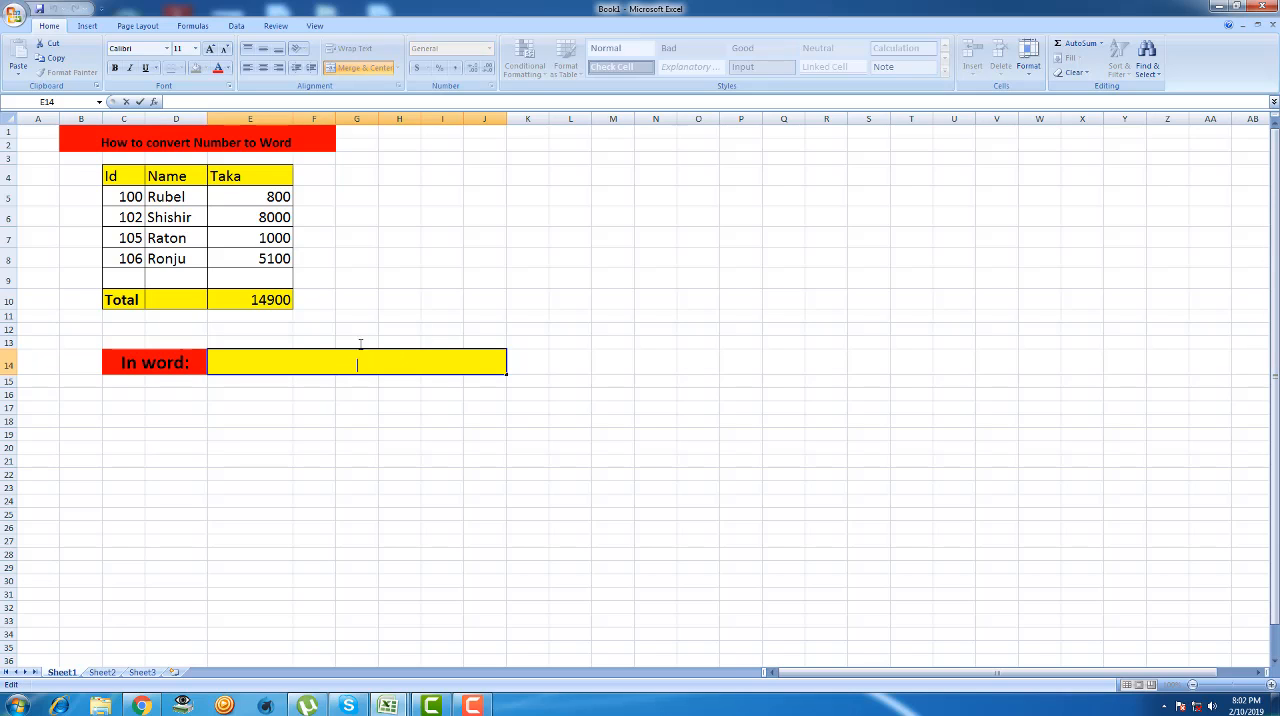
pyautogui.click(355, 258)
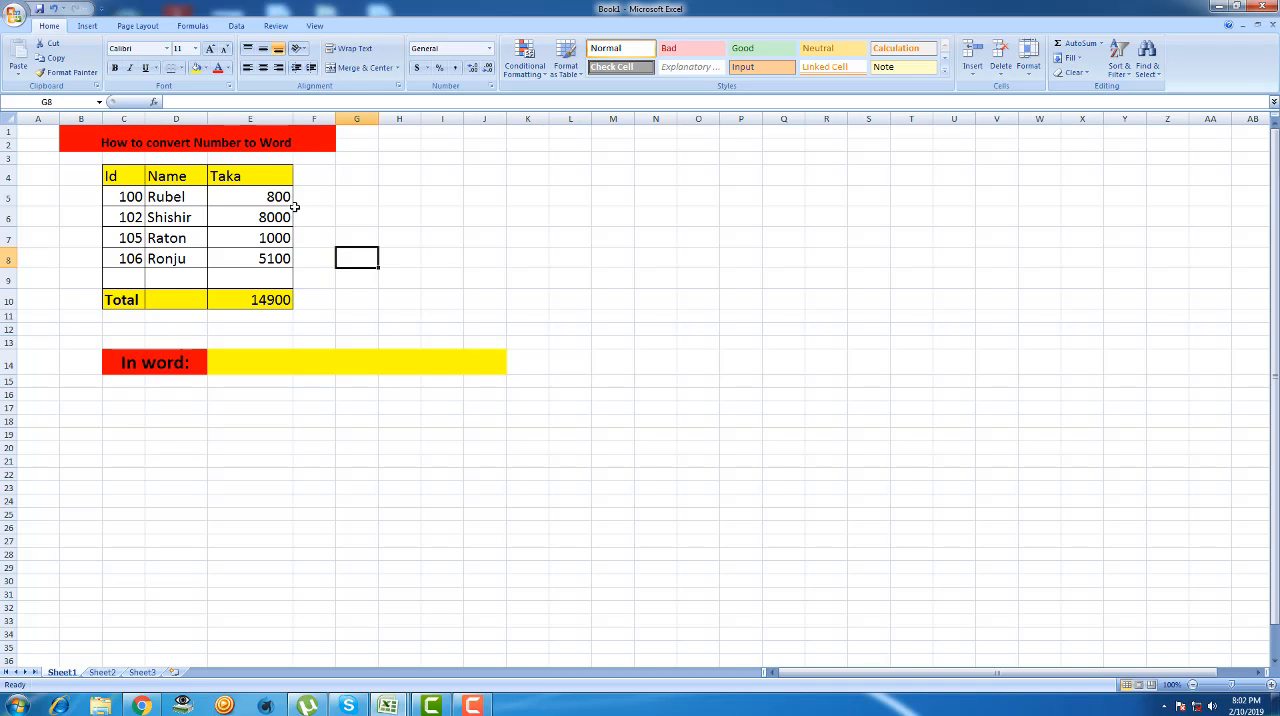
# - Open the Visual Basic editor for Book1 and insert a new standard module
pyautogui.hotkey('alt', 'F11')
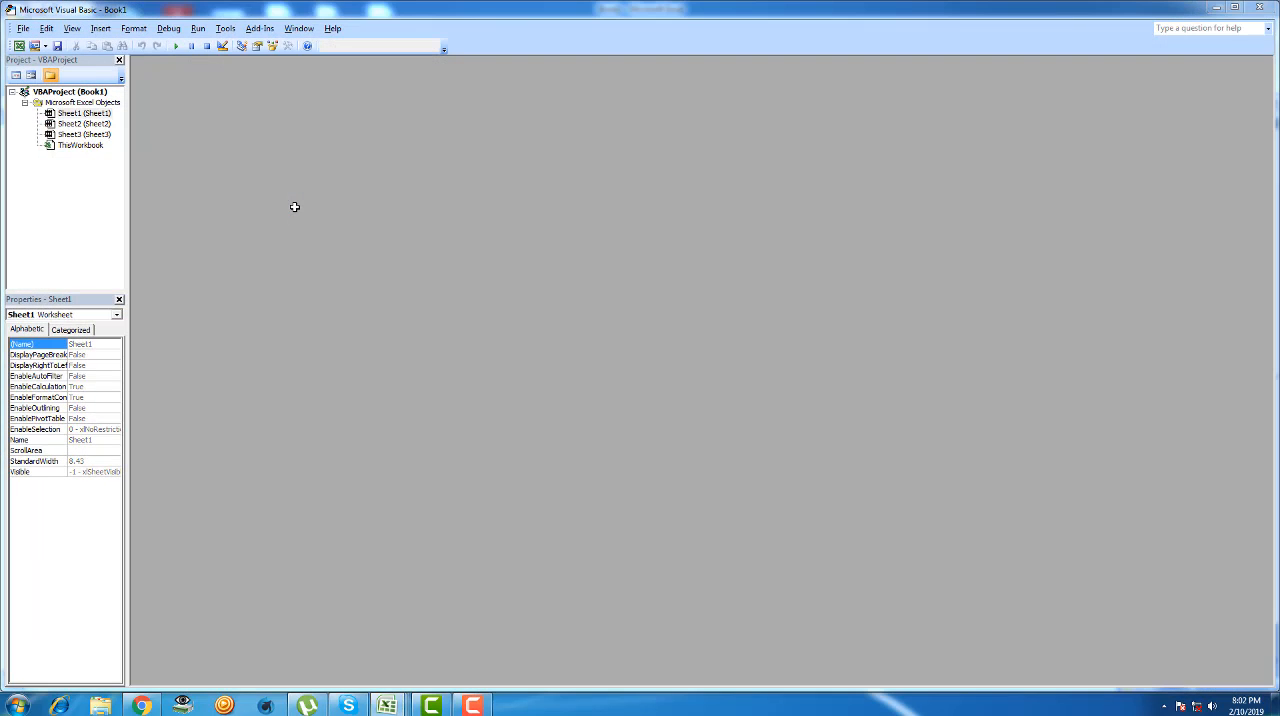
pyautogui.click(801, 212)
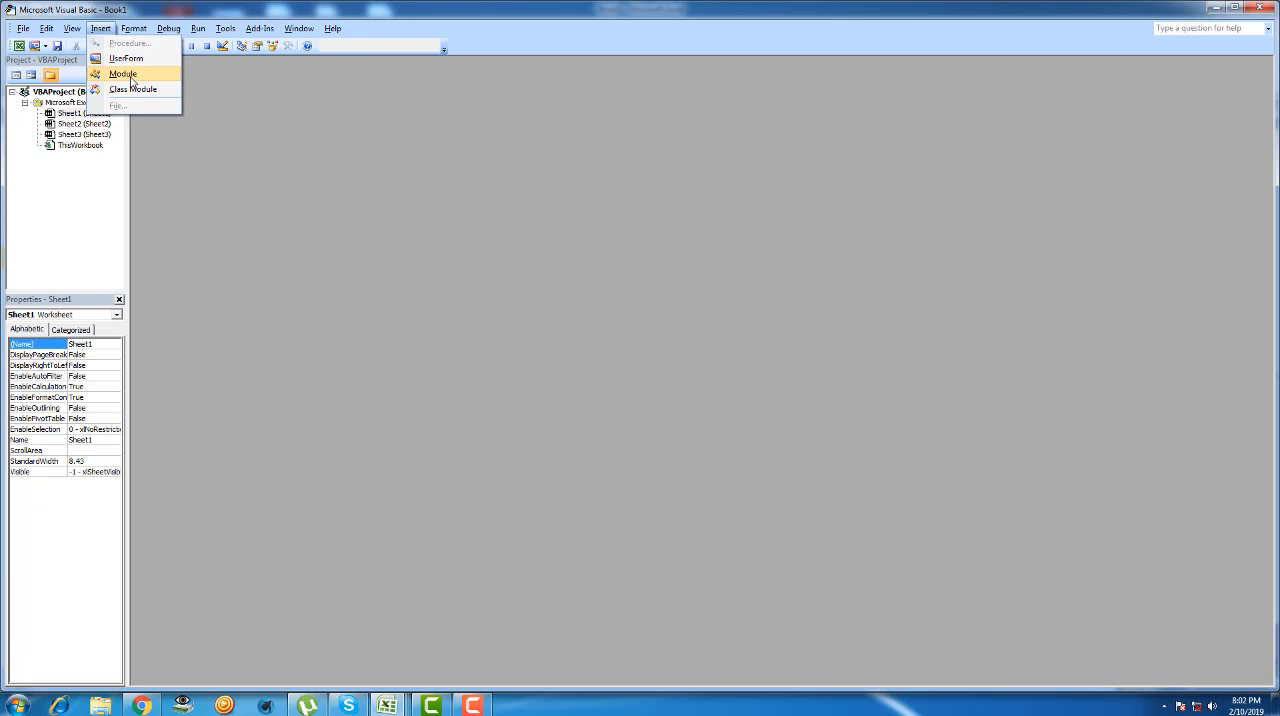
pyautogui.click(132, 80)
pyautogui.click(1216, 8)
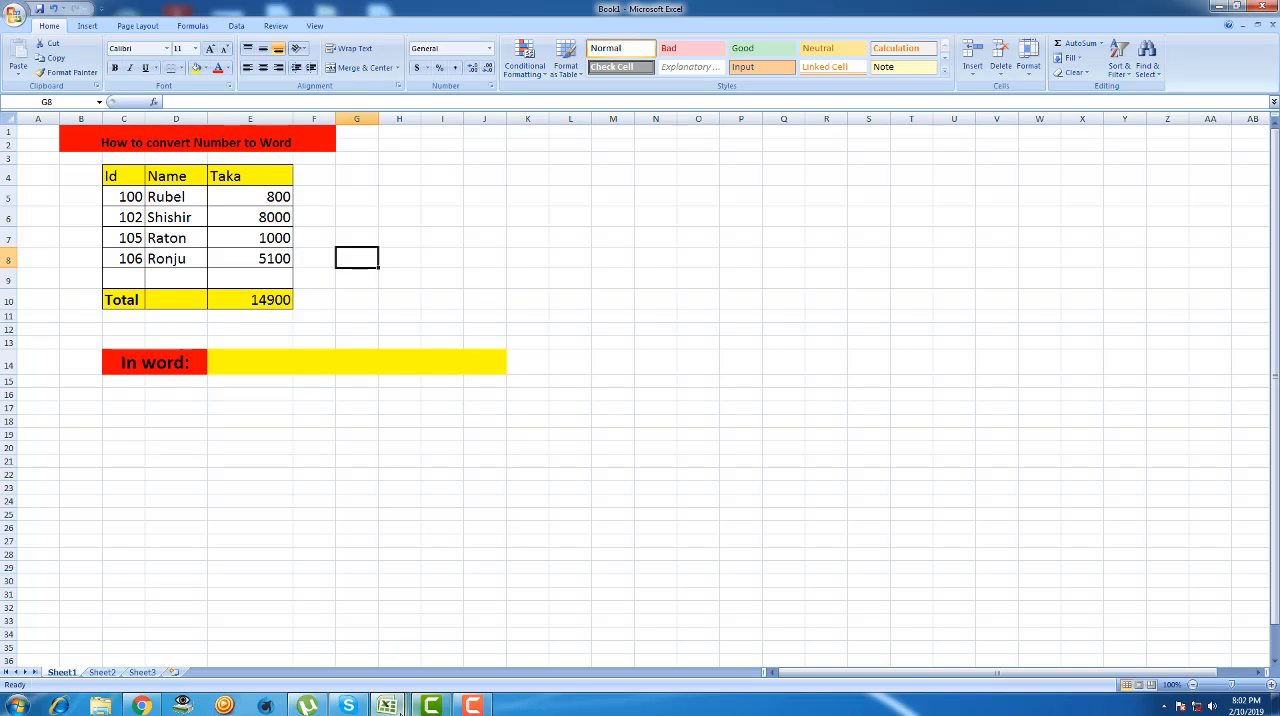
pyautogui.moveTo(395, 708)
pyautogui.click(506, 648)
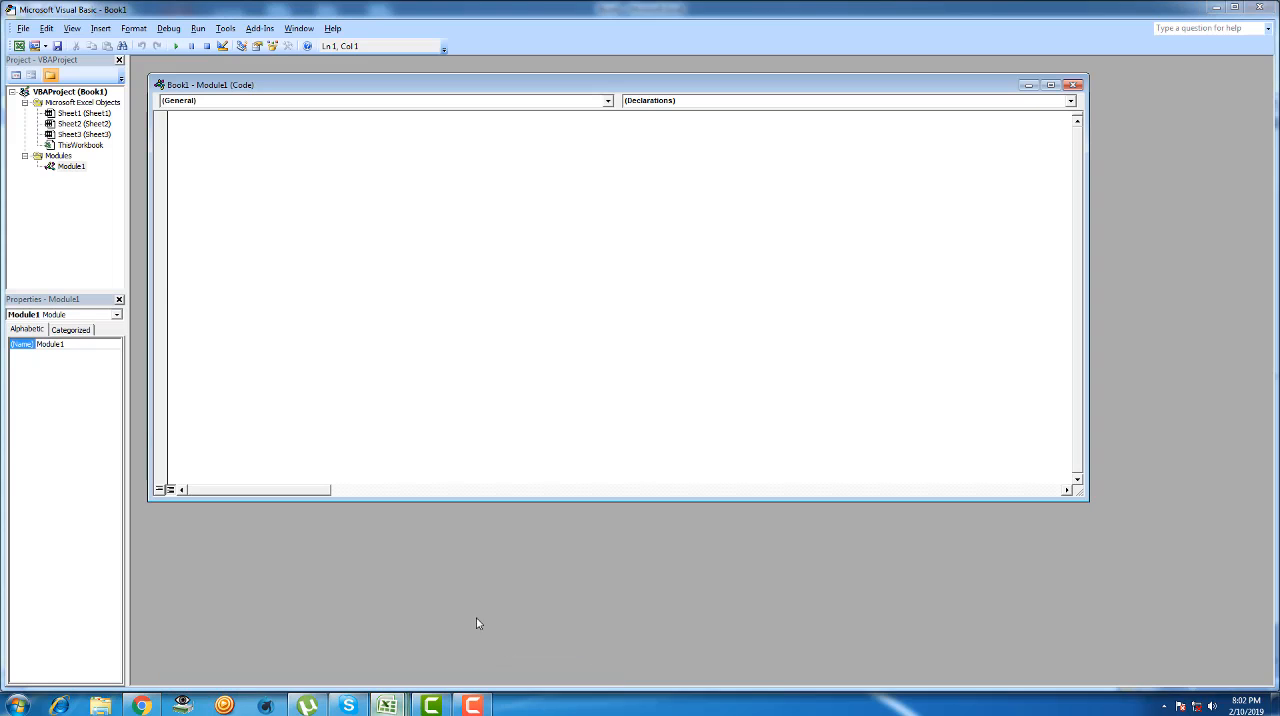
pyautogui.click(30, 30)
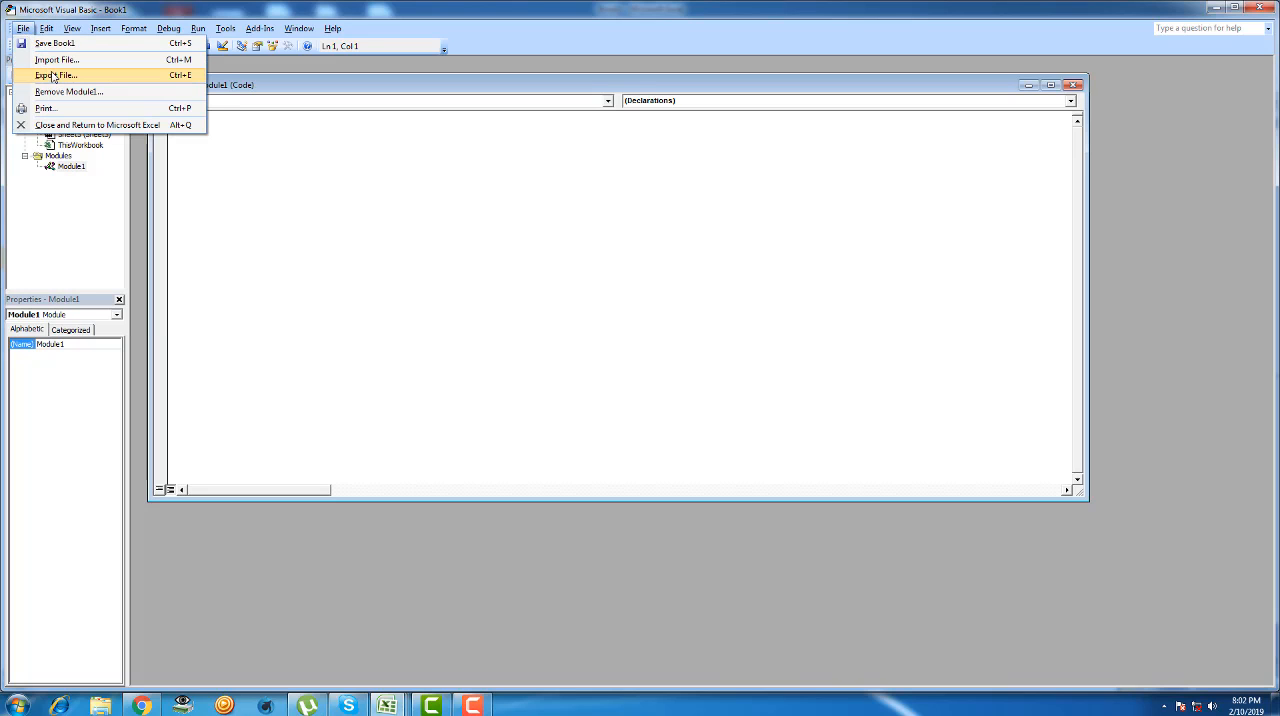
pyautogui.click(251, 207)
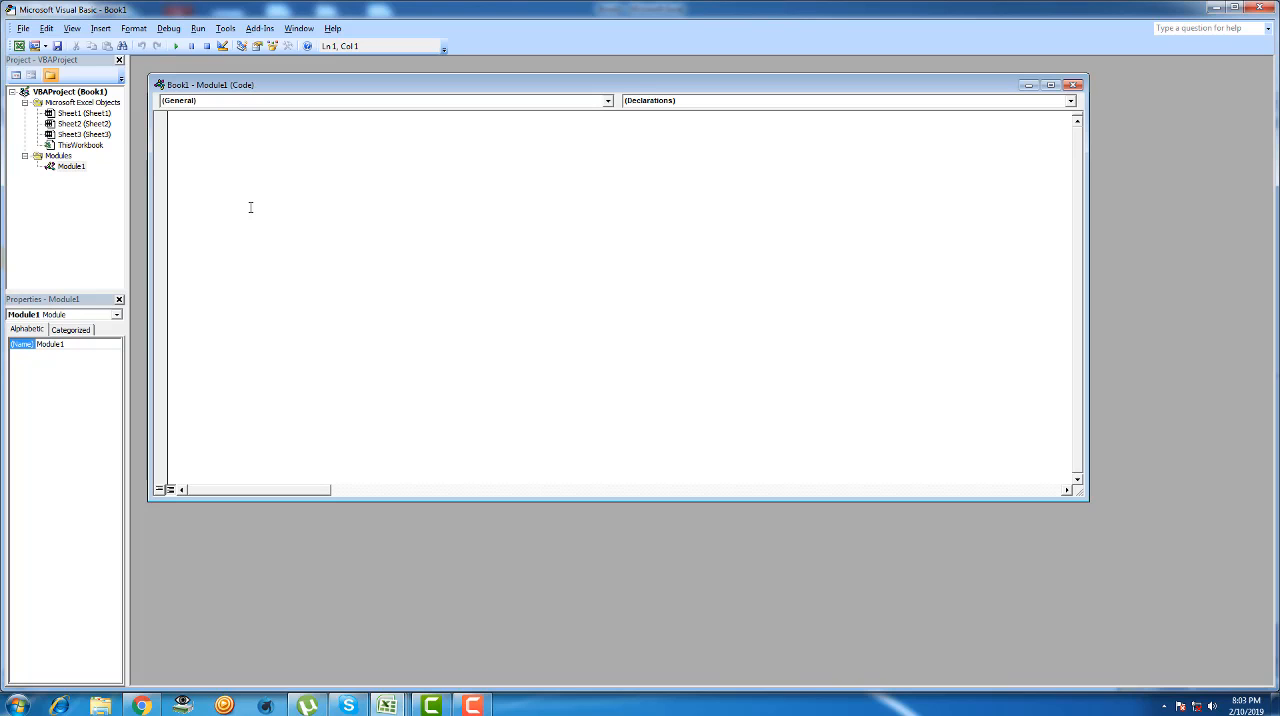
# - Start importing a file into the VBA project and set the file type filter to All Files (*.*)
pyautogui.click(24, 28)
pyautogui.moveTo(46, 28)
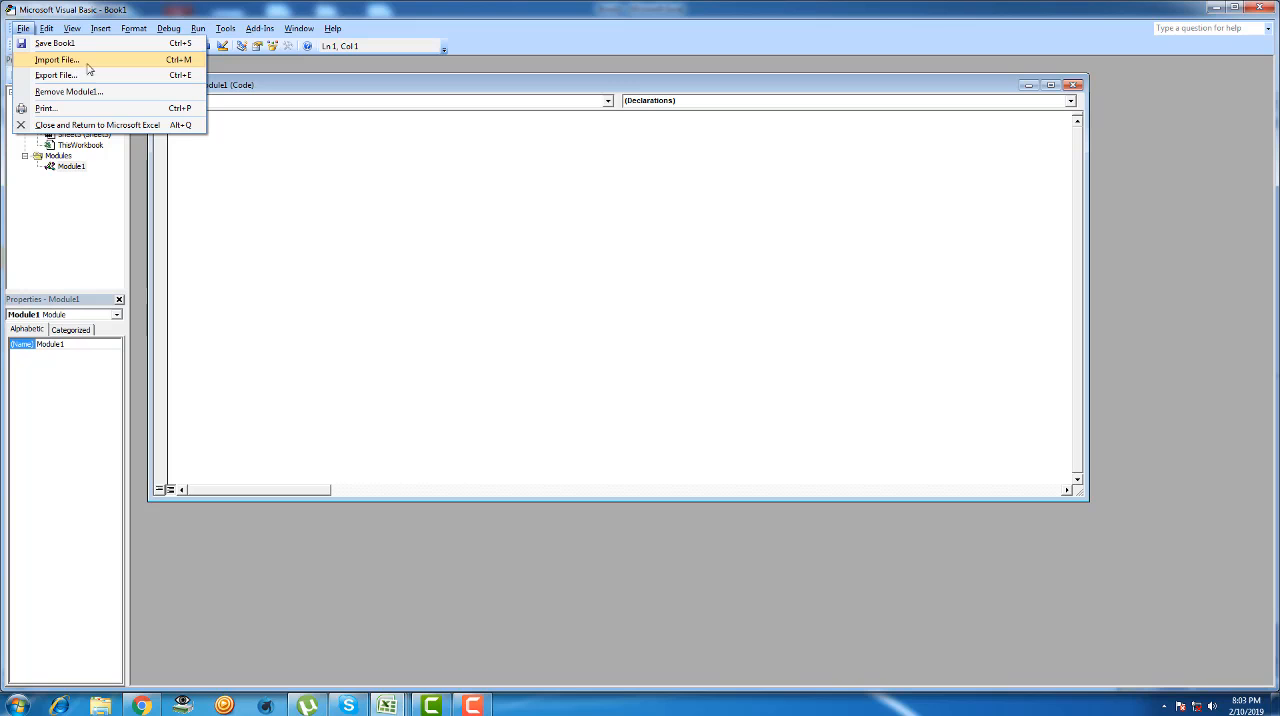
pyautogui.click(111, 61)
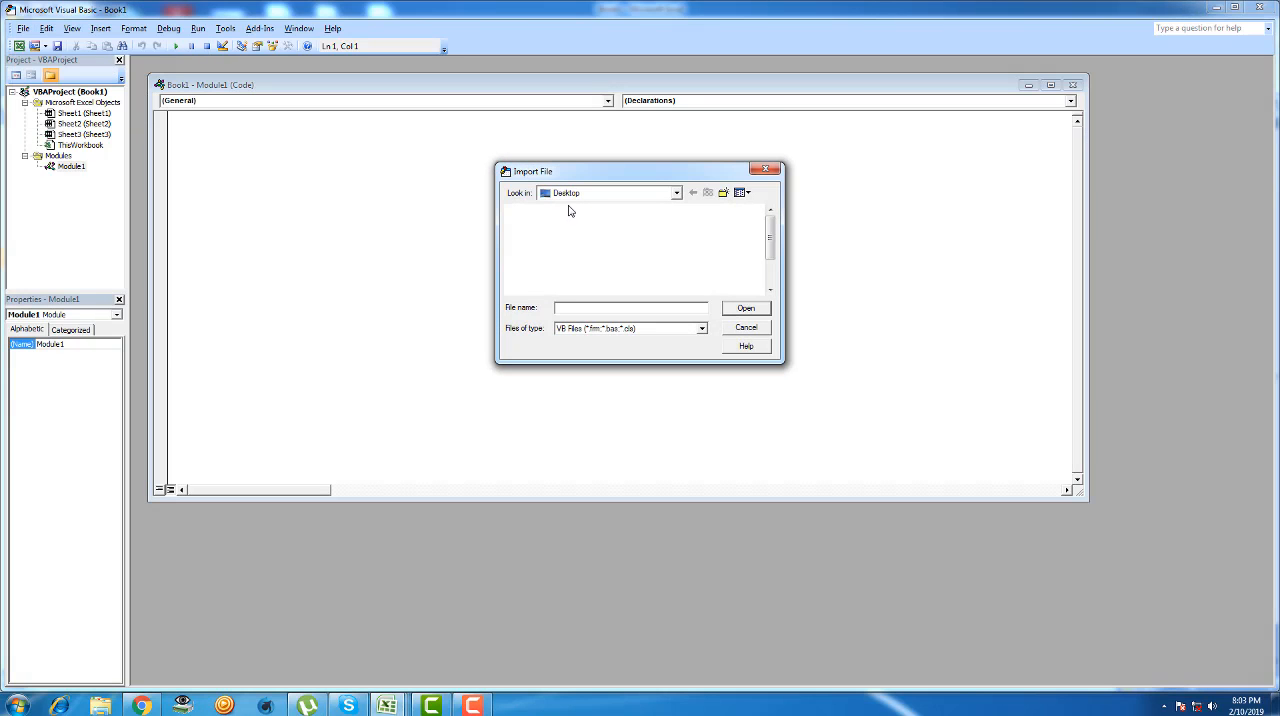
pyautogui.click(702, 329)
pyautogui.click(600, 375)
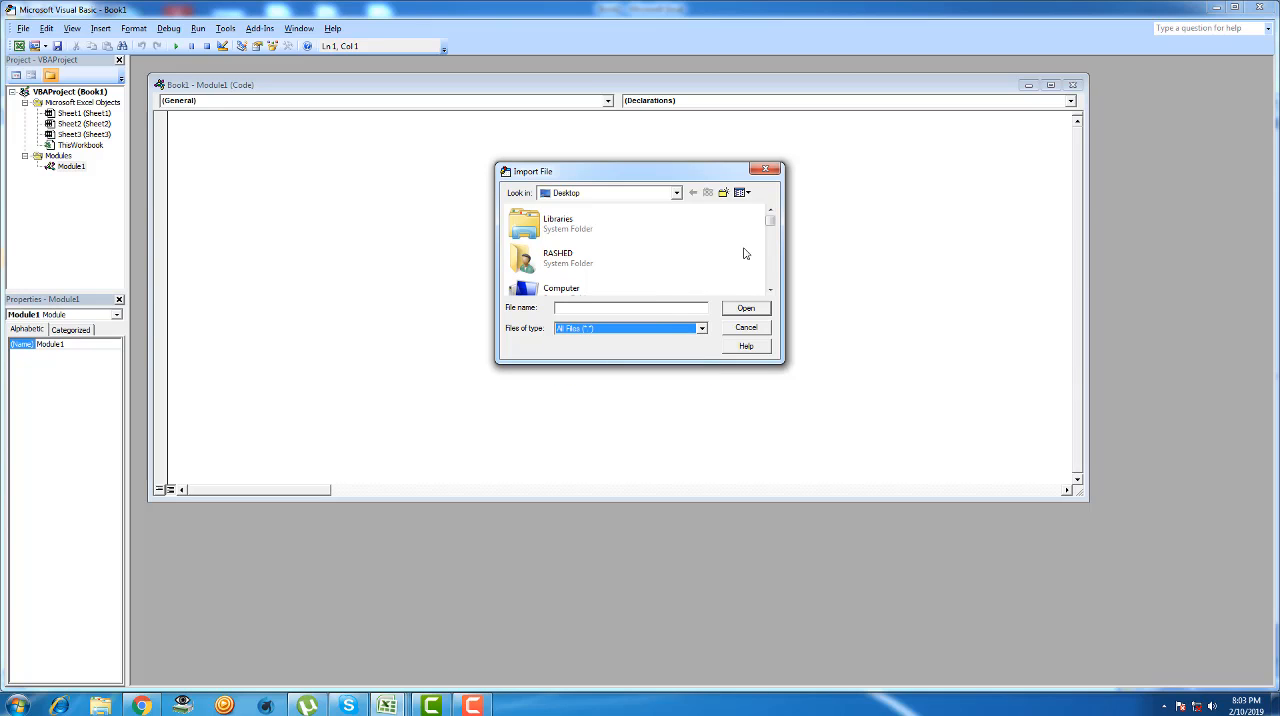
# - Import the code file "Number To Word By.txt" from the Desktop into the VBA project
pyautogui.moveTo(769, 223)
pyautogui.mouseDown()
pyautogui.moveTo(768, 295)
pyautogui.moveTo(771, 225)
pyautogui.mouseUp()
pyautogui.click(604, 308)
pyautogui.write('nu')
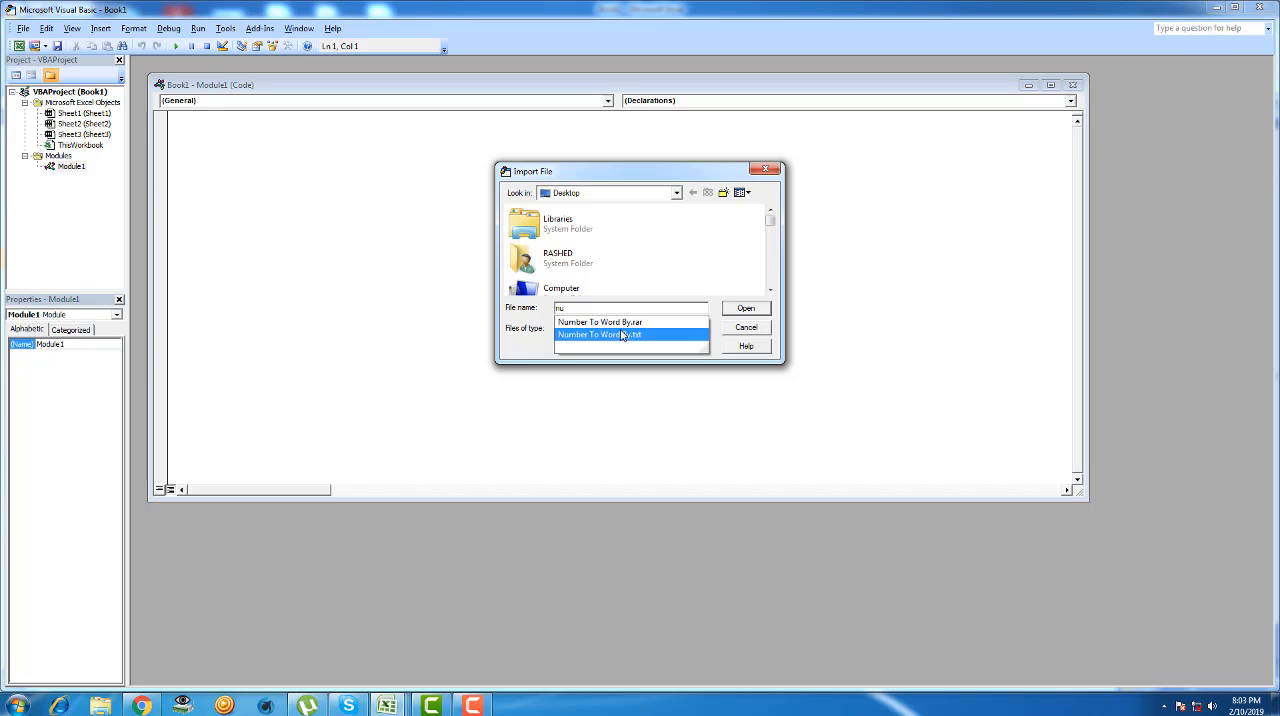
pyautogui.click(614, 335)
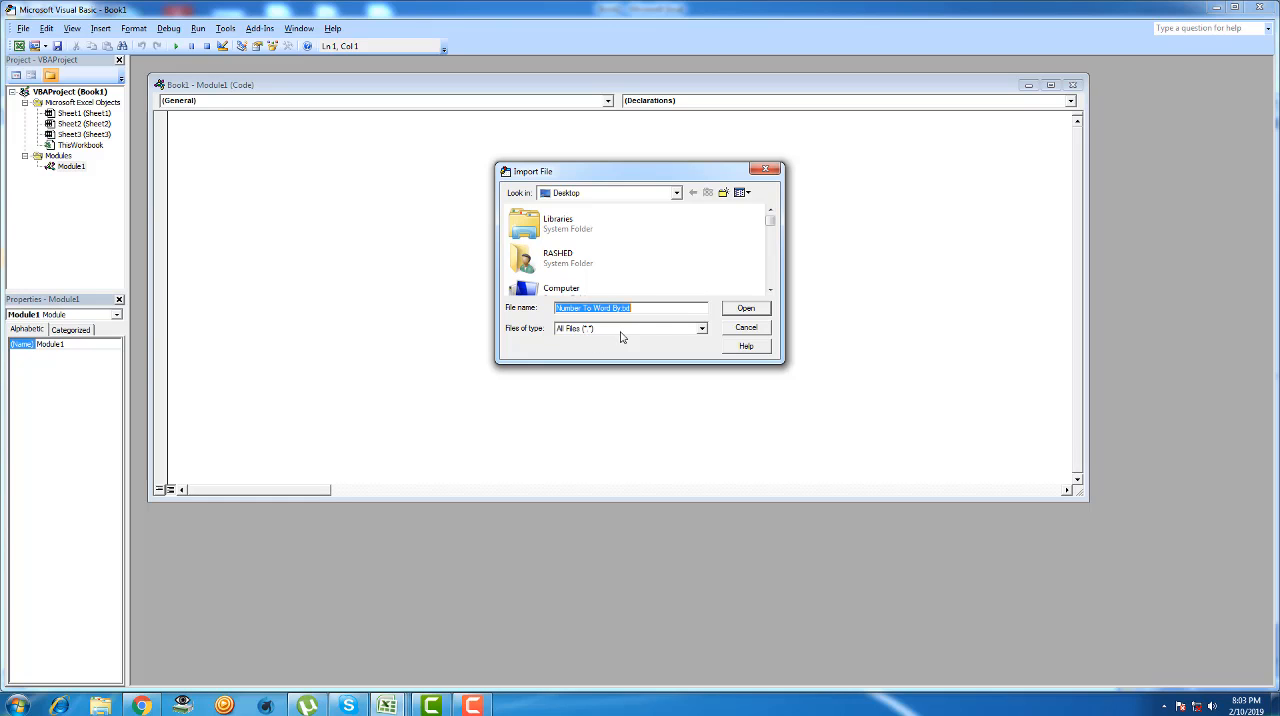
pyautogui.click(748, 310)
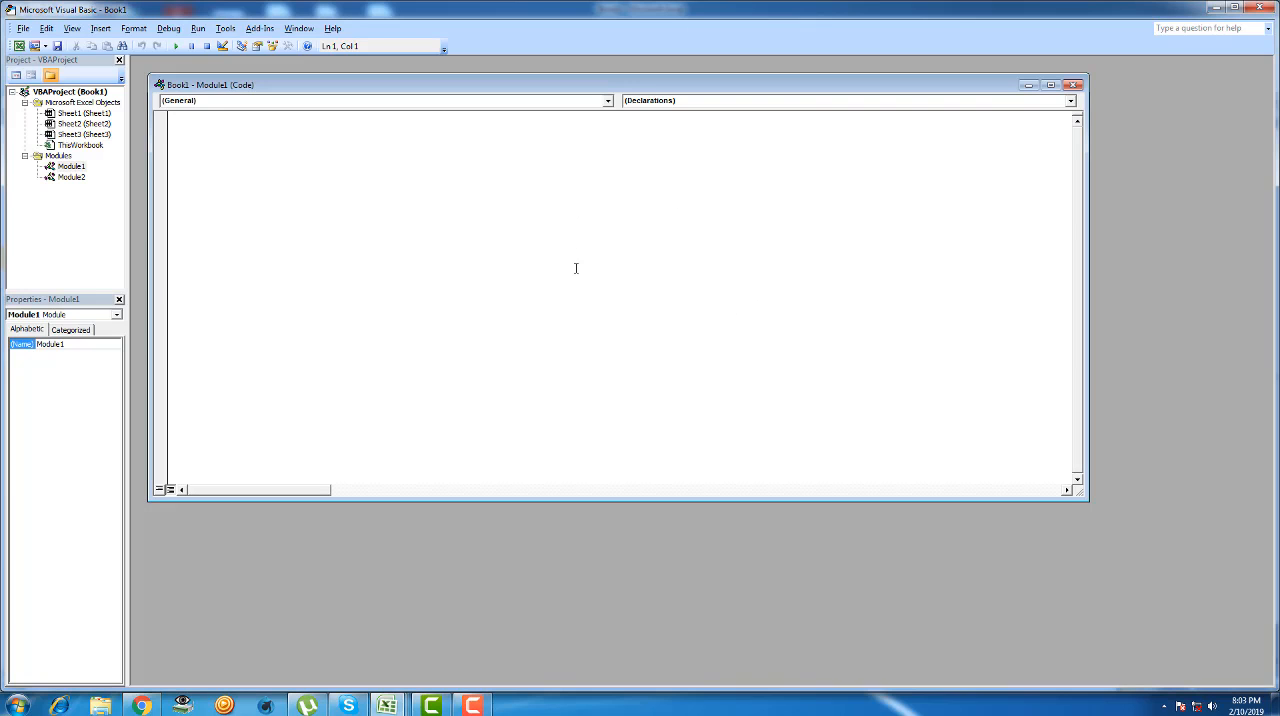
# - Open the code of Module2, close the empty Module1 code window, and look over the SpellNumber function
pyautogui.click(62, 179)
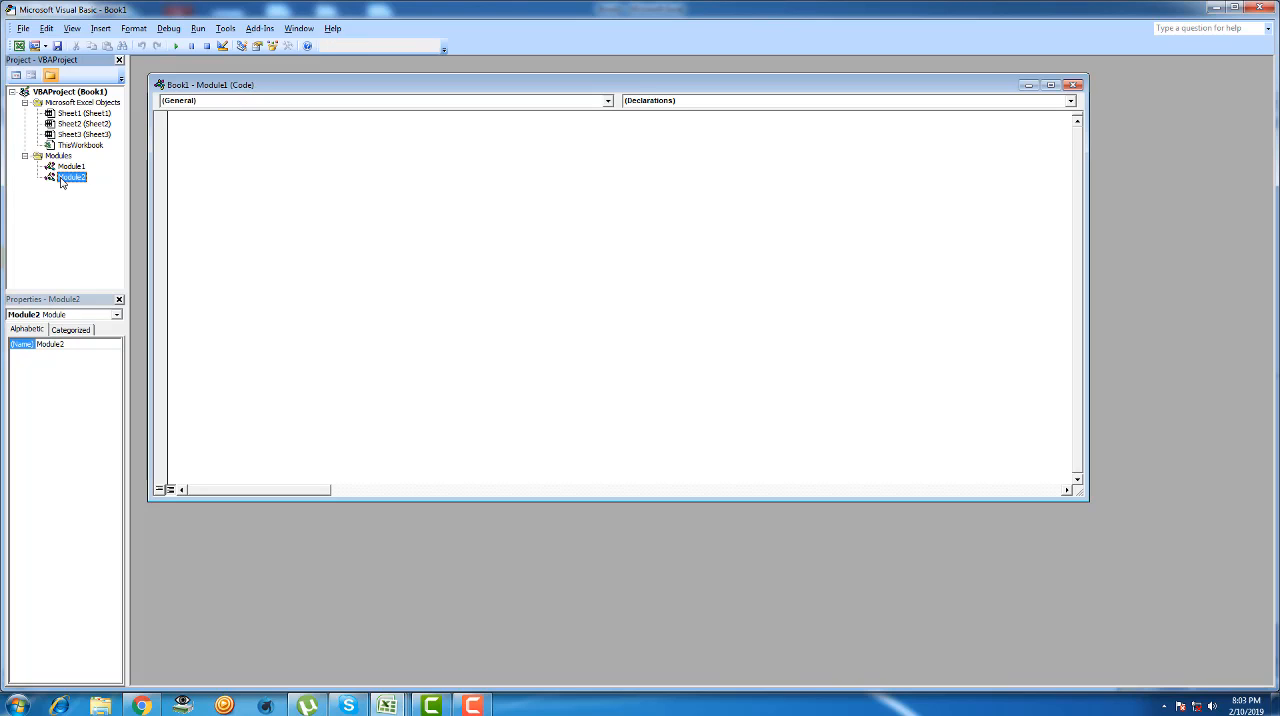
pyautogui.click(312, 178)
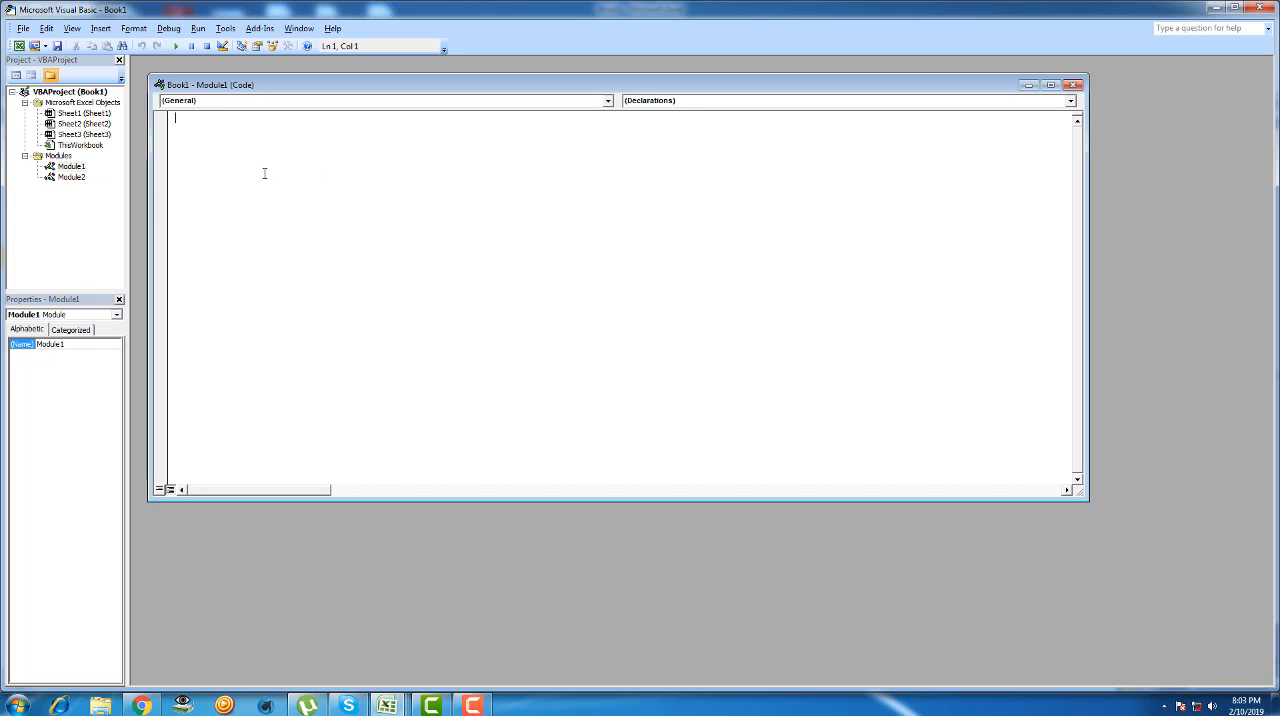
pyautogui.doubleClick(71, 177)
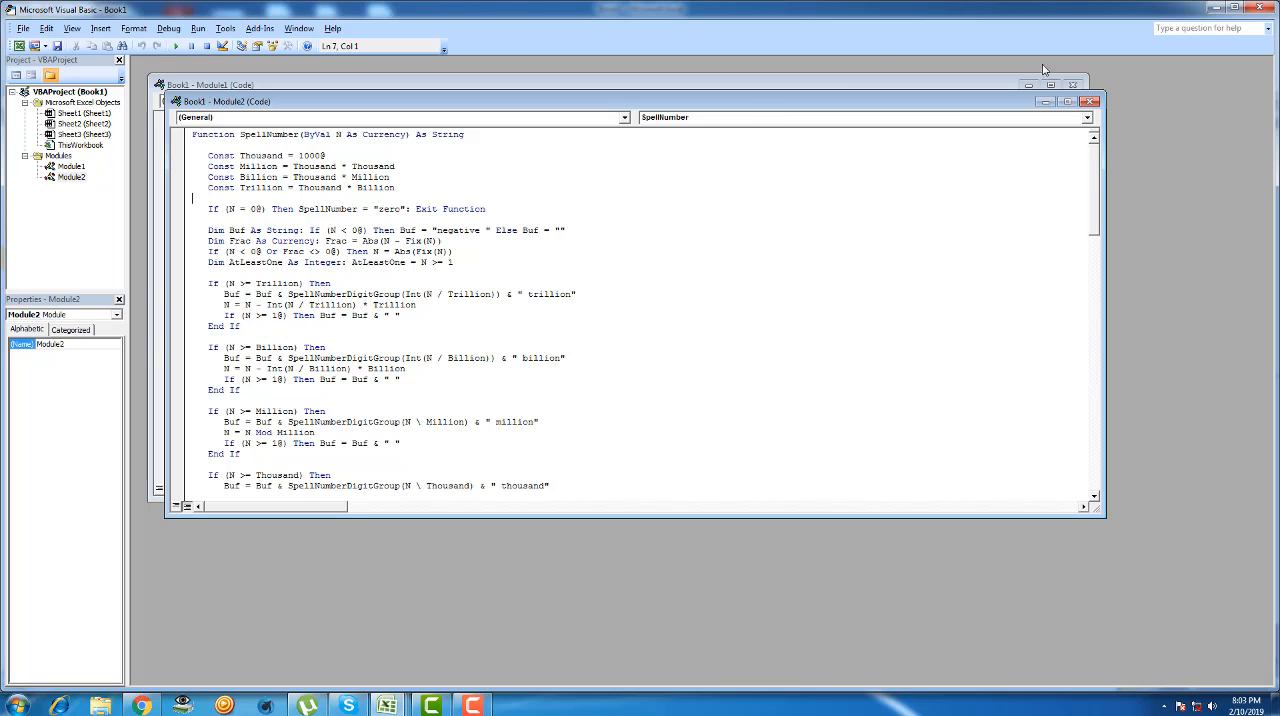
pyautogui.click(1072, 85)
pyautogui.click(672, 265)
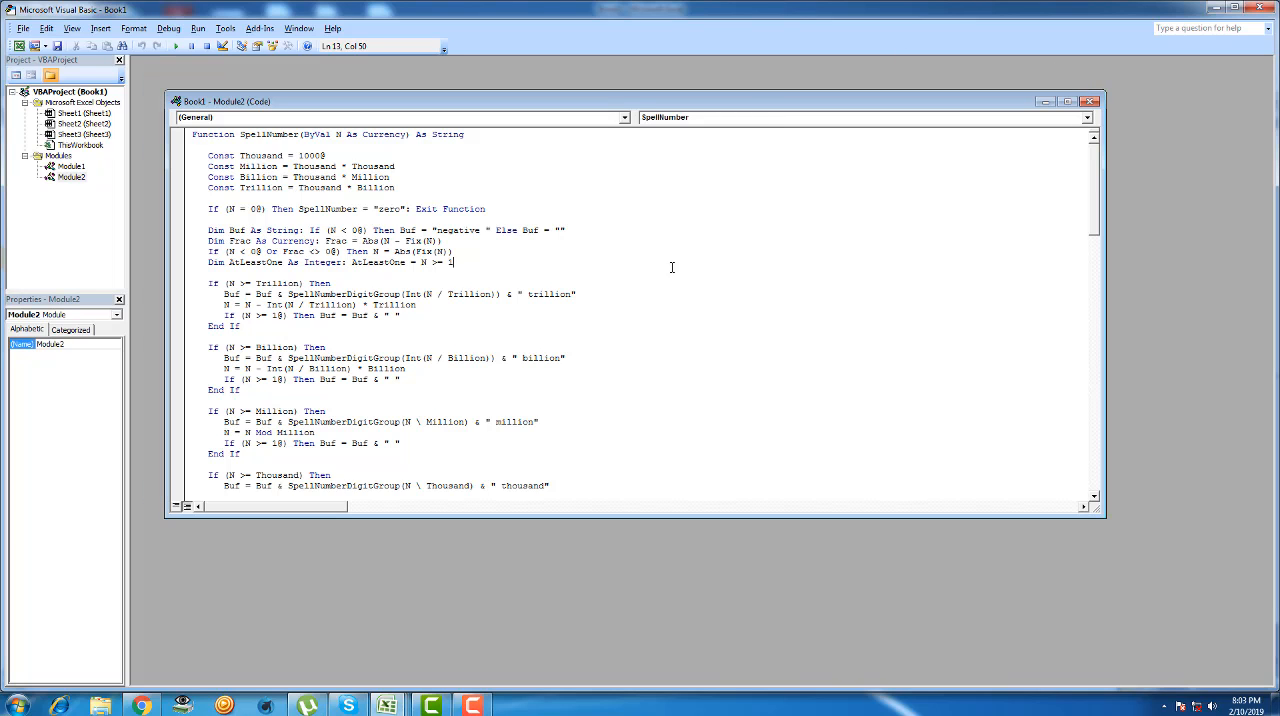
pyautogui.moveTo(1096, 202)
pyautogui.mouseDown()
pyautogui.moveTo(1091, 251)
pyautogui.moveTo(1092, 201)
pyautogui.mouseUp()
# - Return to the worksheet and save the workbook in Documents as an Excel Macro-Enabled Workbook named Boosjjdj
pyautogui.click(1216, 8)
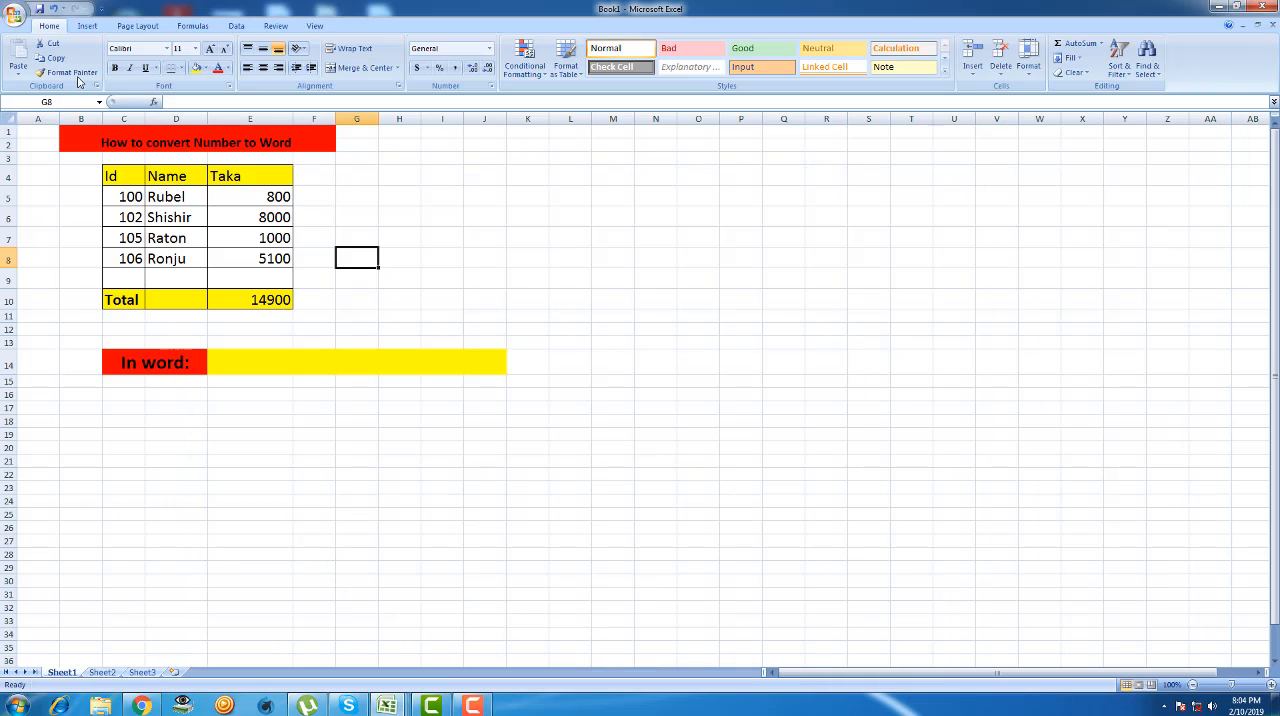
pyautogui.click(14, 14)
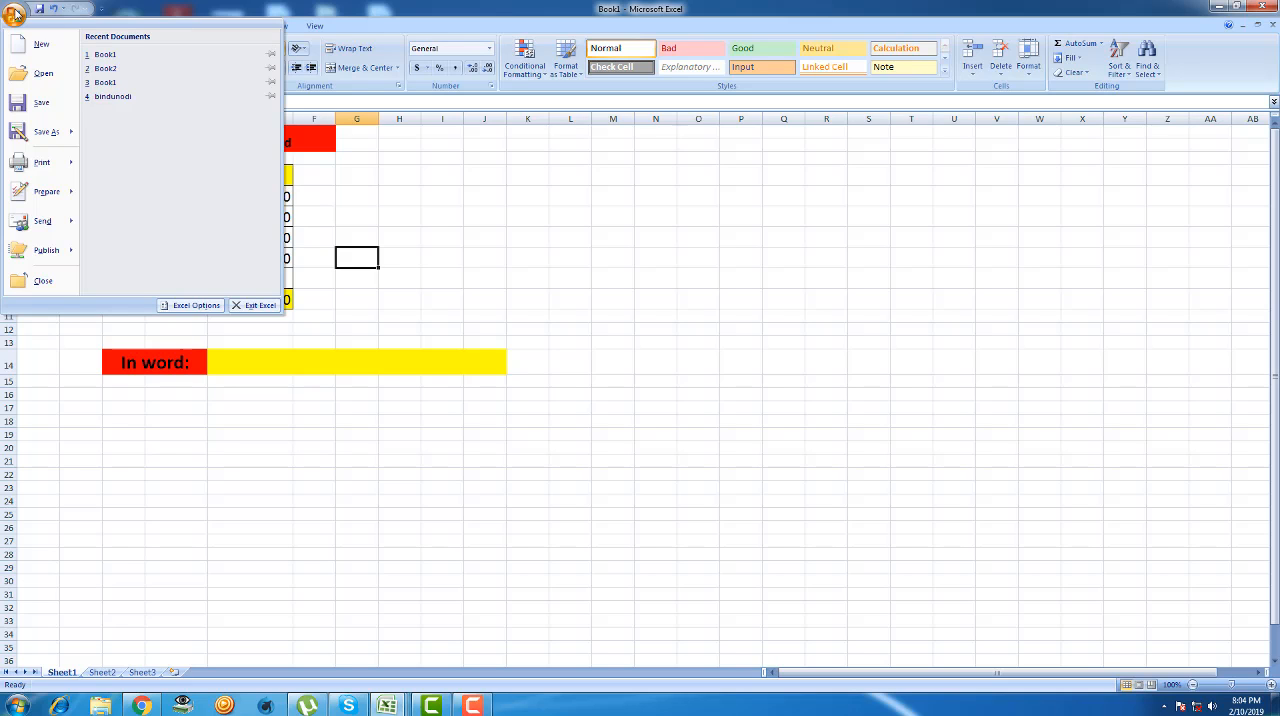
pyautogui.moveTo(46, 133)
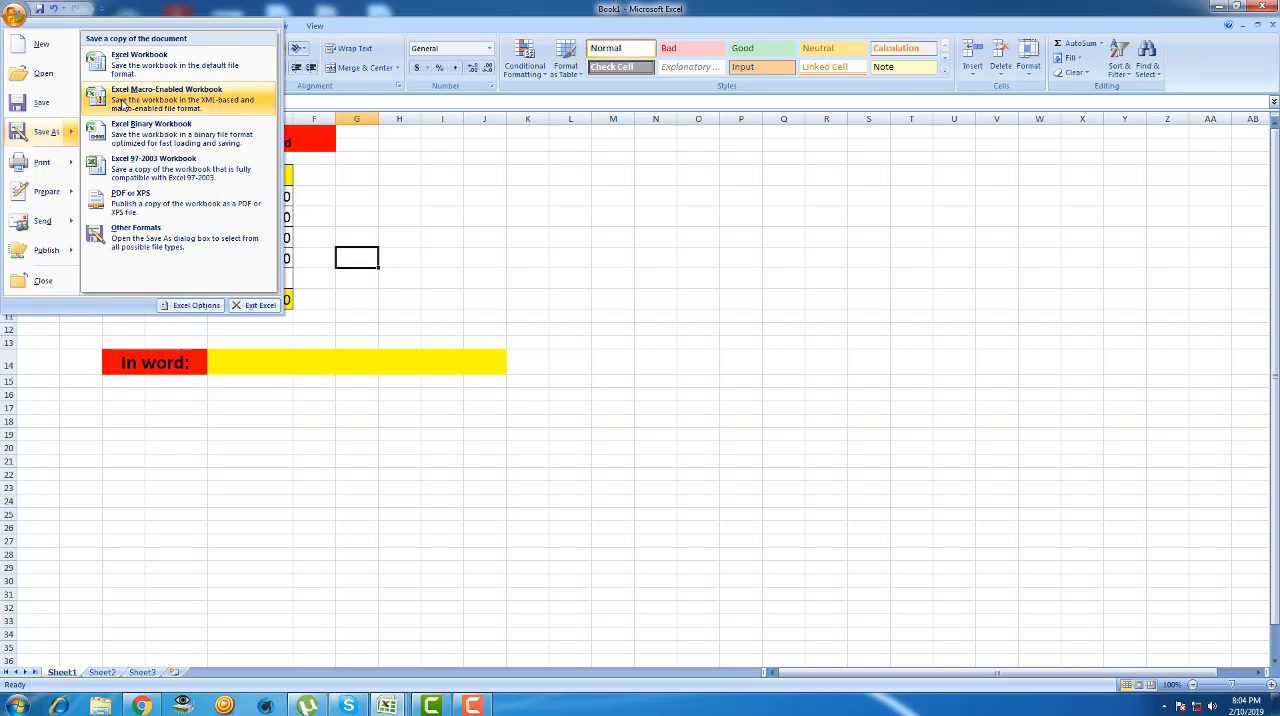
pyautogui.click(181, 100)
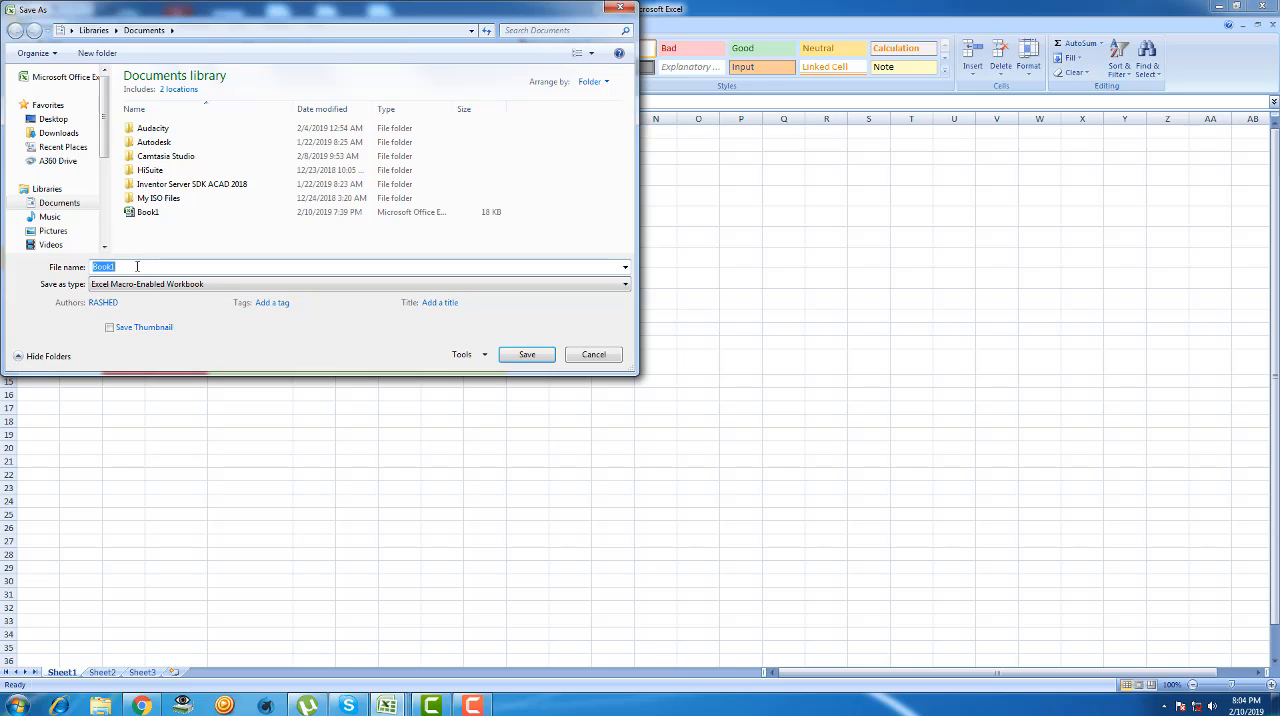
pyautogui.click(140, 265)
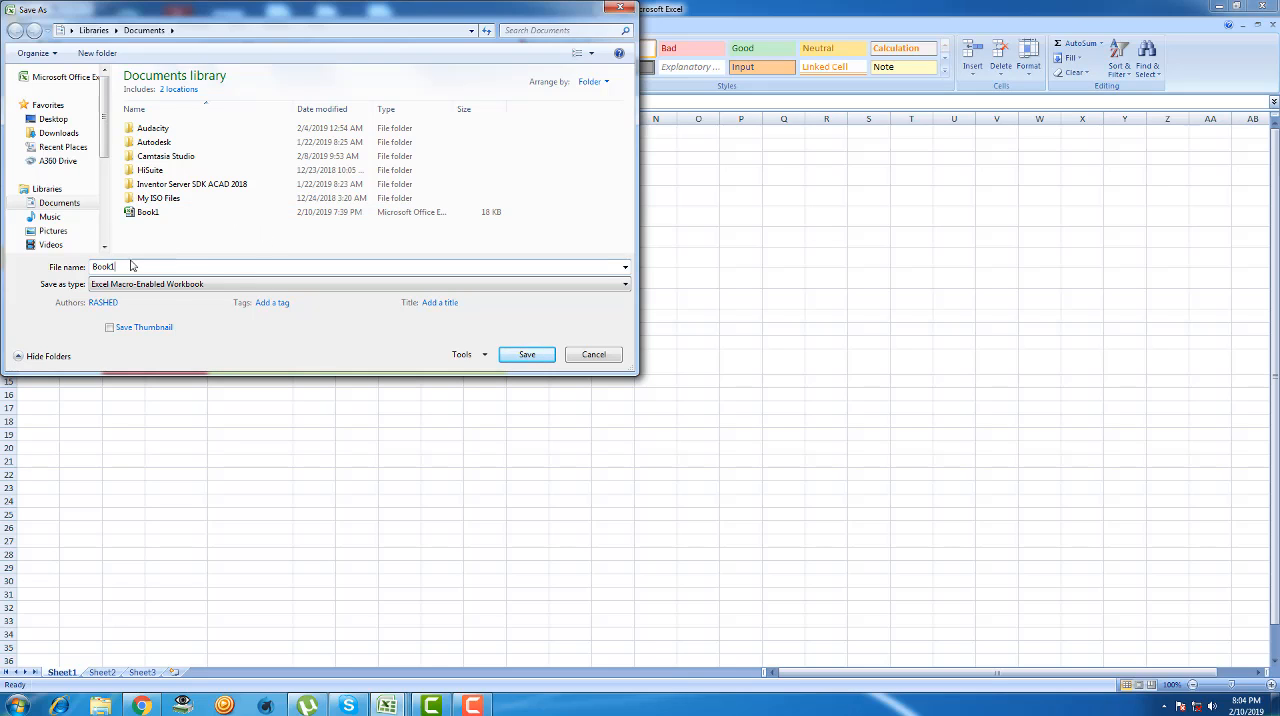
pyautogui.press('BackSpace')
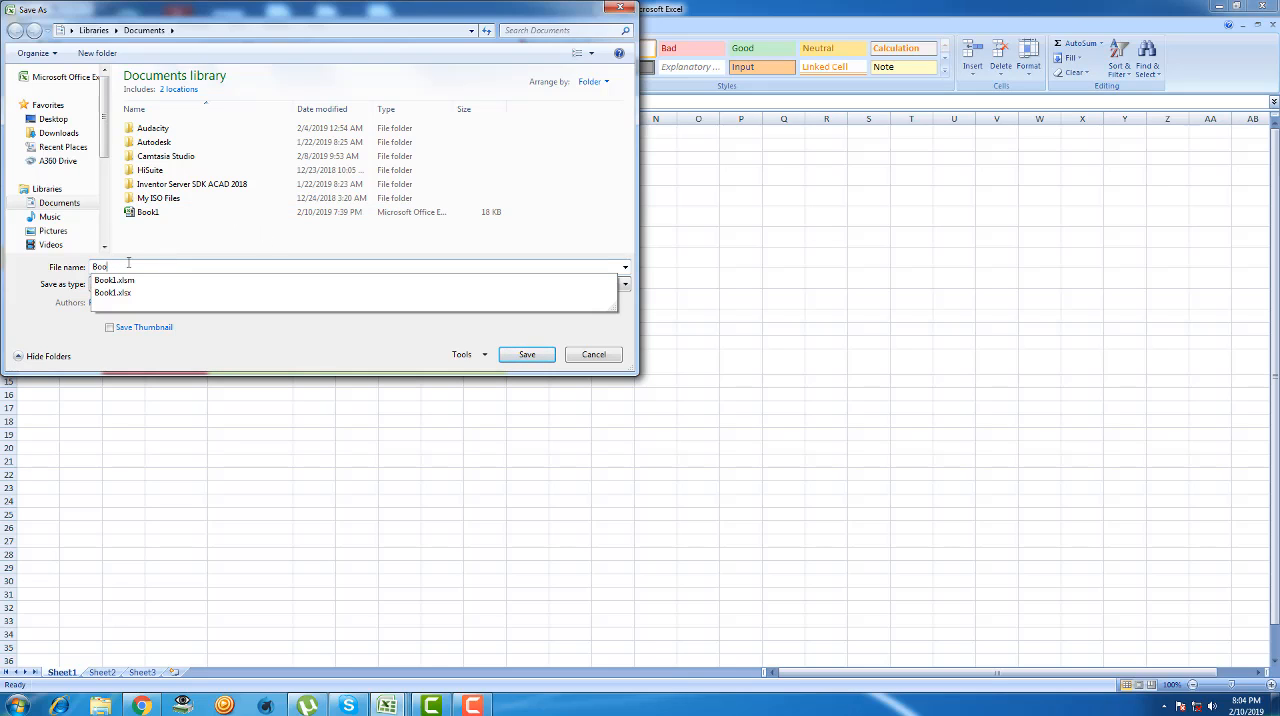
pyautogui.write('sjdj')
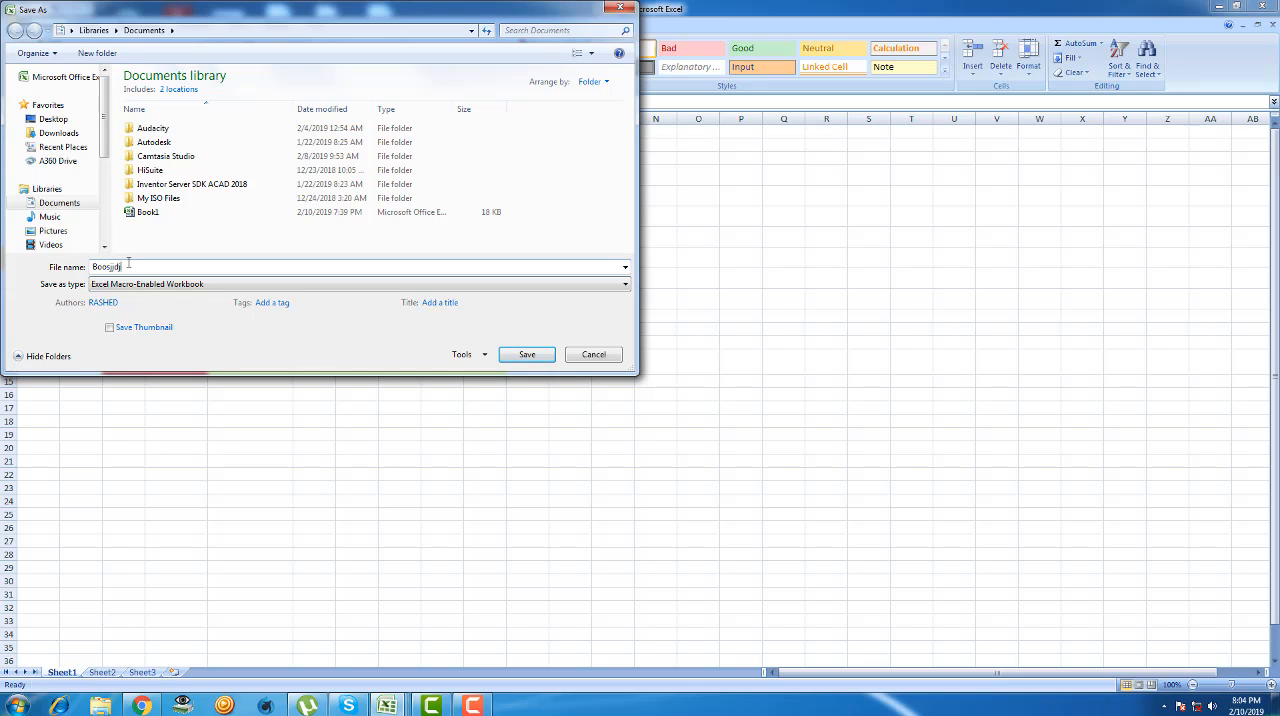
pyautogui.click(527, 354)
pyautogui.click(350, 407)
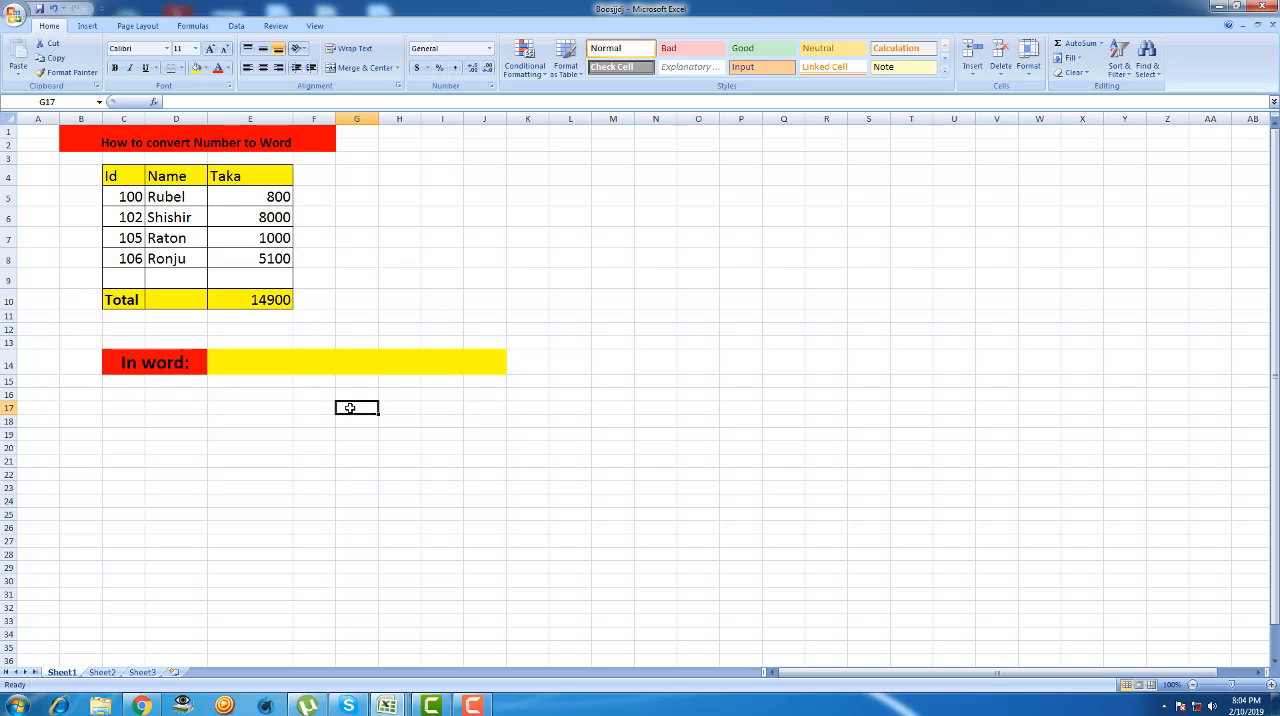
pyautogui.click(282, 370)
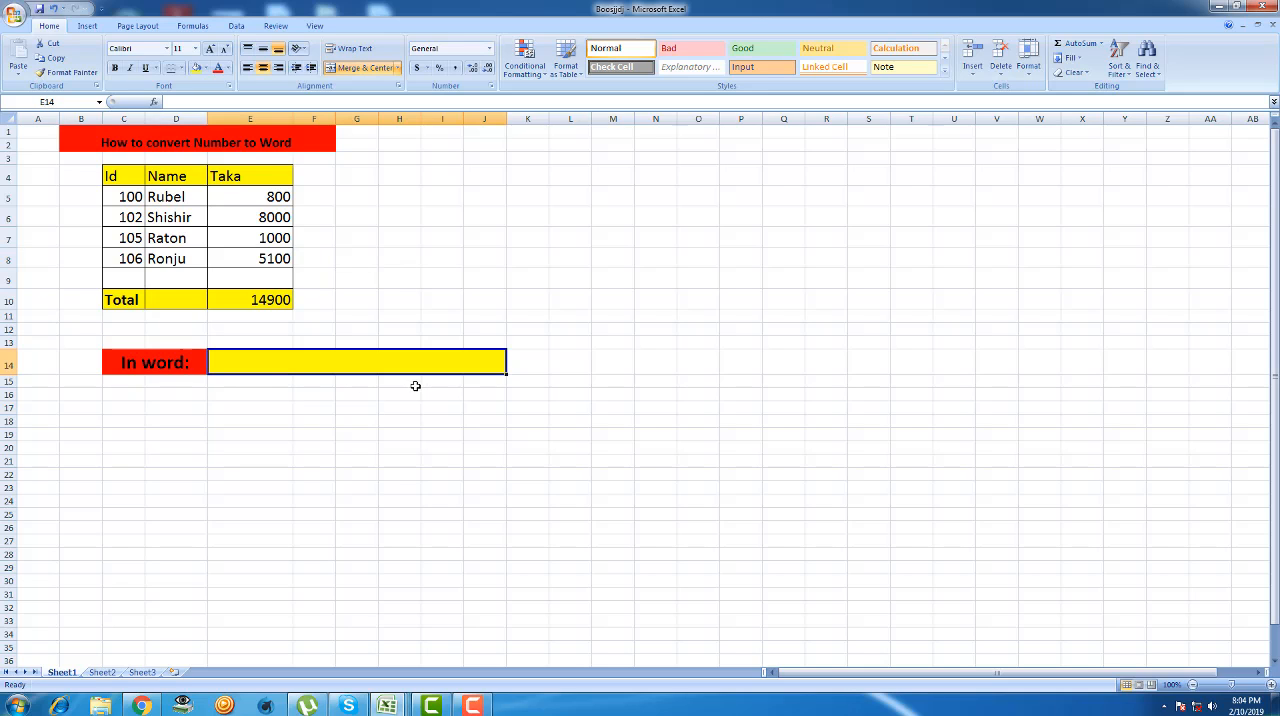
pyautogui.doubleClick(348, 236)
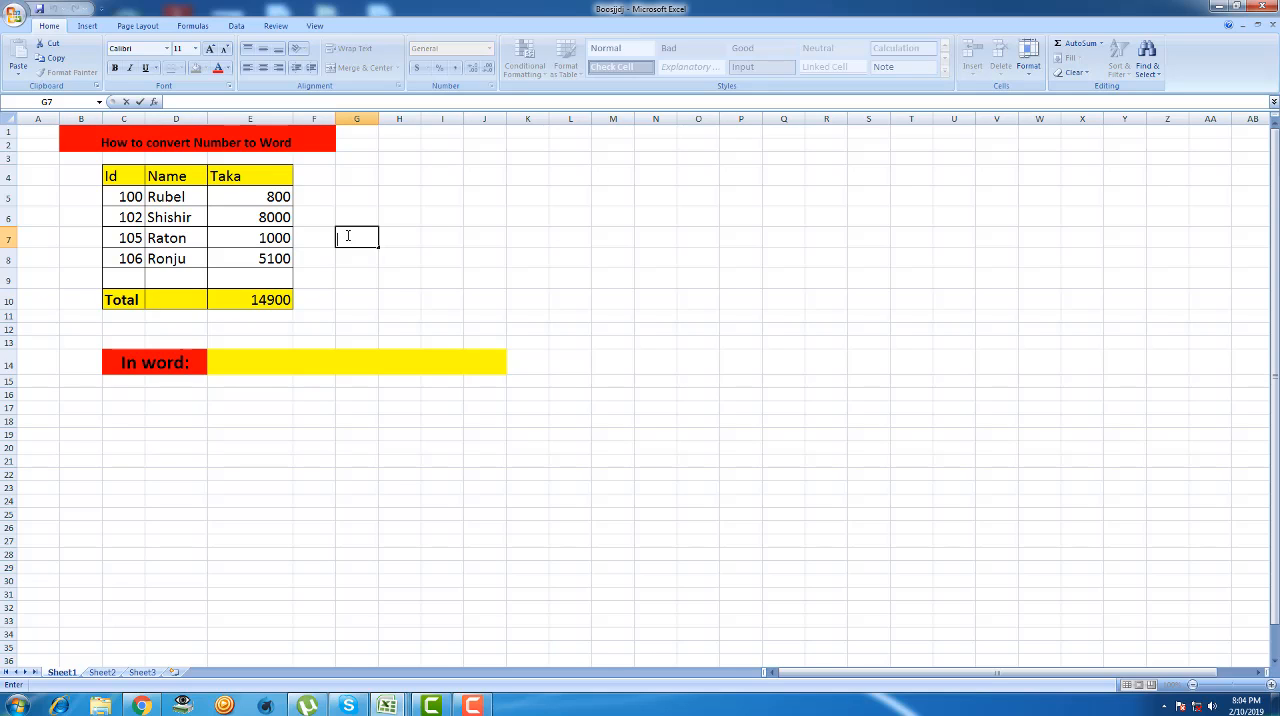
pyautogui.write('=')
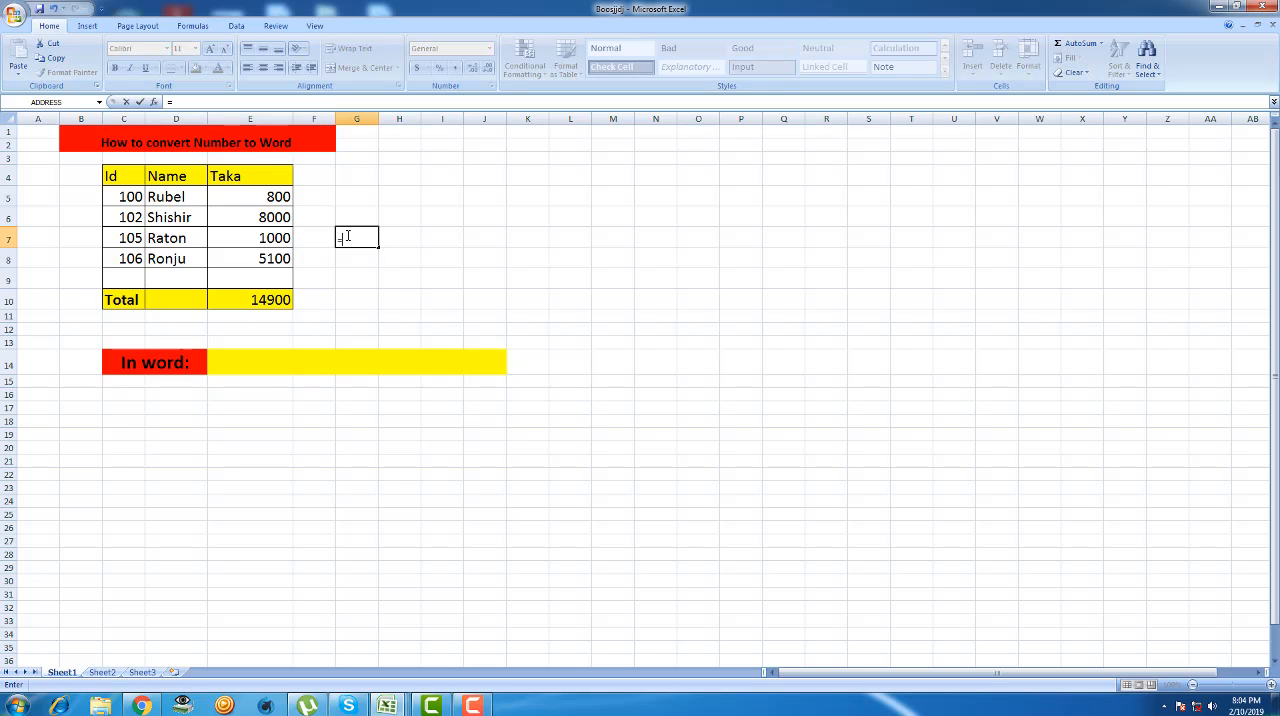
pyautogui.click(240, 368)
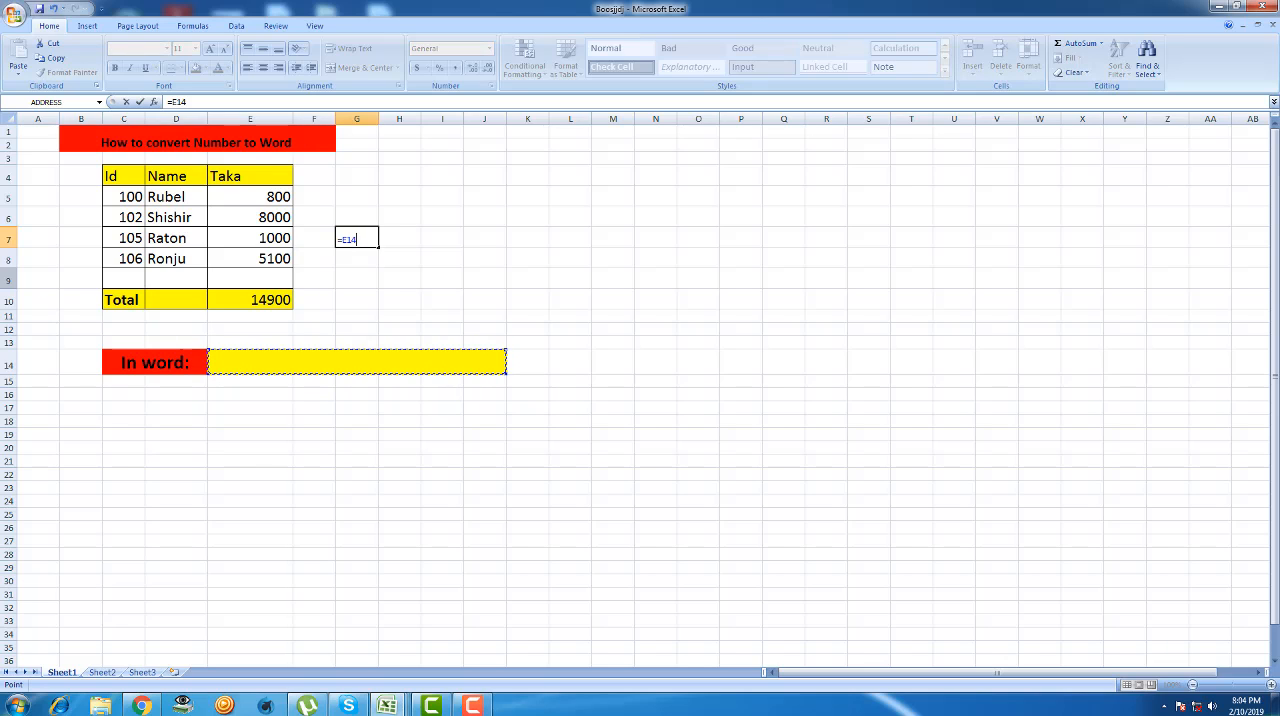
pyautogui.press('BackSpace')
pyautogui.press('BackSpace')
pyautogui.write('14')
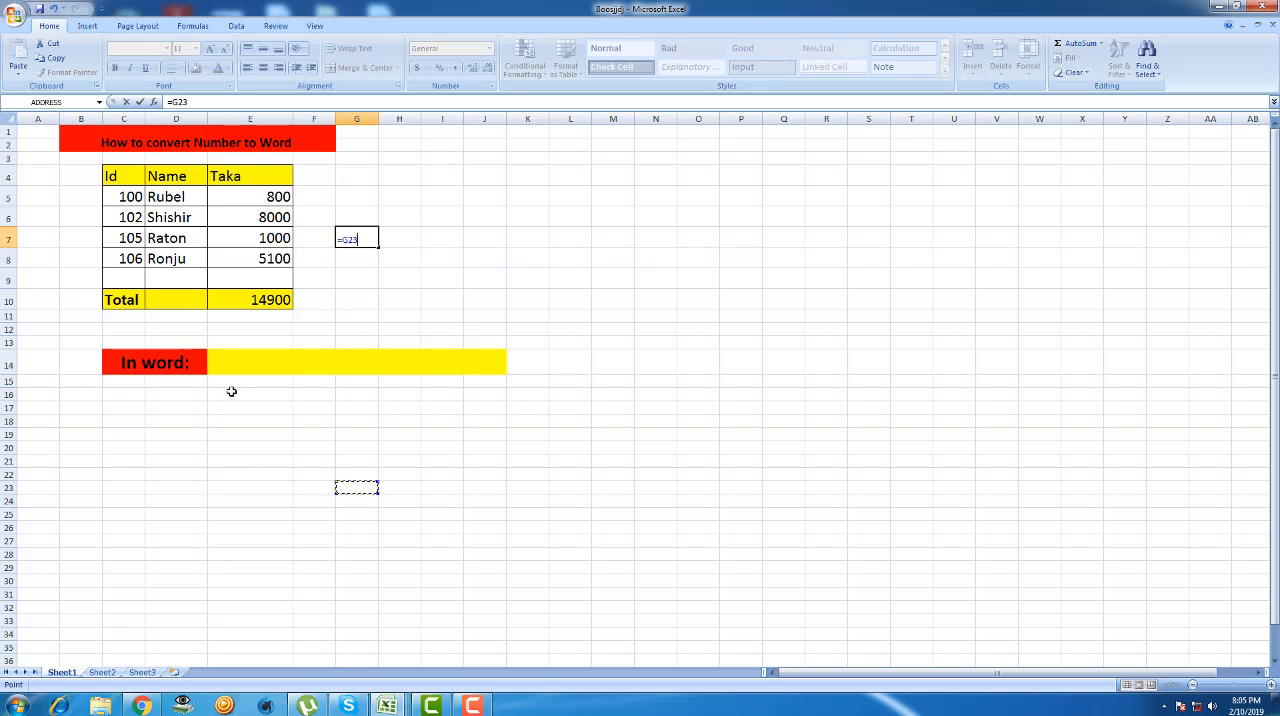
pyautogui.press('Escape')
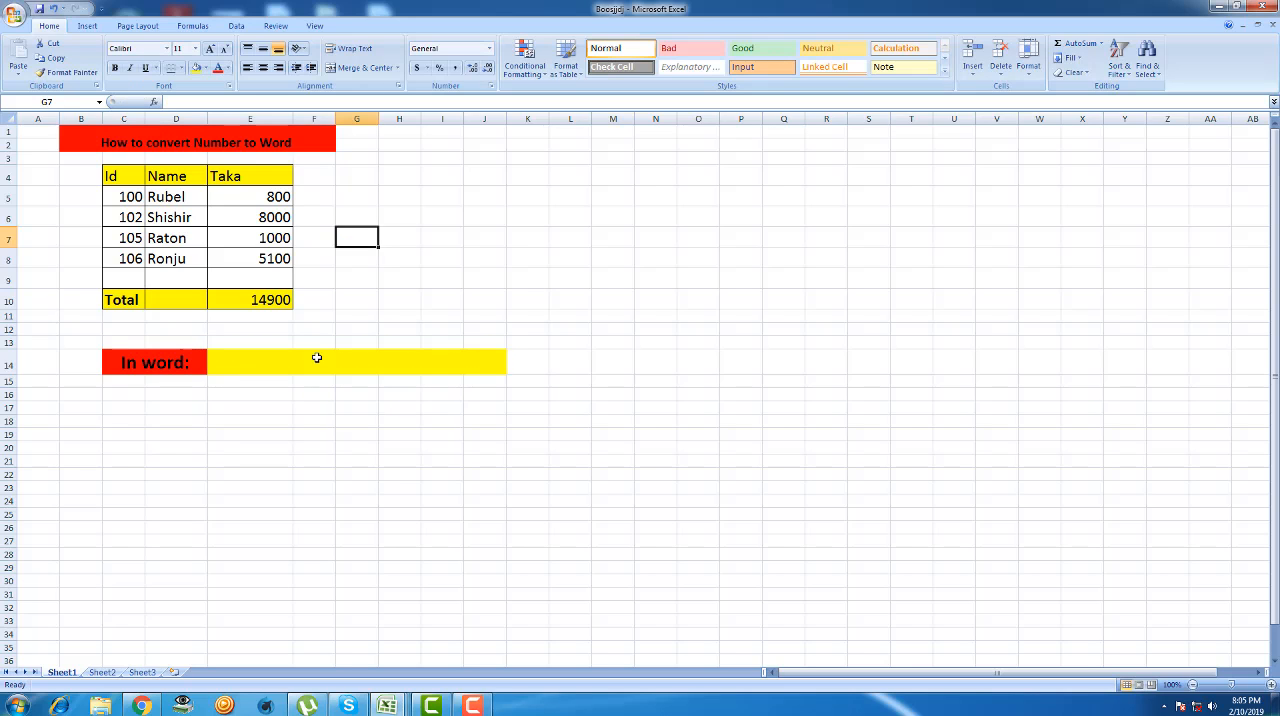
# - Enter the formula =SpellNumber(E10) in merged cell E14 beside "In word:" to spell out the Taka total
pyautogui.click(240, 357)
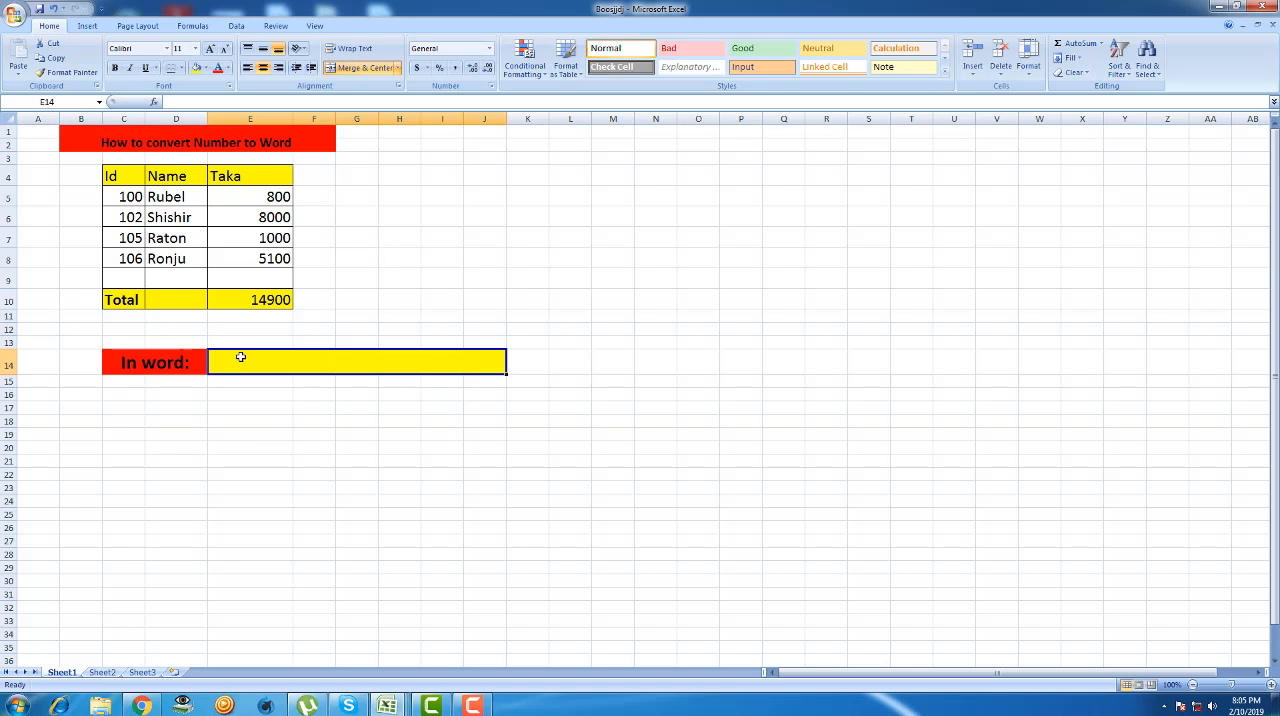
pyautogui.write('=')
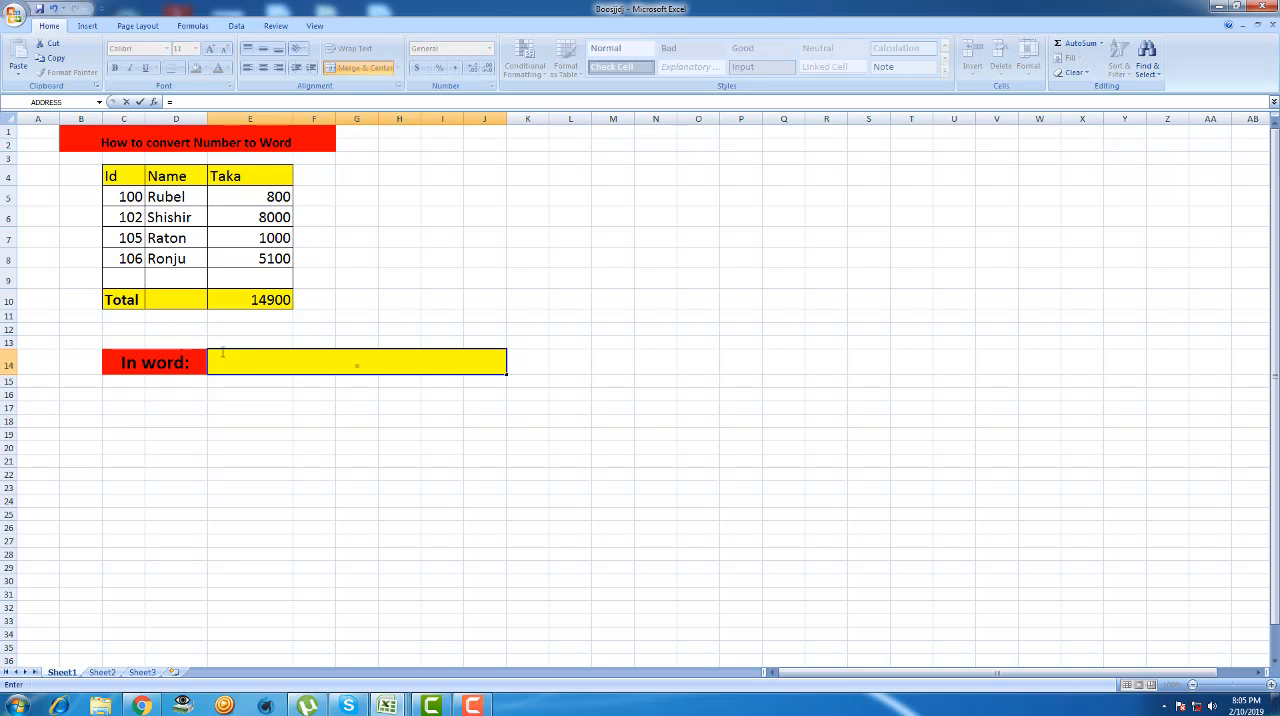
pyautogui.write('spe')
pyautogui.doubleClick(377, 385)
pyautogui.click(278, 298)
pyautogui.write(')')
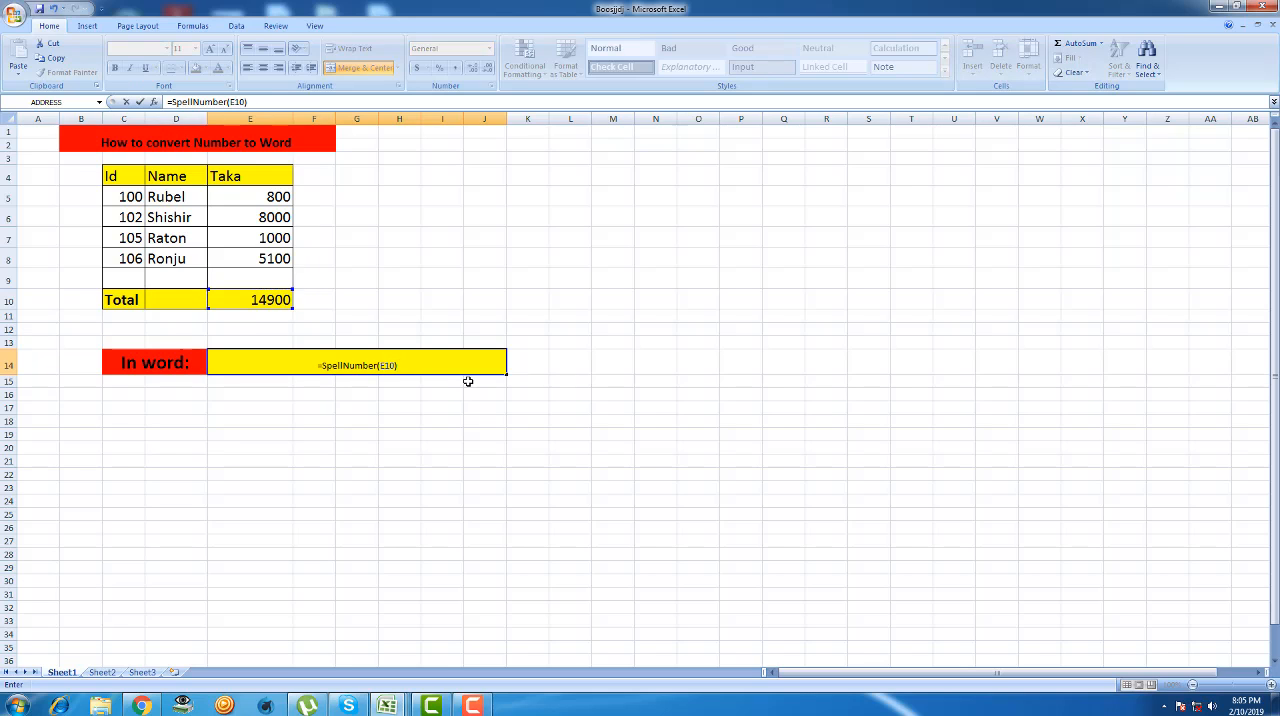
pyautogui.press('Return')
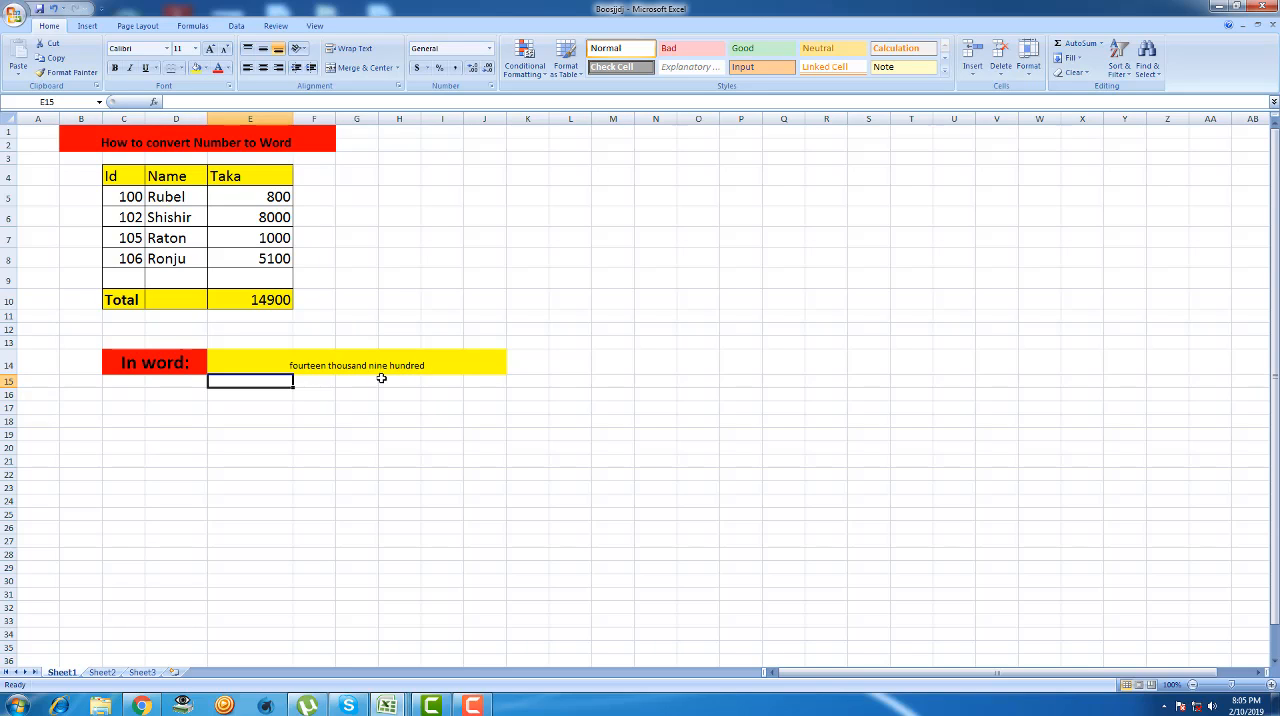
pyautogui.click(357, 406)
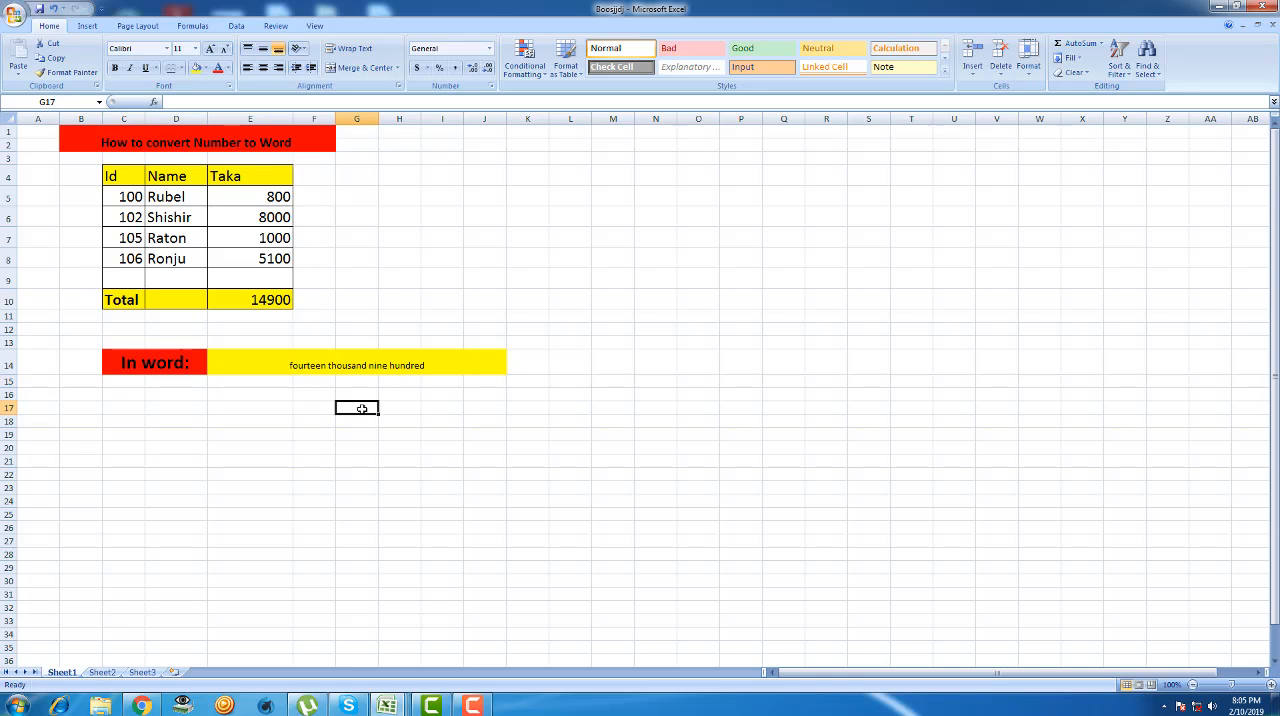
pyautogui.doubleClick(296, 368)
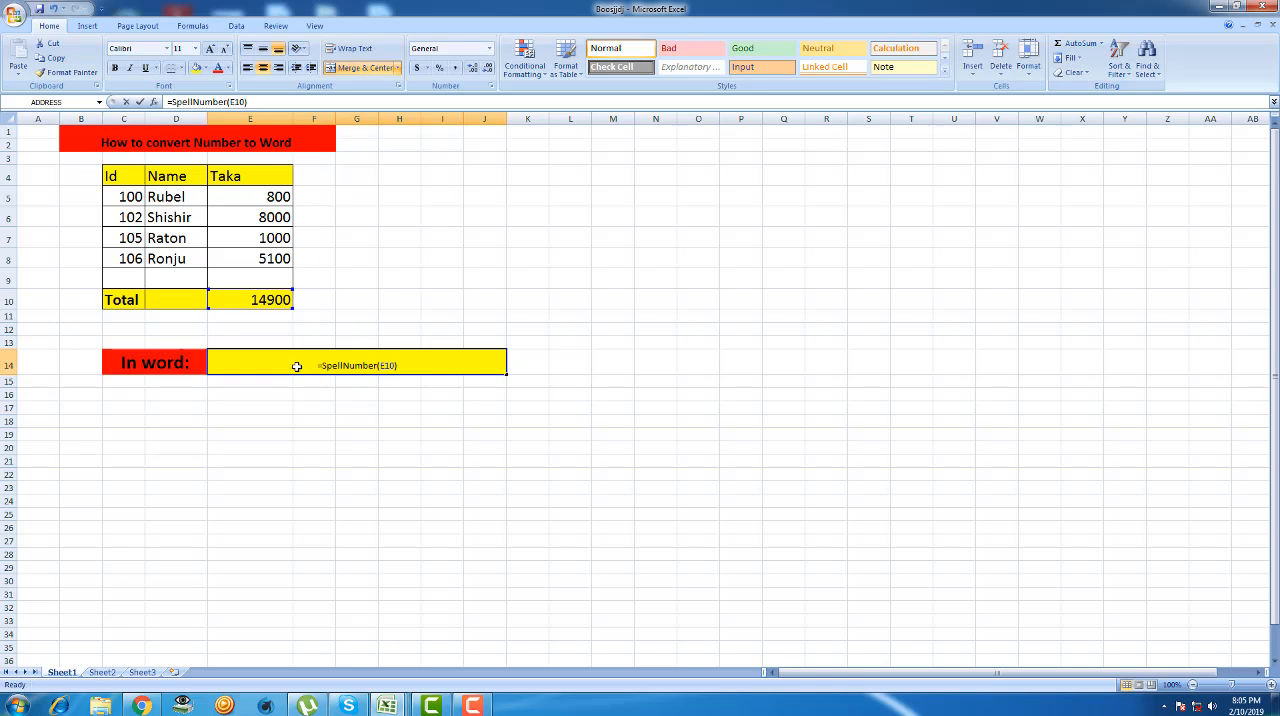
pyautogui.click(352, 469)
pyautogui.click(403, 277)
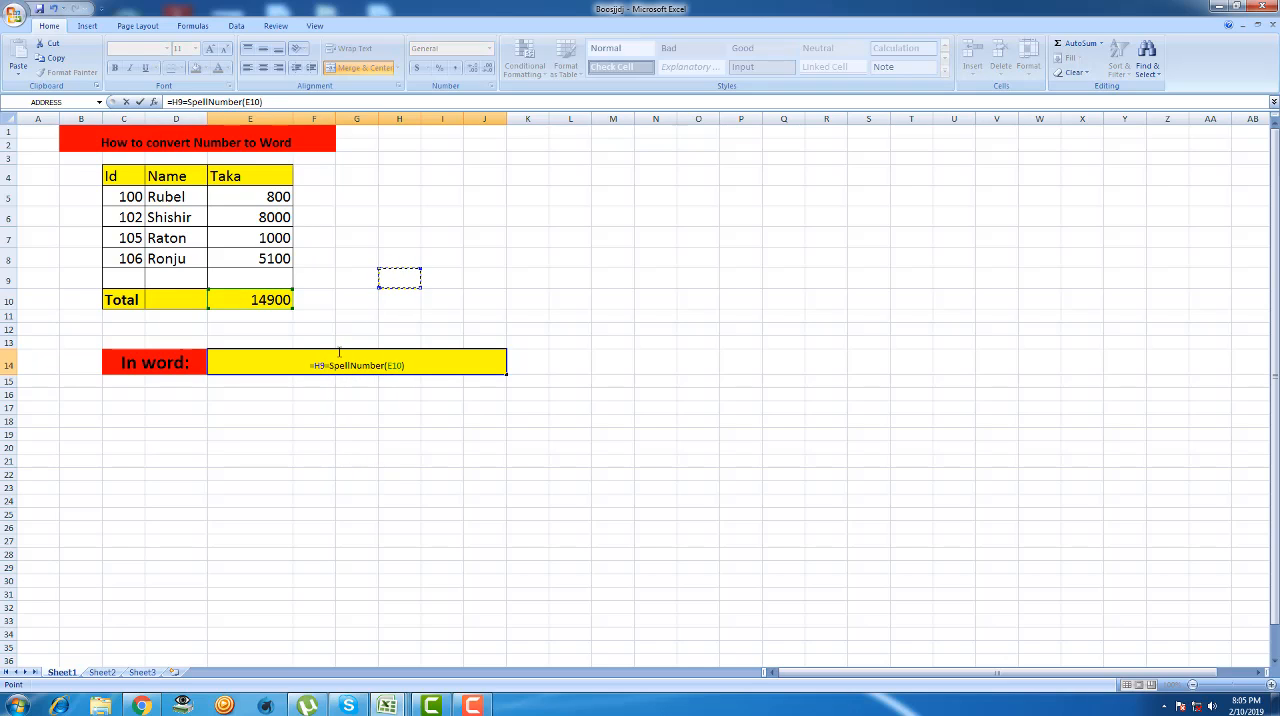
pyautogui.press('BackSpace')
pyautogui.press('BackSpace')
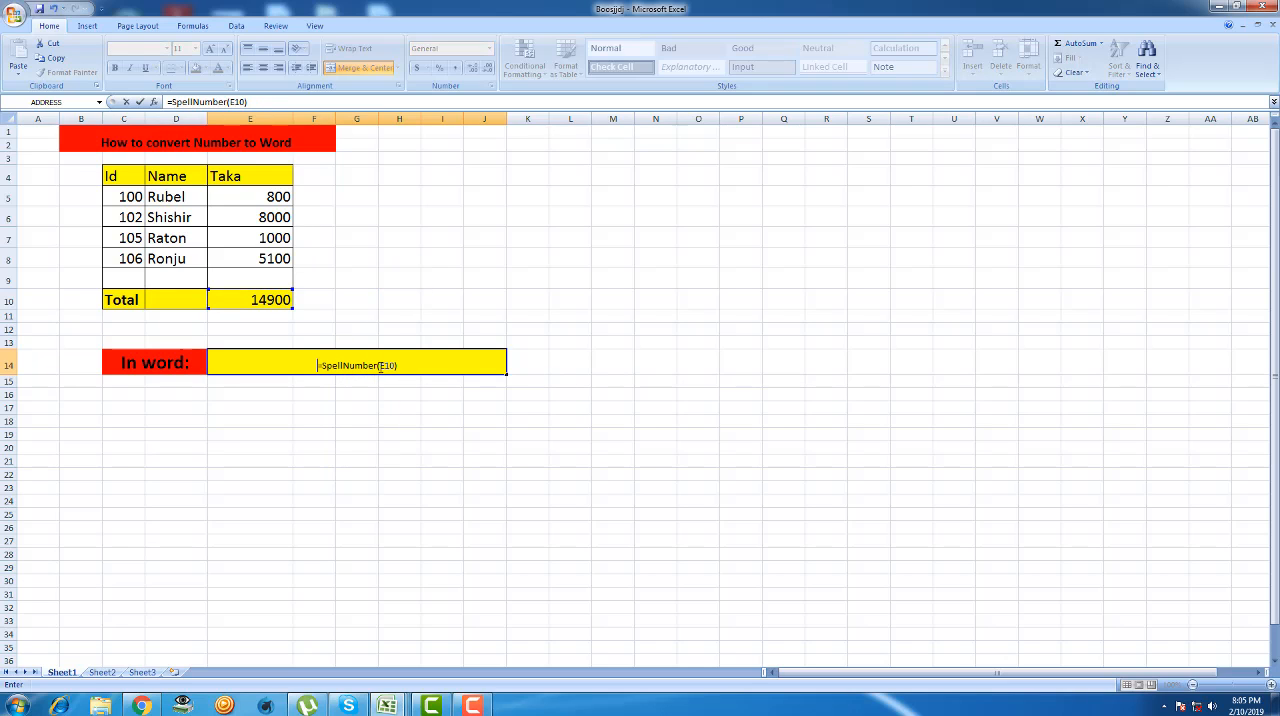
pyautogui.click(410, 371)
pyautogui.press('Return')
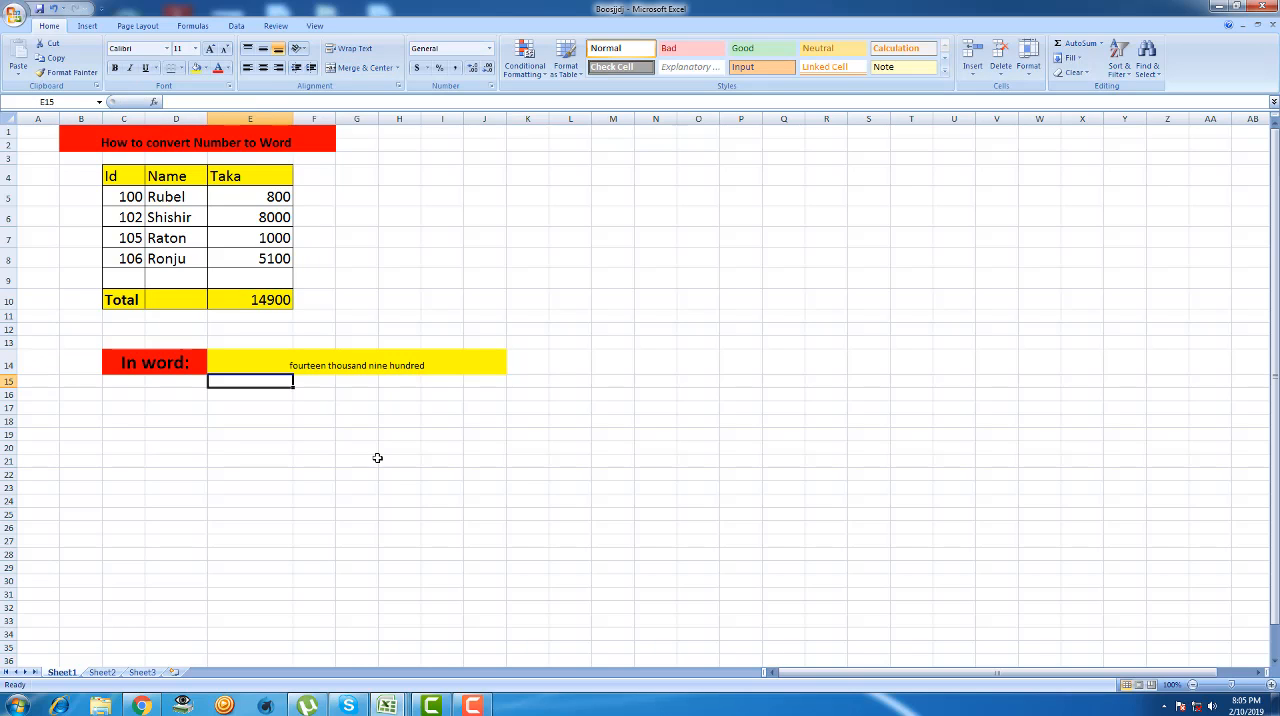
# - Enter the formula =UPPER(SpellNumber(E10)) in cell F15 to spell the Taka total in capitals, accepting the proposed parenthesis correction
pyautogui.click(312, 380)
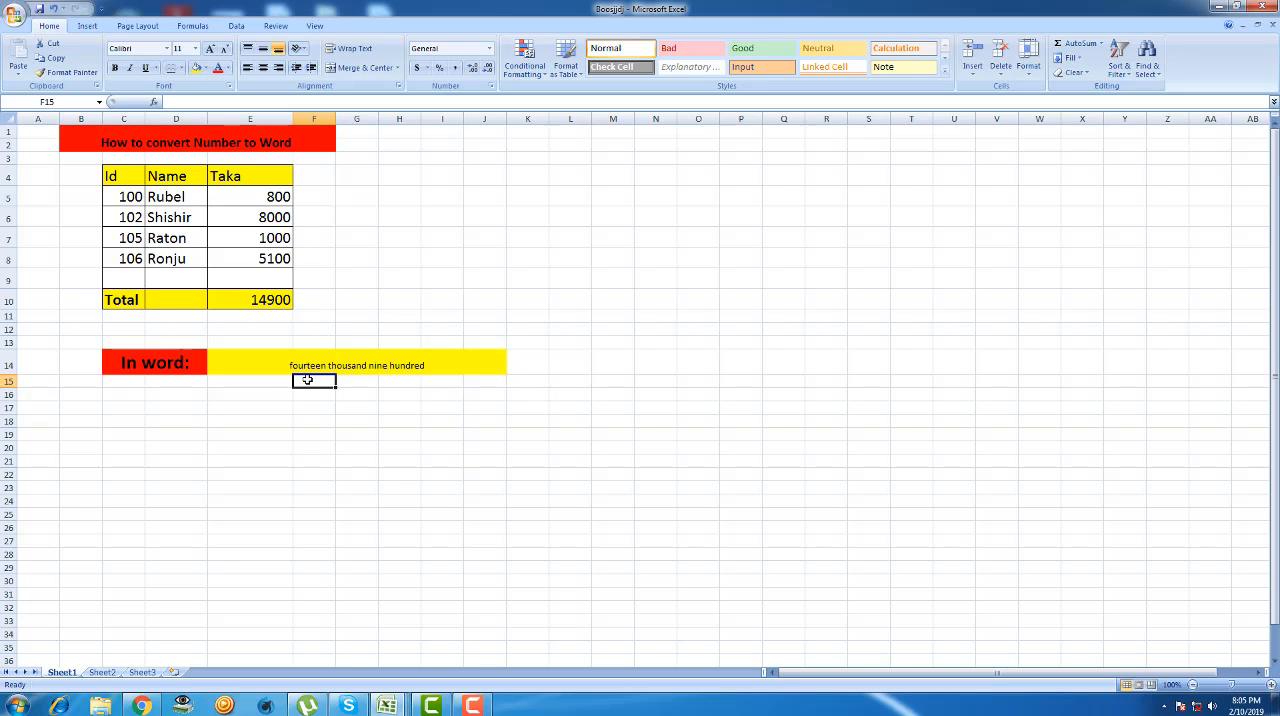
pyautogui.doubleClick(308, 380)
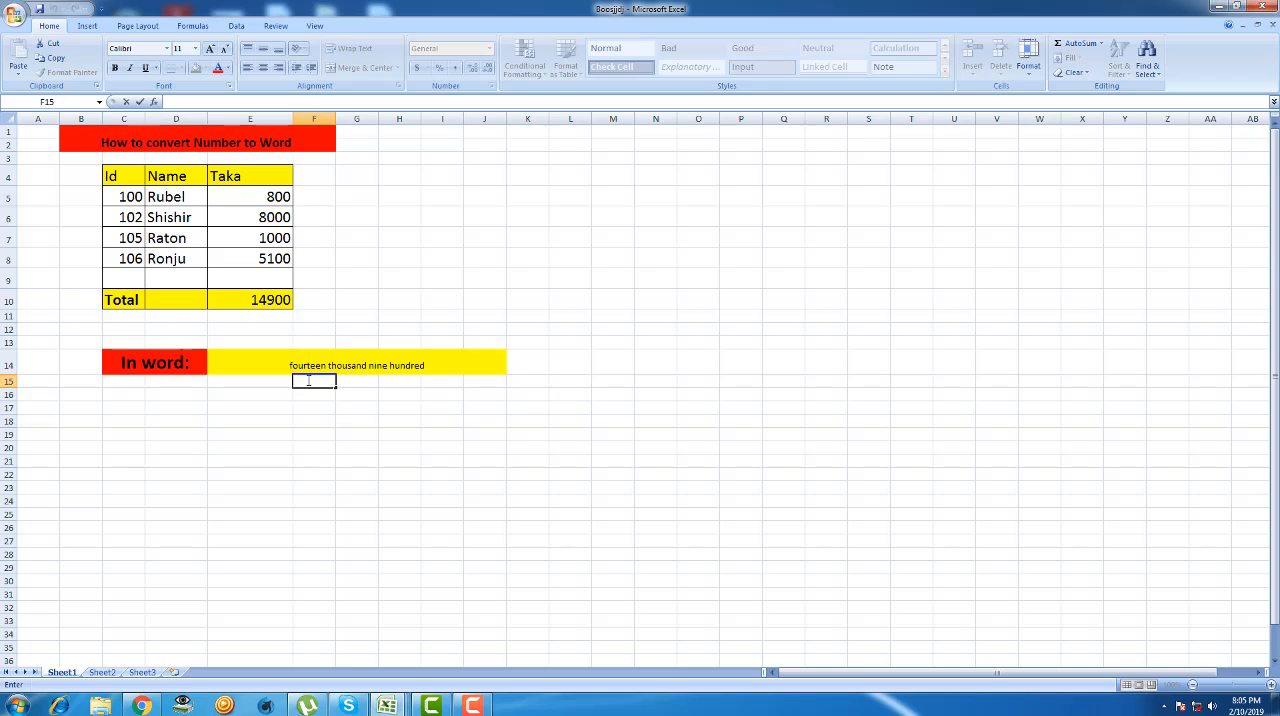
pyautogui.write('=')
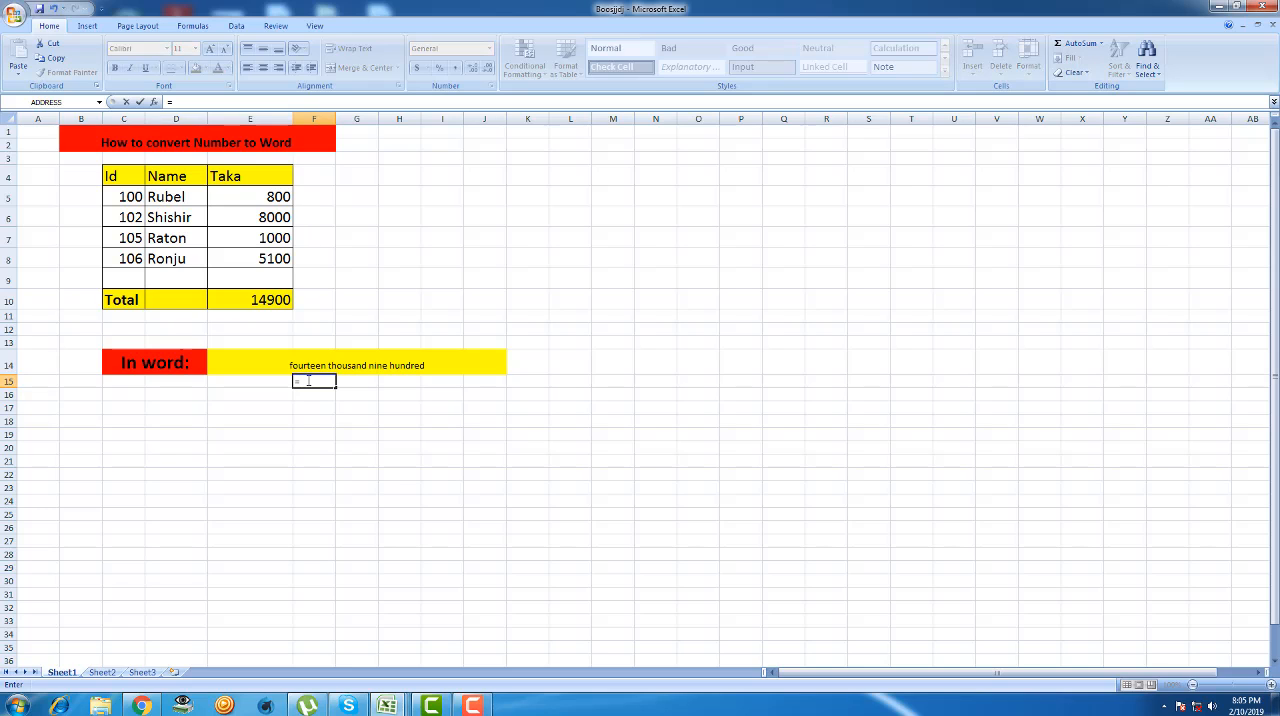
pyautogui.write('u')
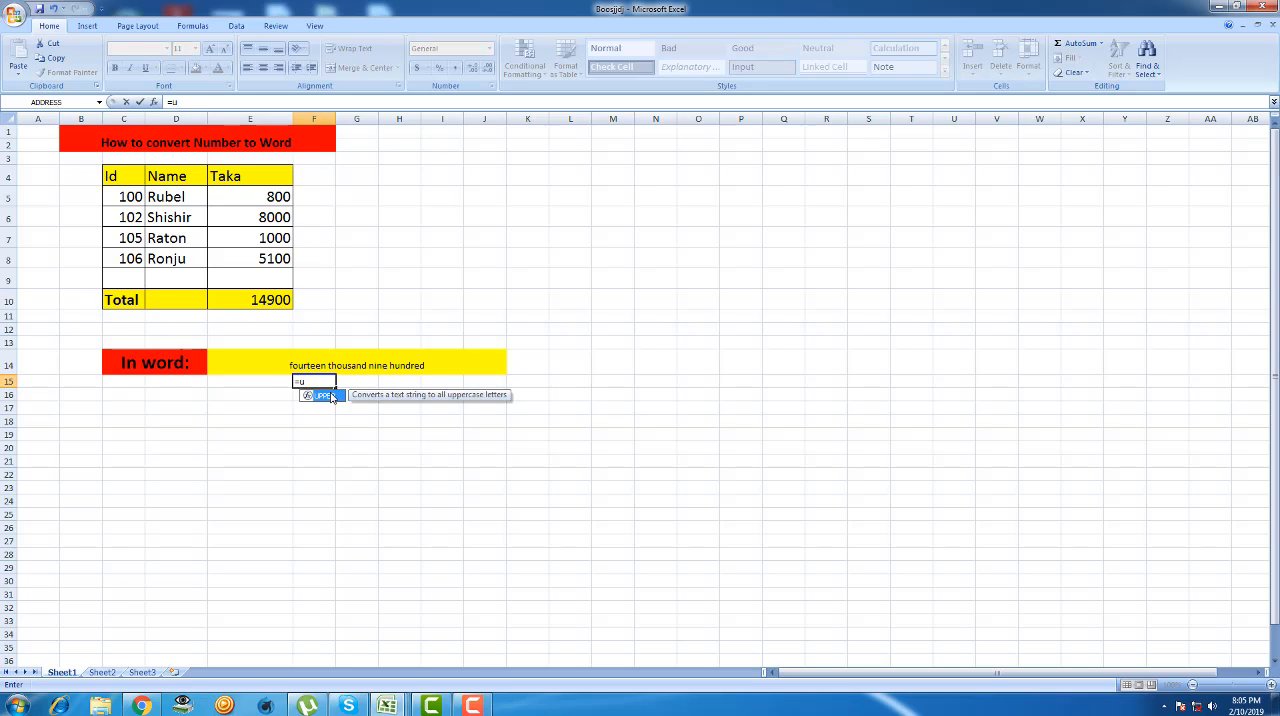
pyautogui.doubleClick(331, 397)
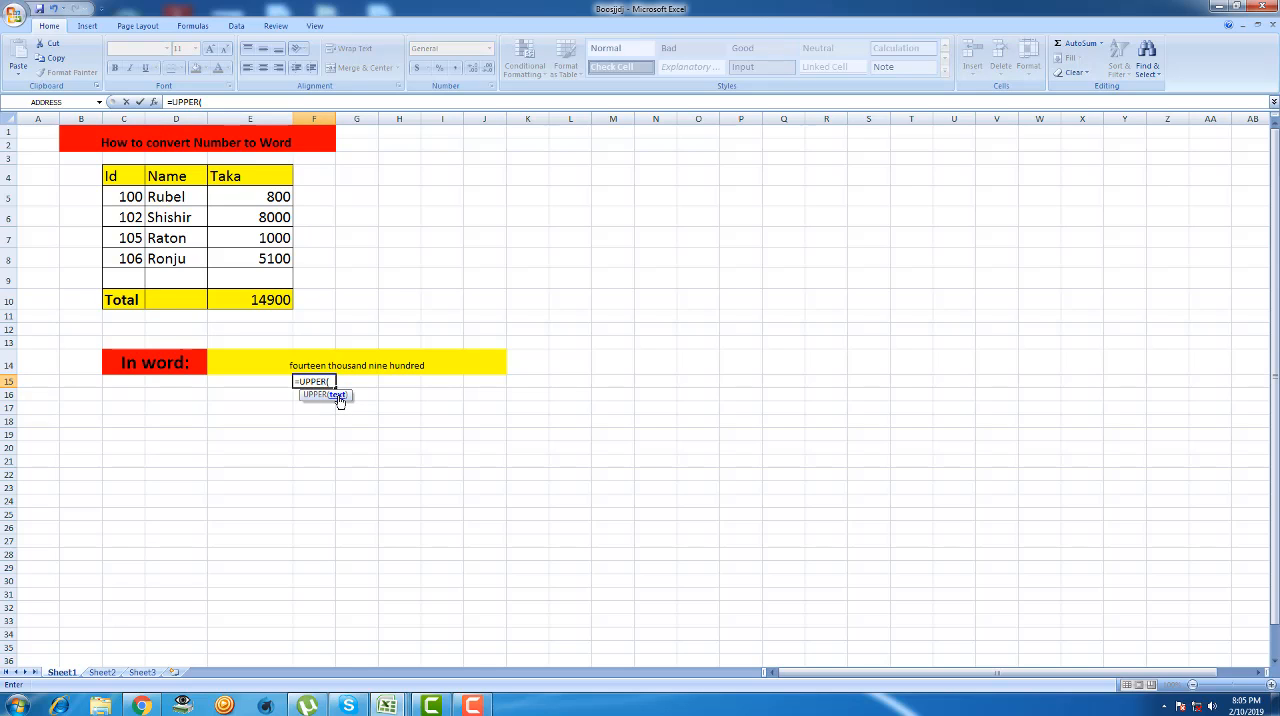
pyautogui.write('spe')
pyautogui.doubleClick(361, 406)
pyautogui.click(267, 304)
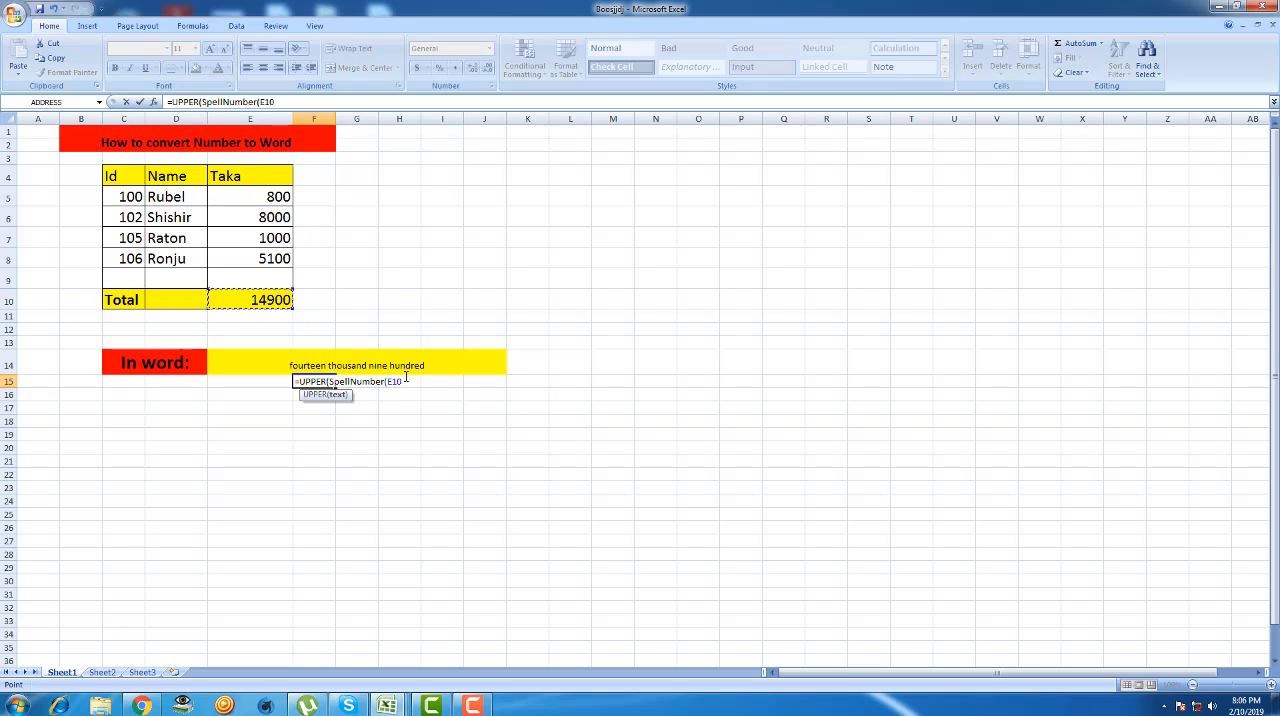
pyautogui.write(')')
pyautogui.press('Return')
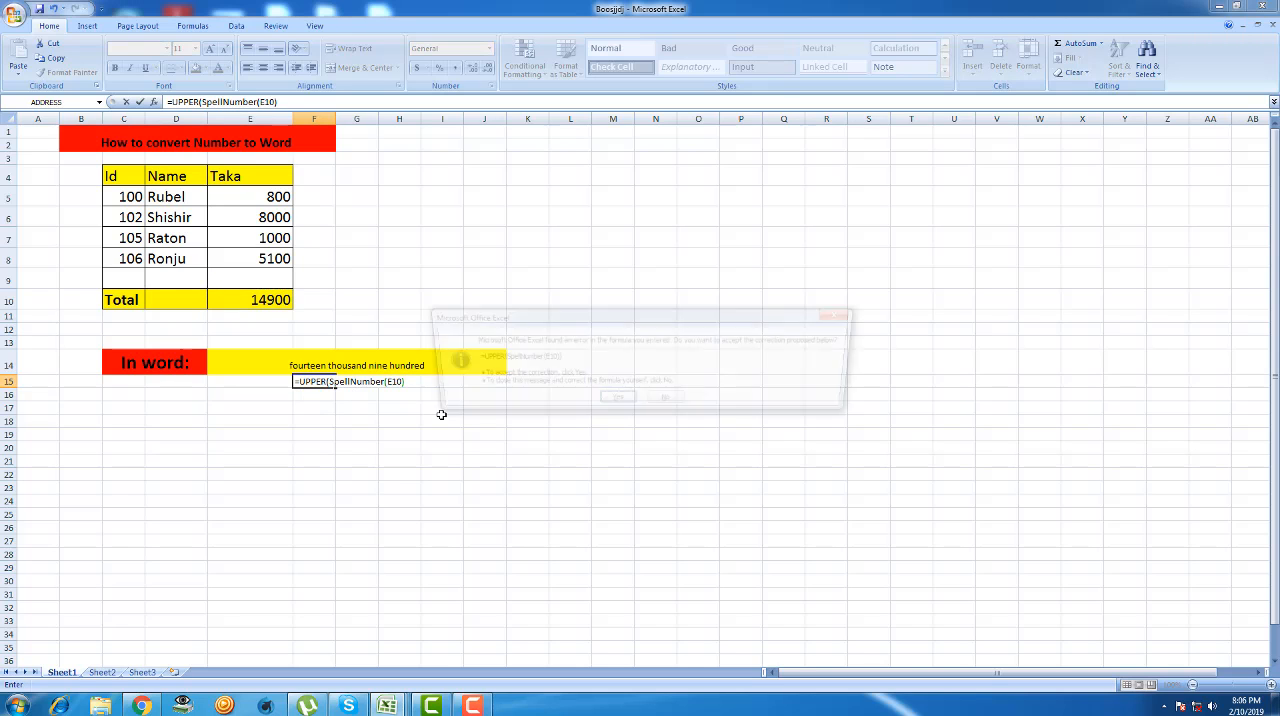
pyautogui.click(616, 402)
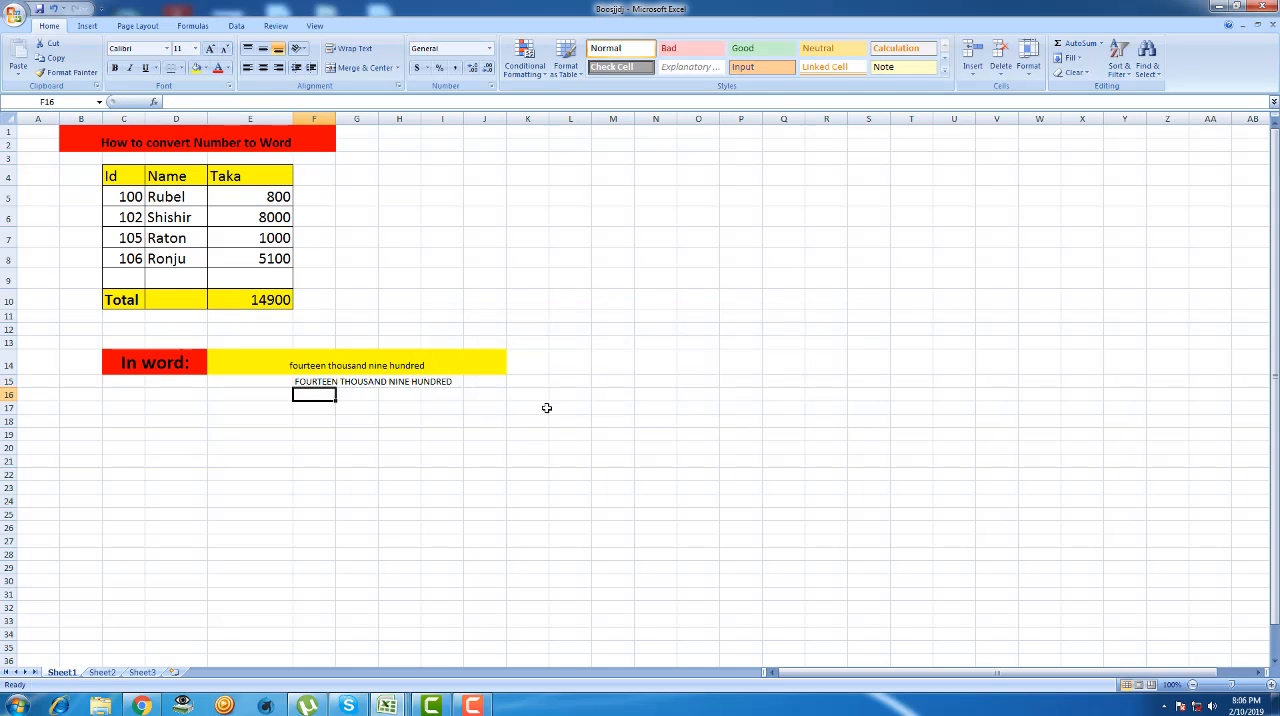
# - Fill the cells F15 to I15, which hold the uppercase wording of the total, with yellow
pyautogui.moveTo(300, 391); pyautogui.dragTo(302, 381)
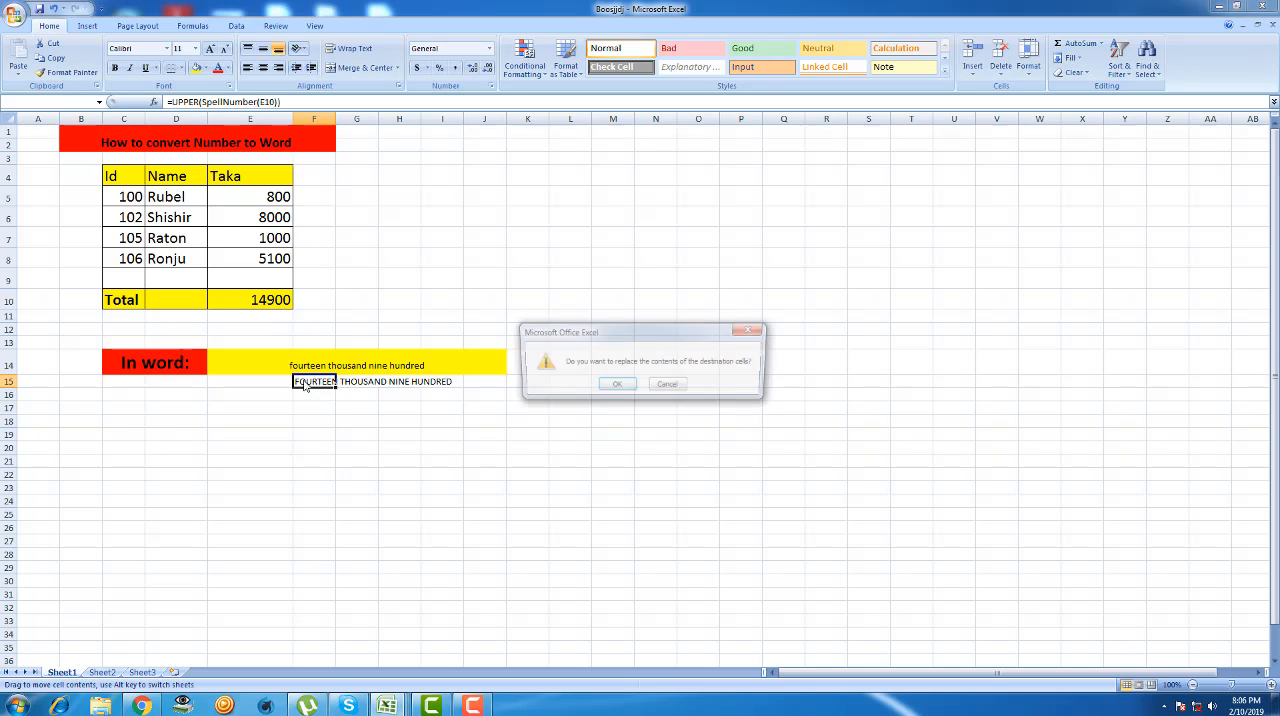
pyautogui.click(753, 330)
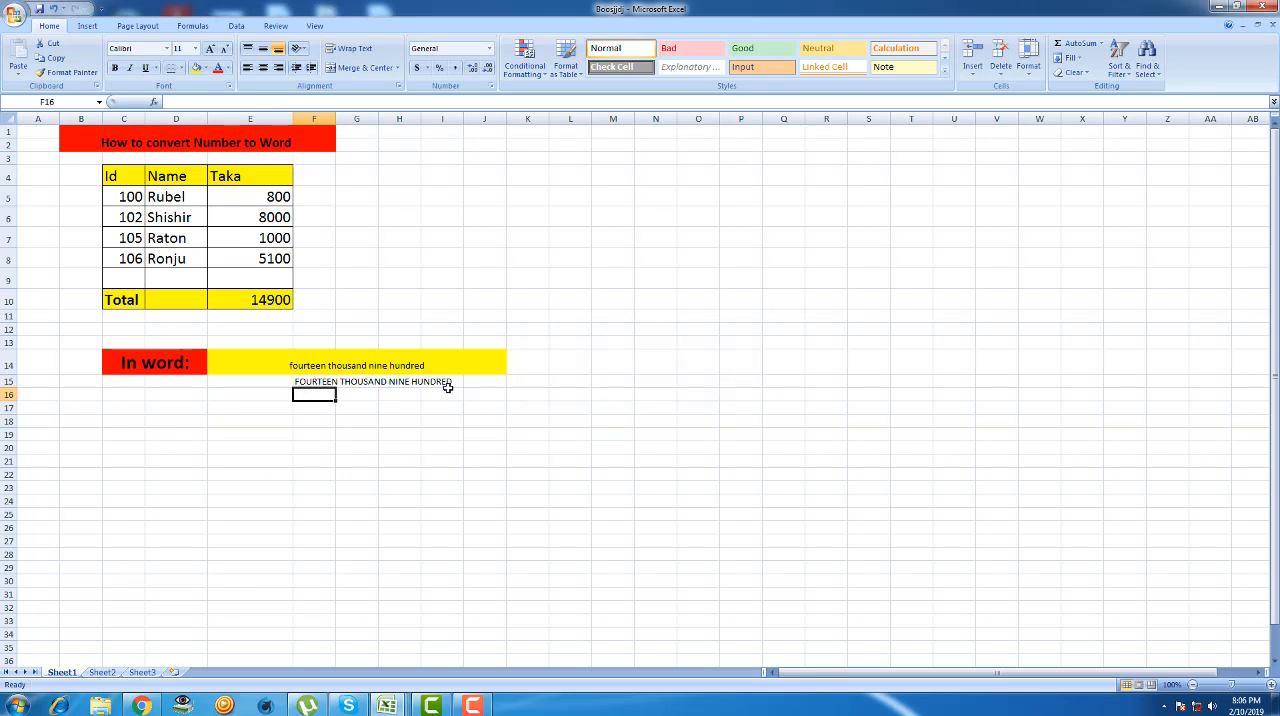
pyautogui.moveTo(446, 381); pyautogui.dragTo(305, 382)
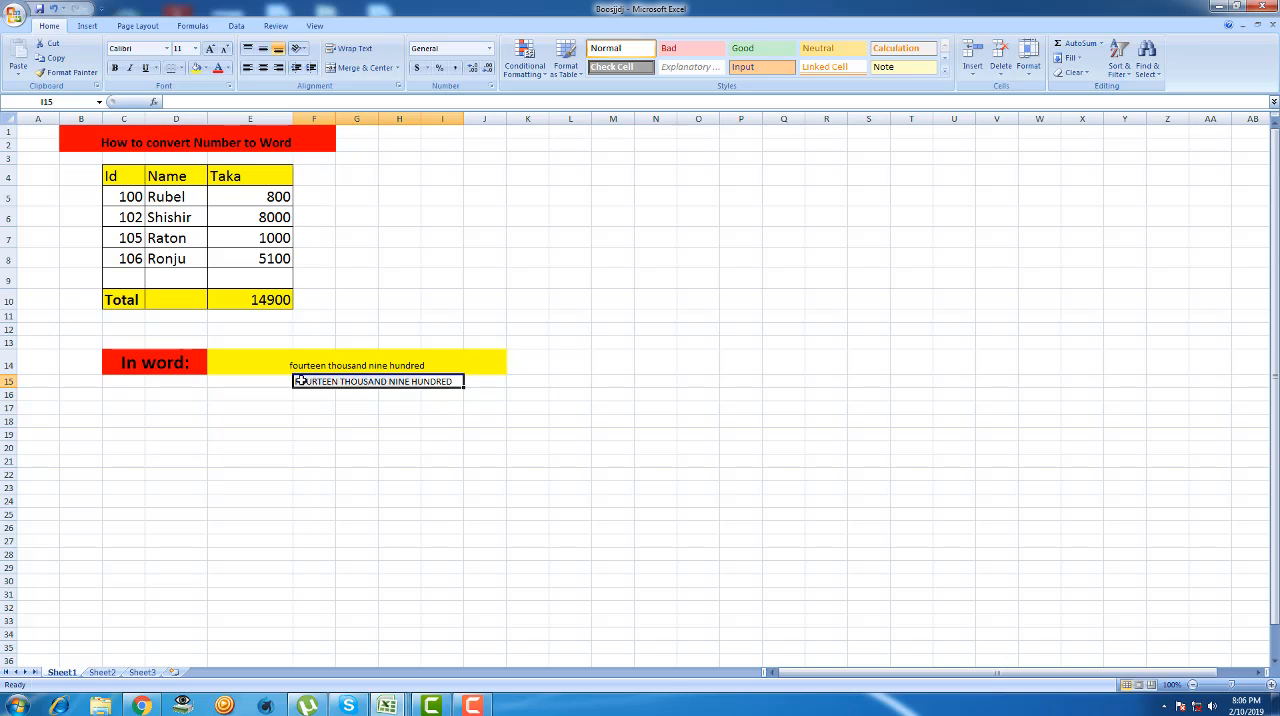
pyautogui.click(198, 68)
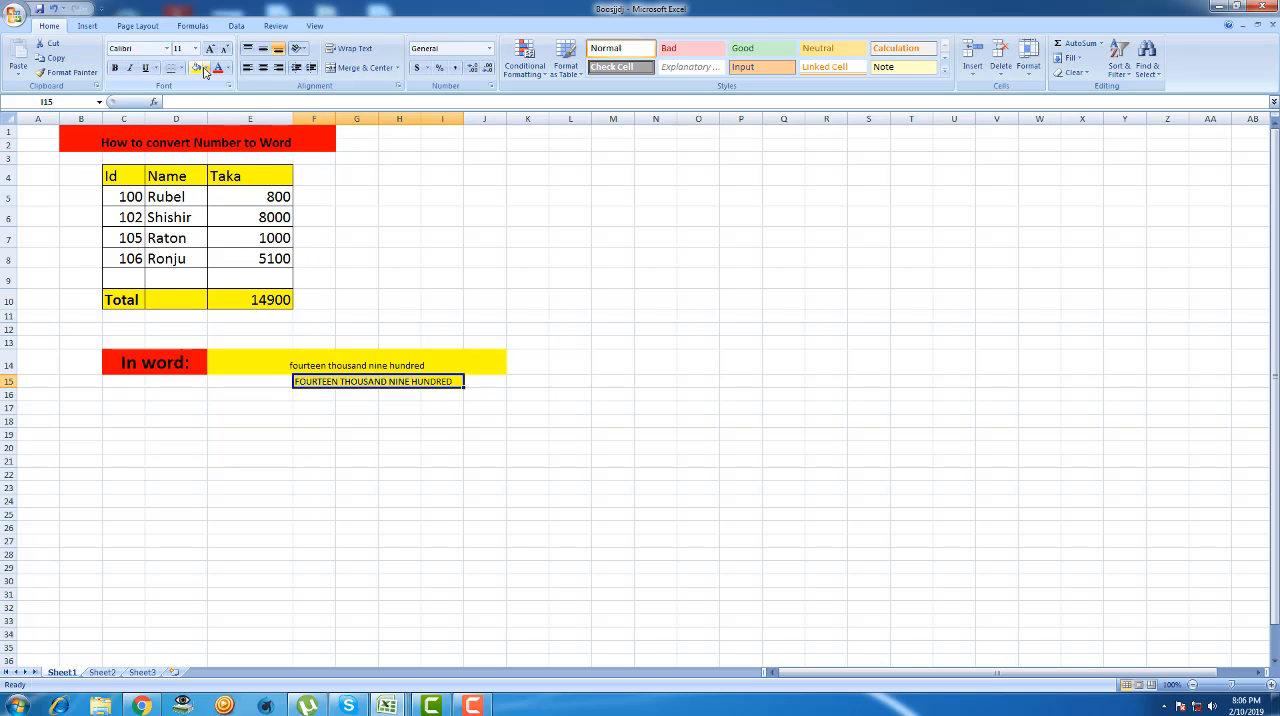
pyautogui.click(205, 68)
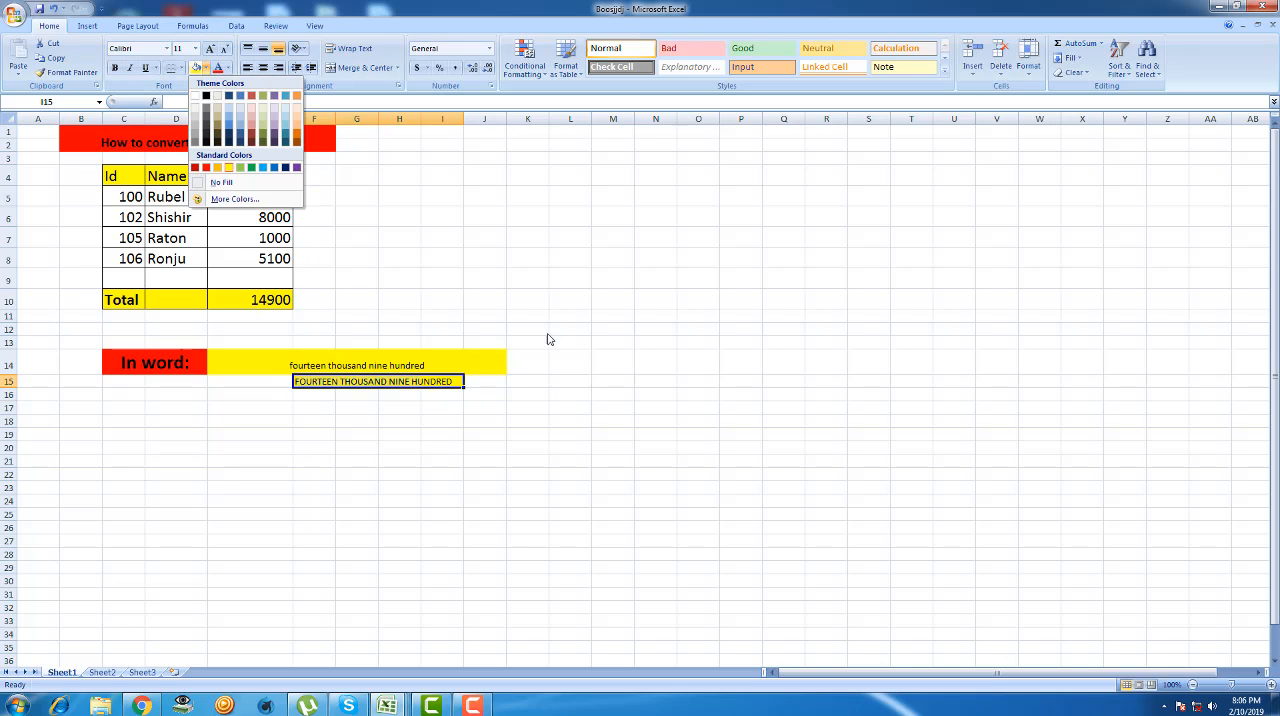
pyautogui.click(519, 415)
pyautogui.click(313, 447)
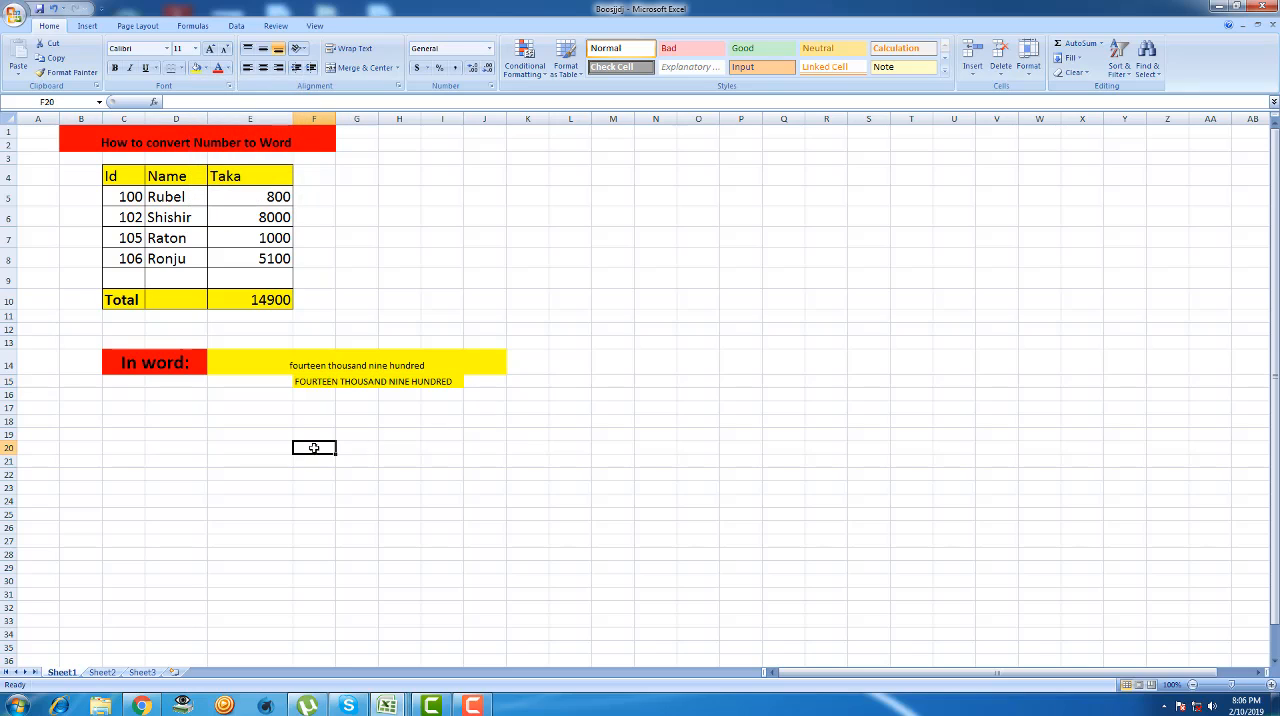
pyautogui.click(310, 381)
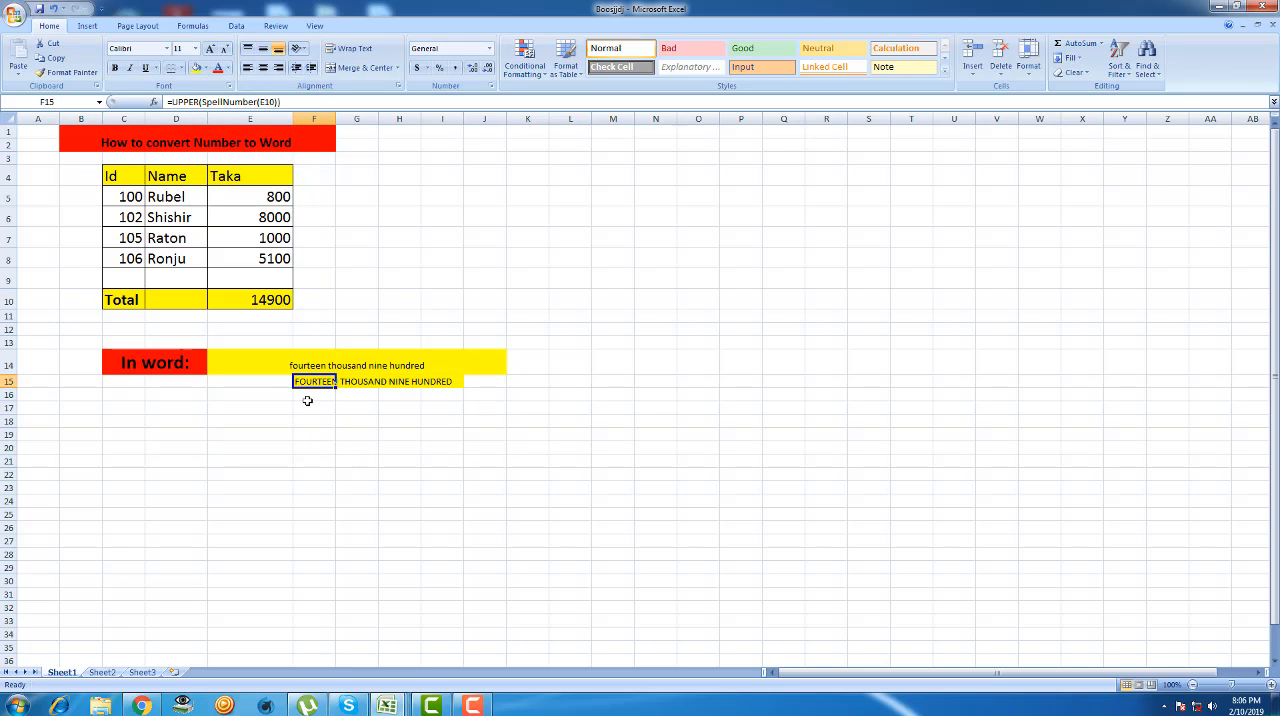
pyautogui.click(424, 445)
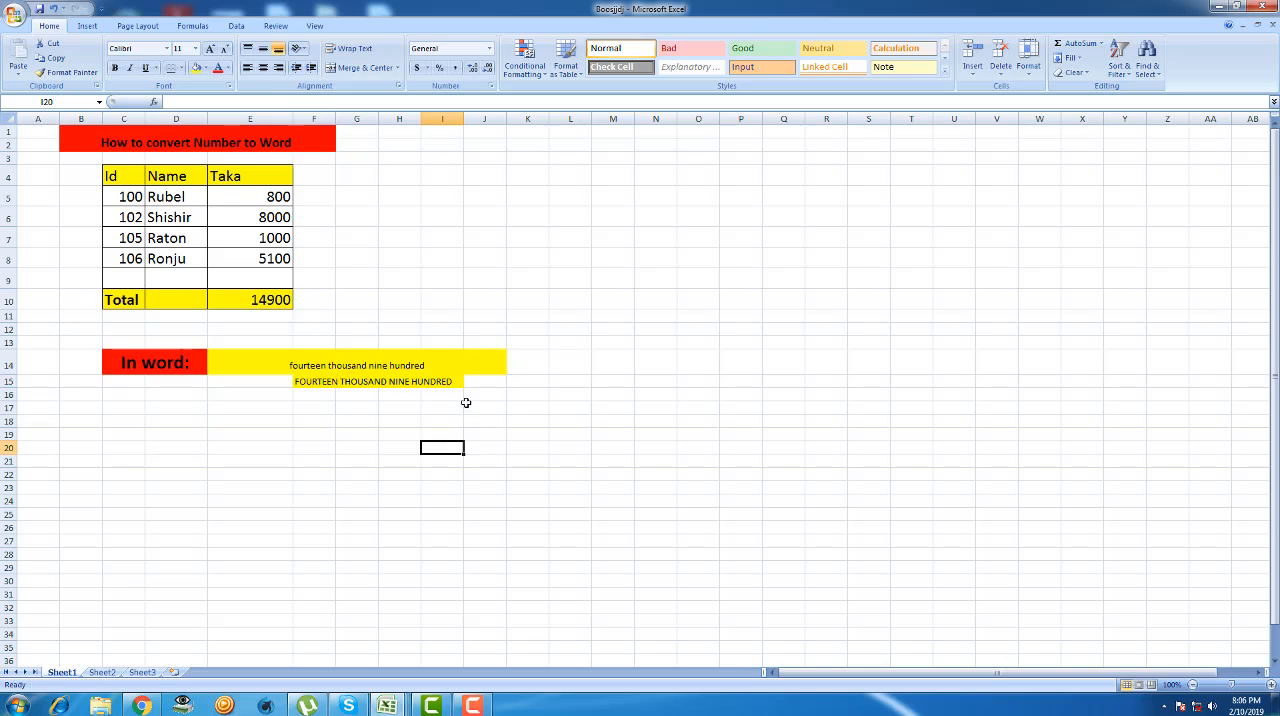
pyautogui.click(449, 372)
pyautogui.click(432, 393)
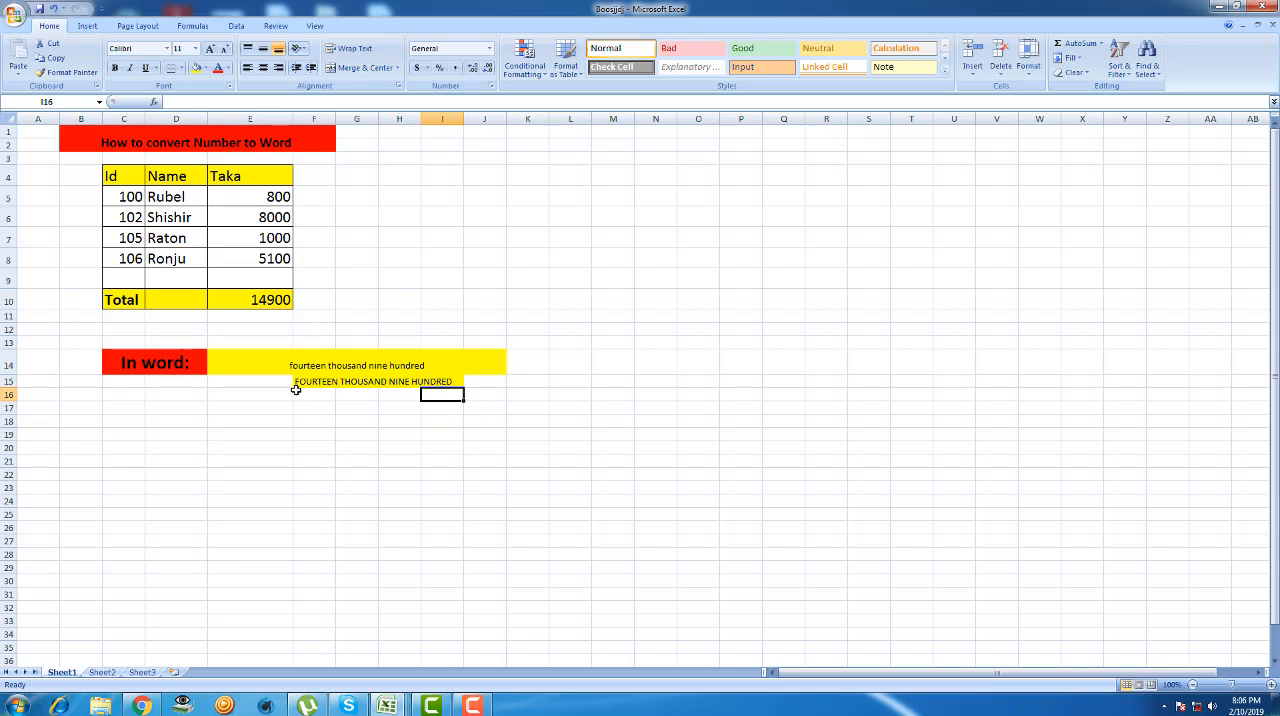
# - Enter the formula =PROPER(SpellNumber(E10)) in cell F17 to spell the Taka total with capitalised words, accepting the proposed parenthesis correction
pyautogui.click(298, 412)
pyautogui.doubleClick(303, 411)
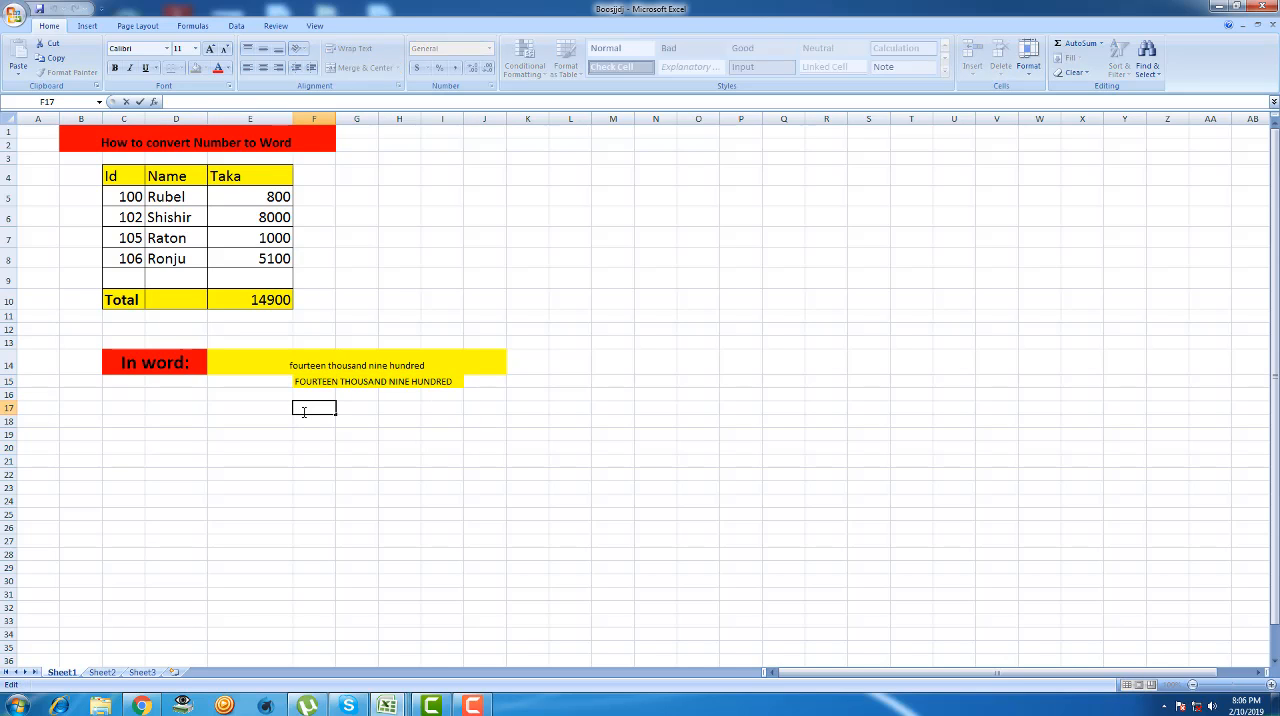
pyautogui.write('=')
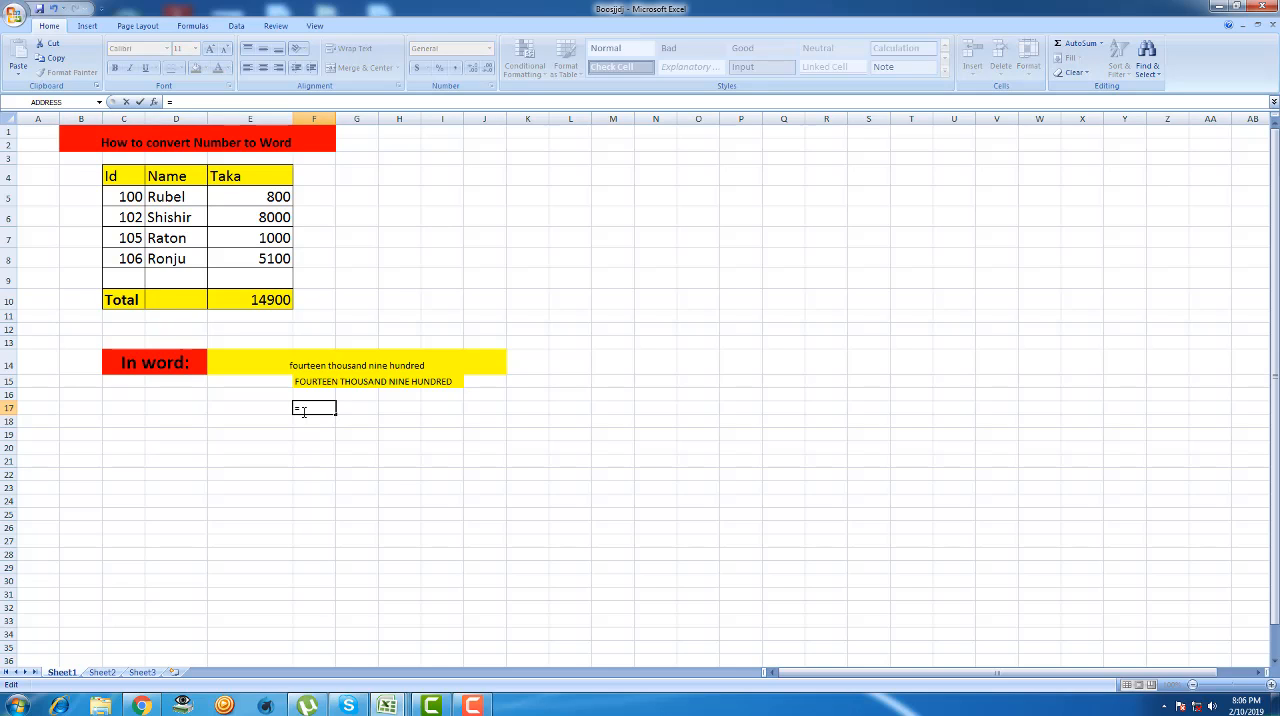
pyautogui.write('pro')
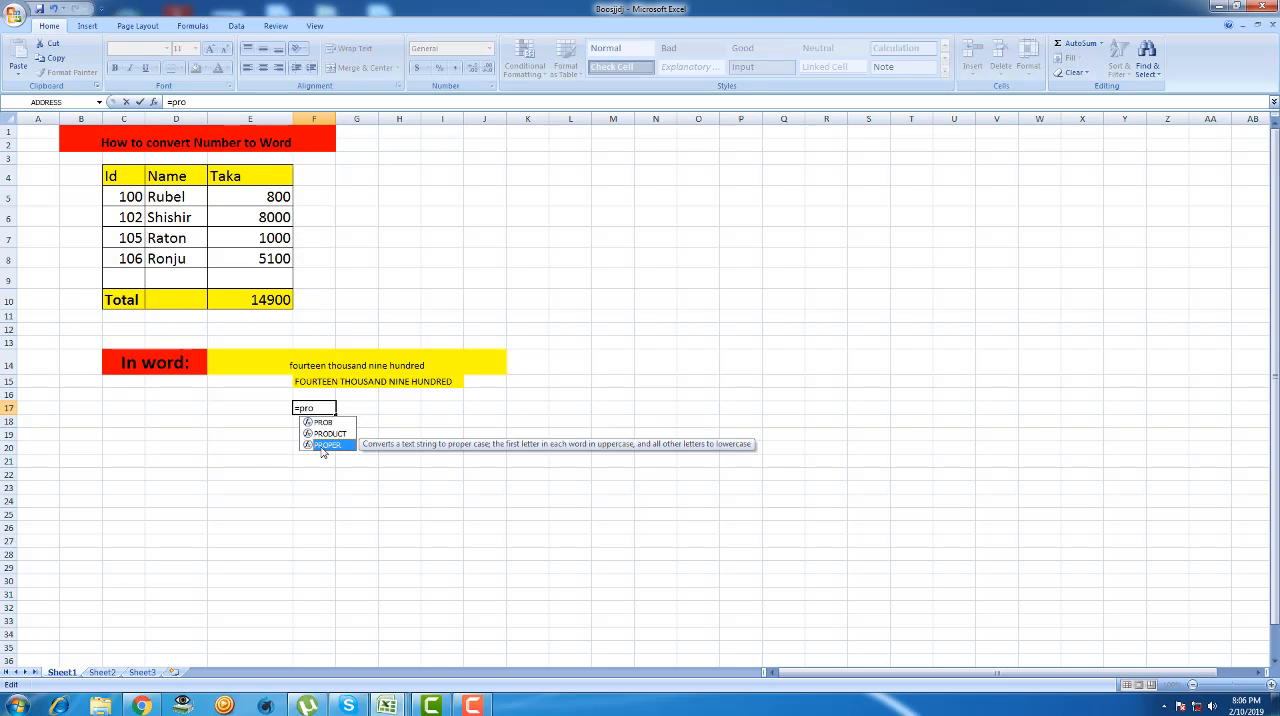
pyautogui.doubleClick(322, 446)
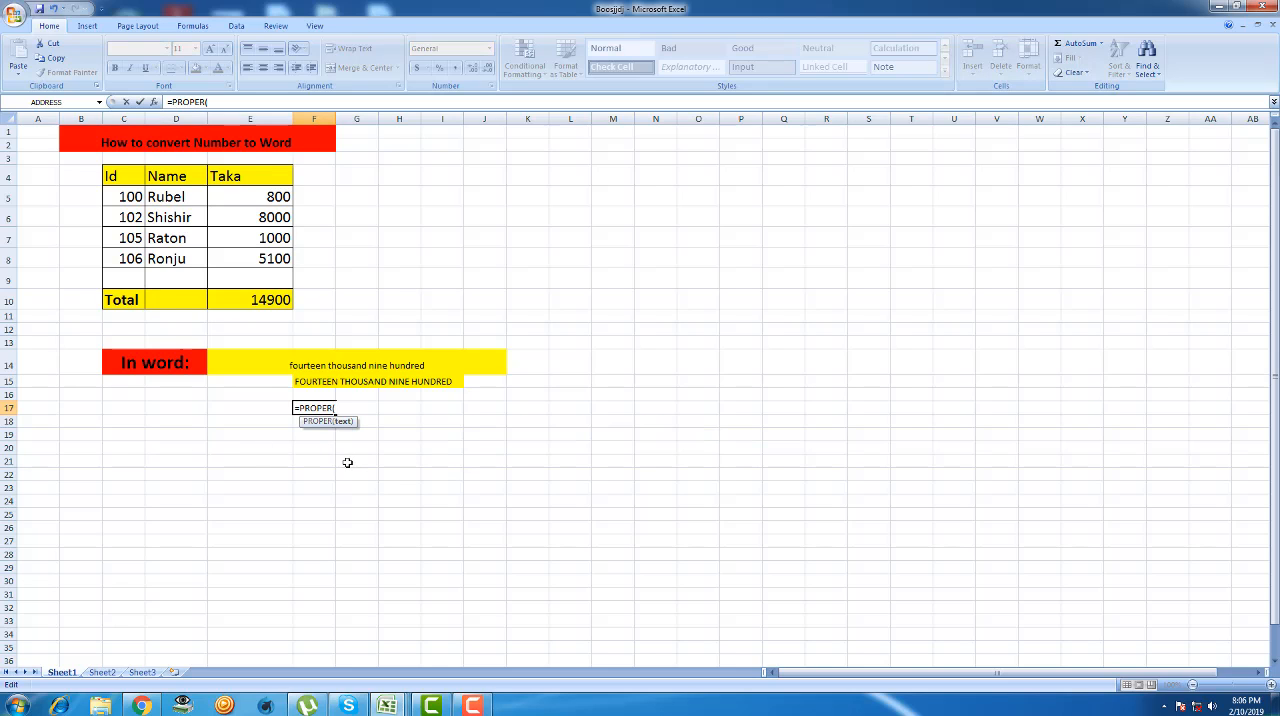
pyautogui.write('spell')
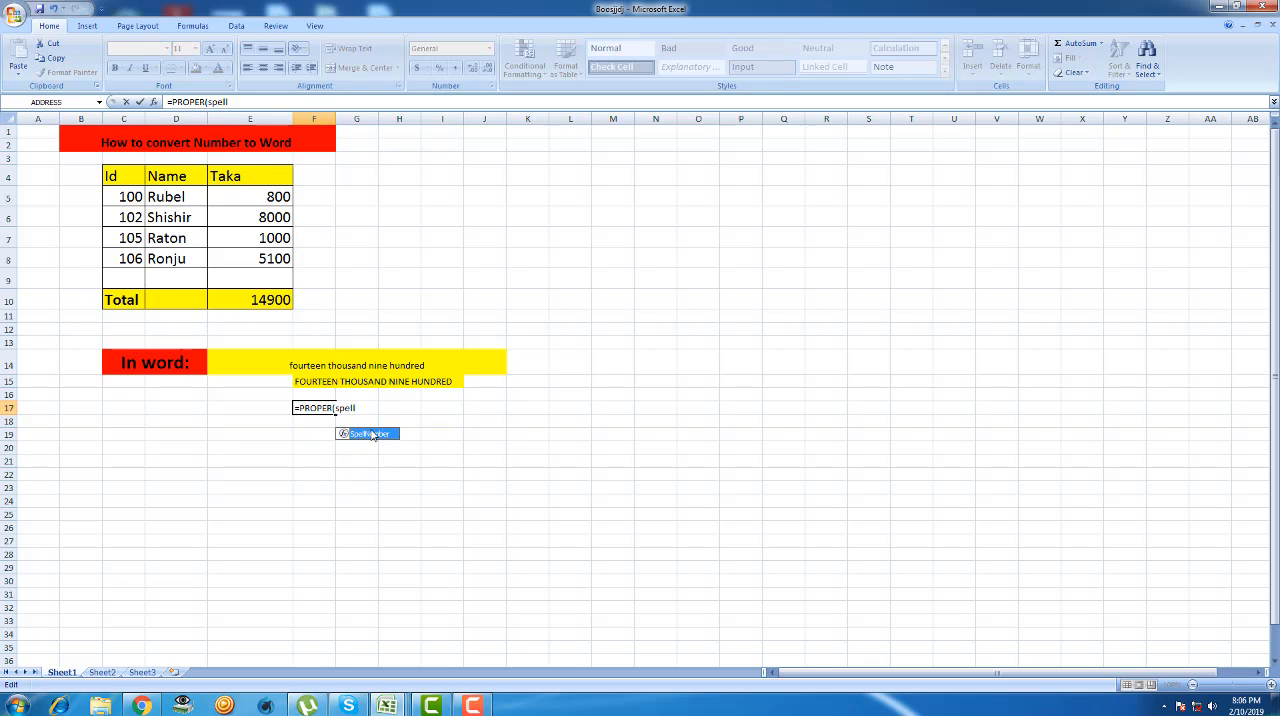
pyautogui.doubleClick(372, 434)
pyautogui.click(254, 304)
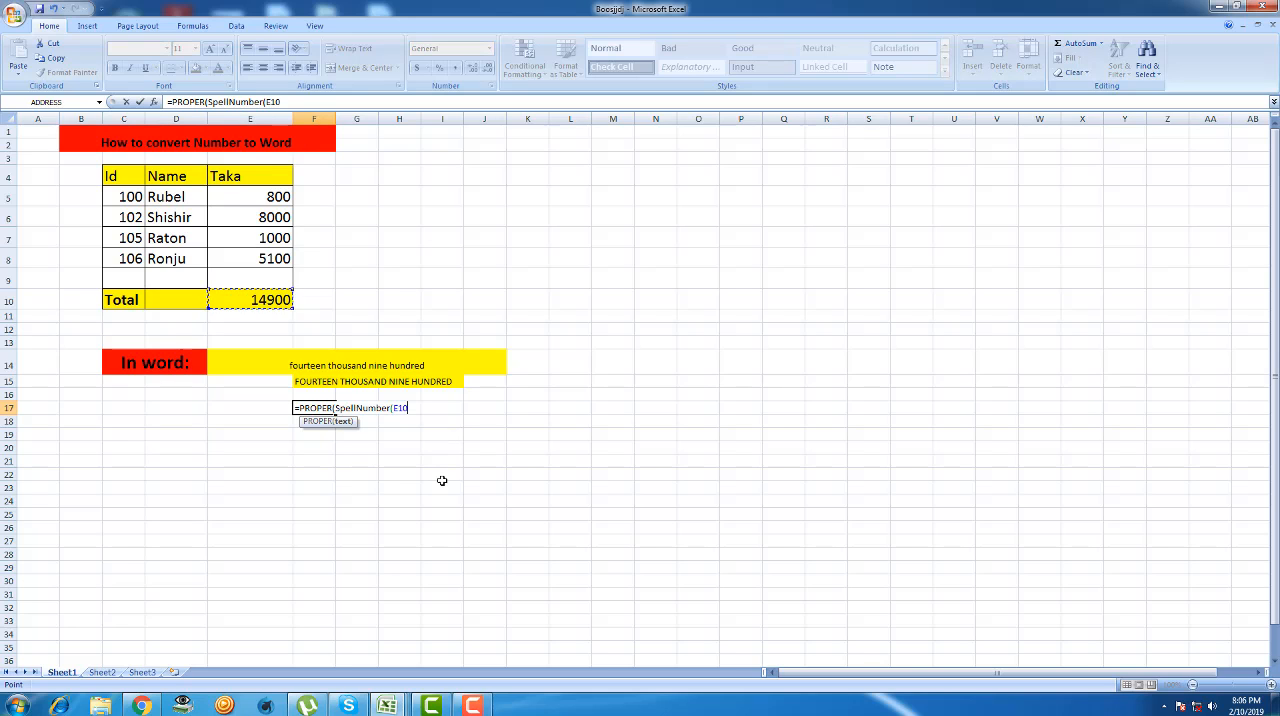
pyautogui.write(')')
pyautogui.press('Return')
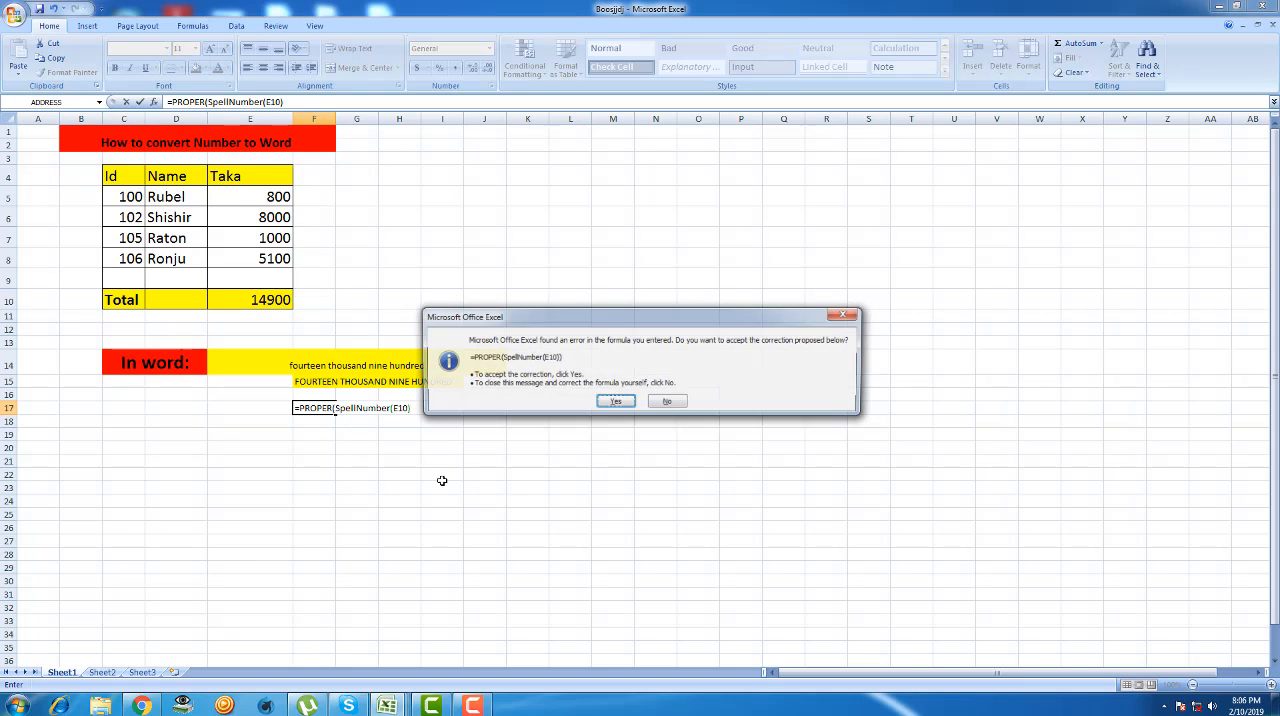
pyautogui.click(617, 404)
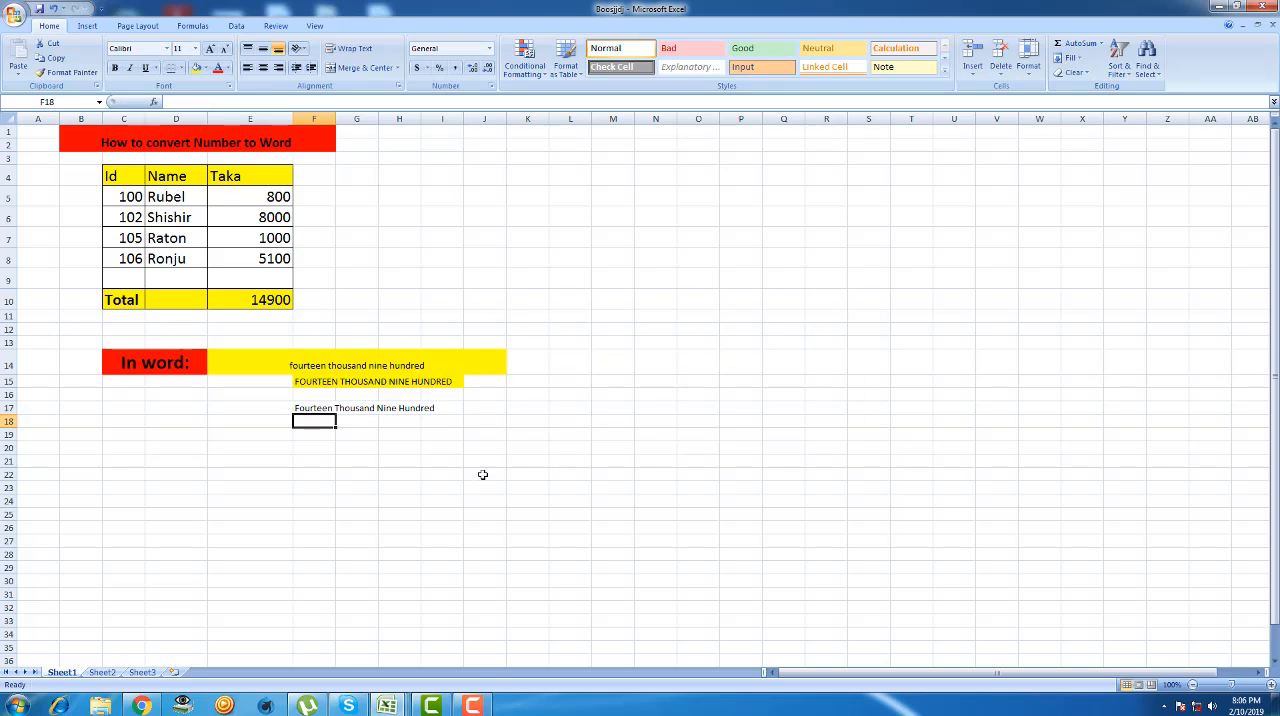
# - Set the font size of cells F17 to I17, which hold the capitalised wording of the total, to 26
pyautogui.click(308, 410)
pyautogui.moveTo(349, 407); pyautogui.dragTo(449, 412)
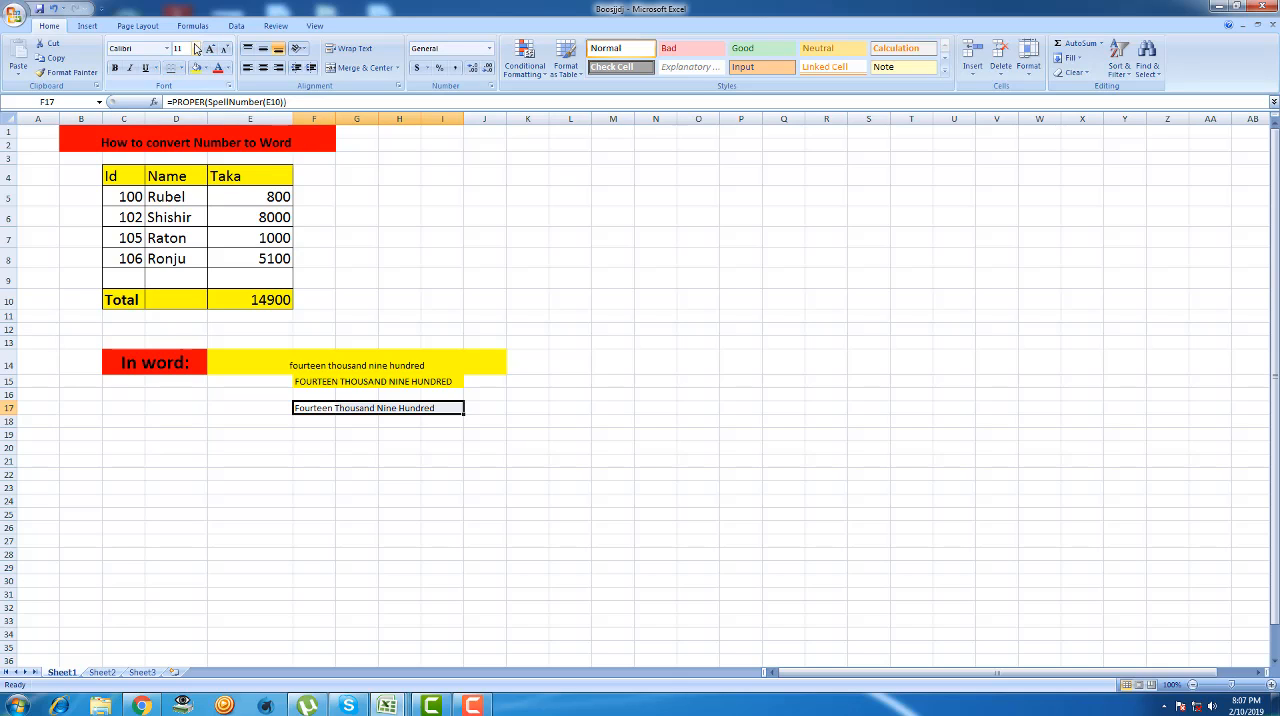
pyautogui.click(196, 49)
pyautogui.click(180, 189)
pyautogui.click(698, 329)
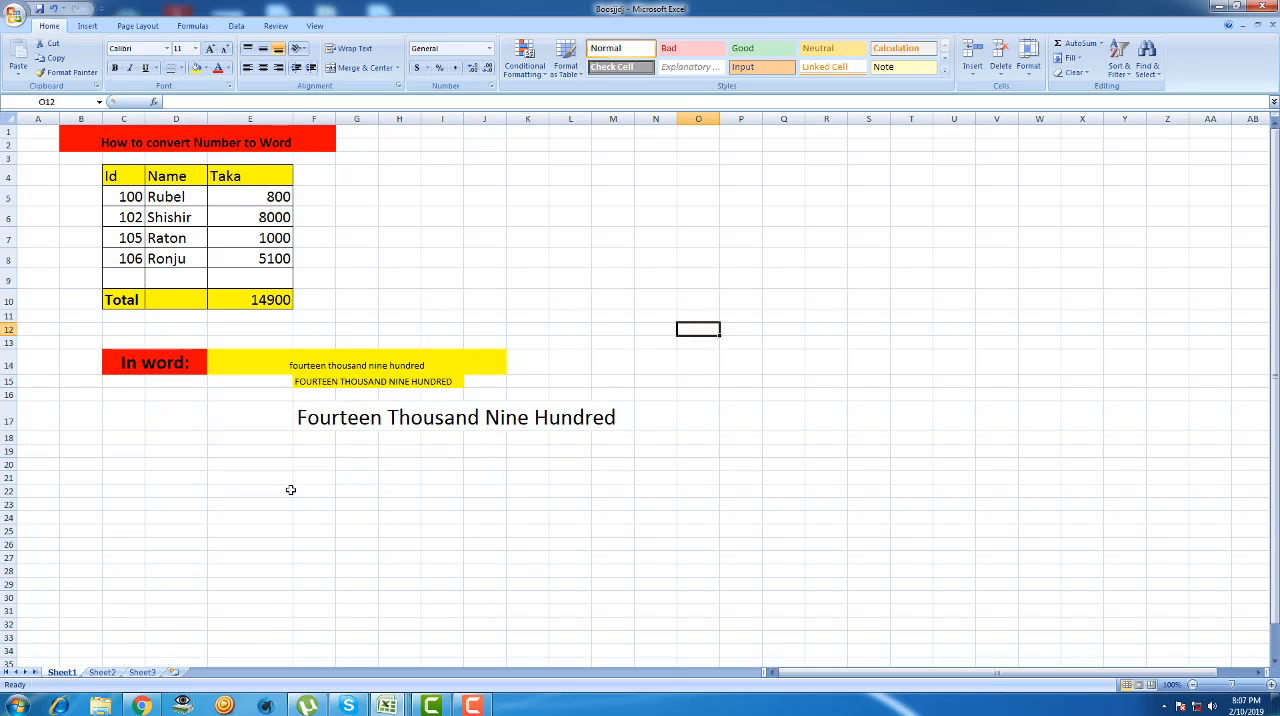
pyautogui.click(302, 426)
pyautogui.doubleClick(412, 423)
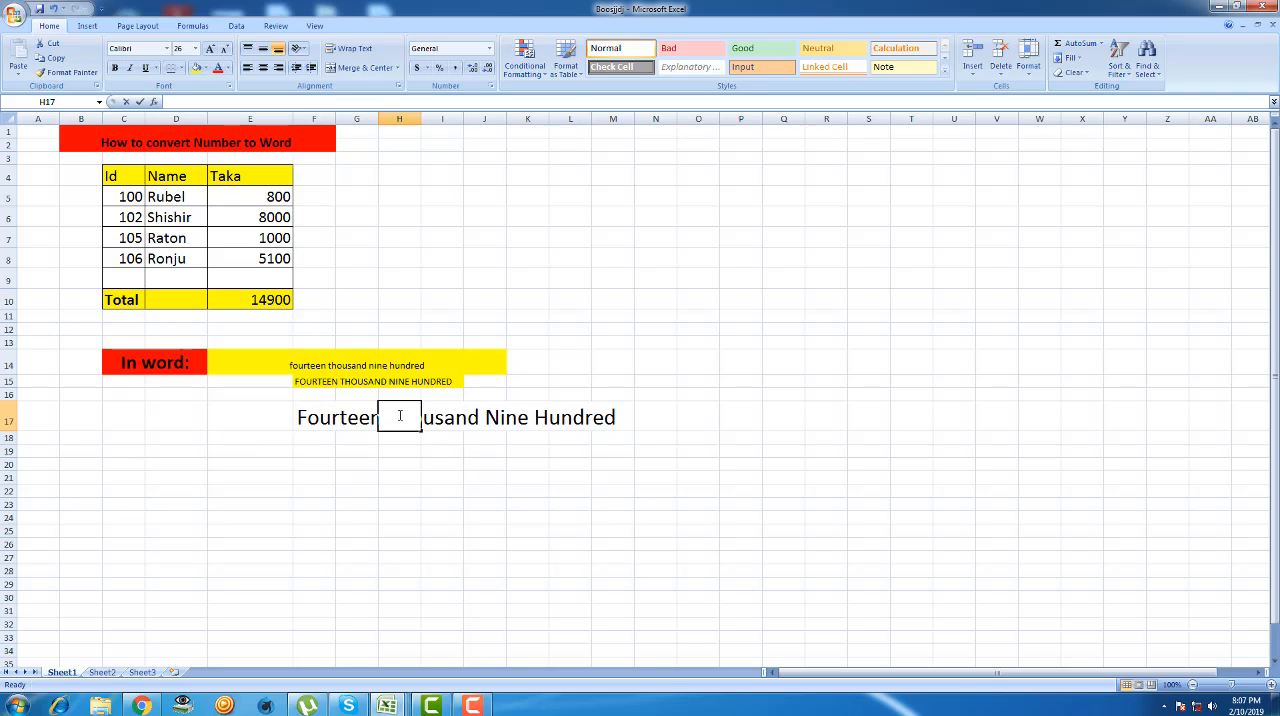
pyautogui.click(442, 477)
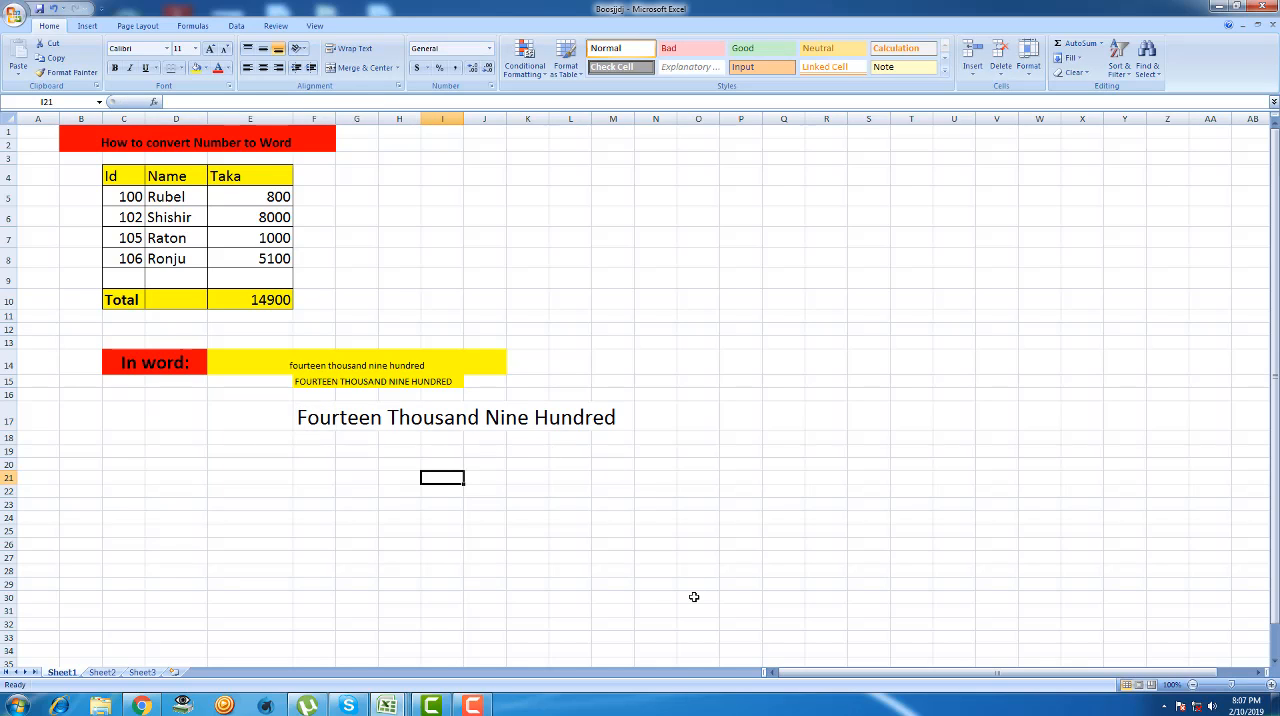
pyautogui.click(582, 506)
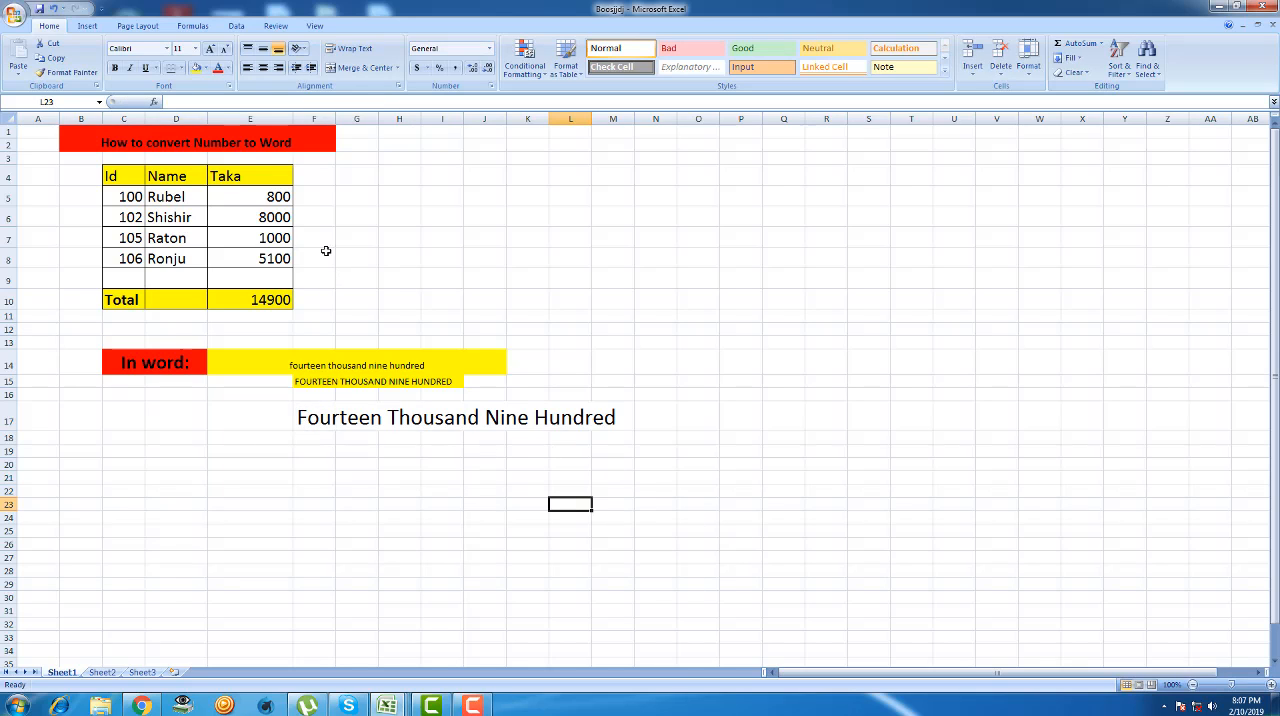
pyautogui.doubleClick(340, 198)
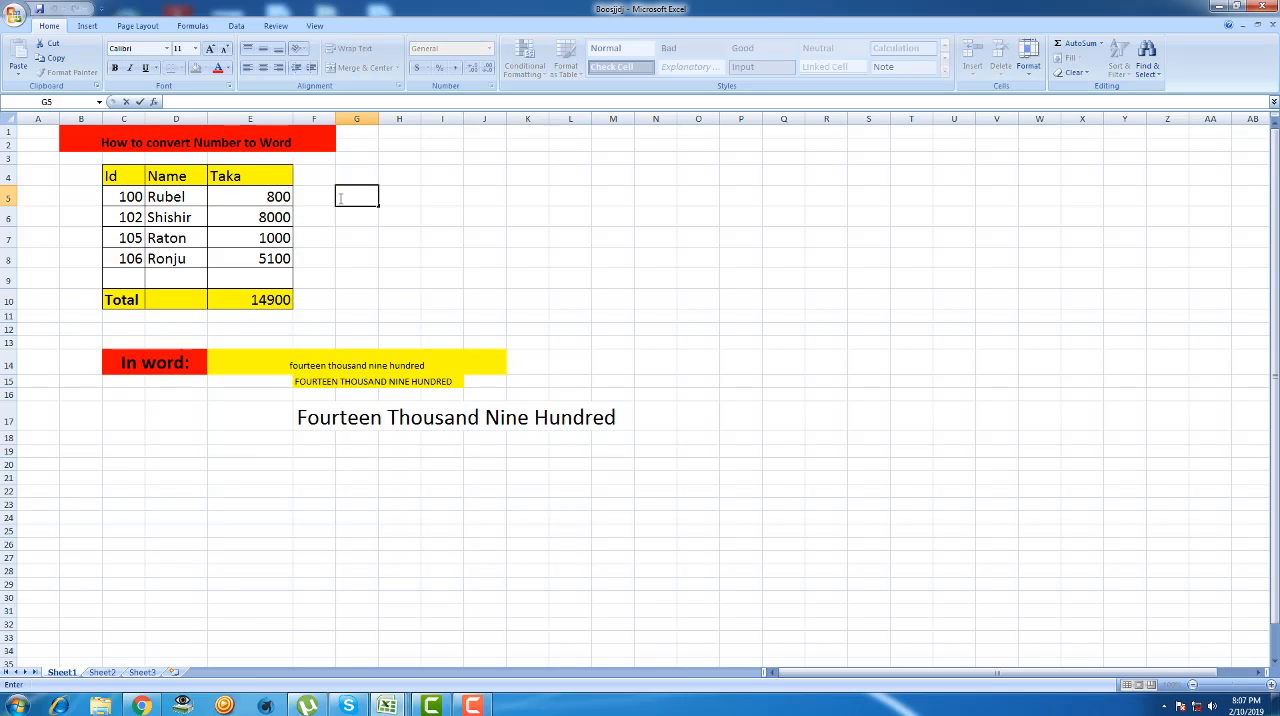
pyautogui.write('+')
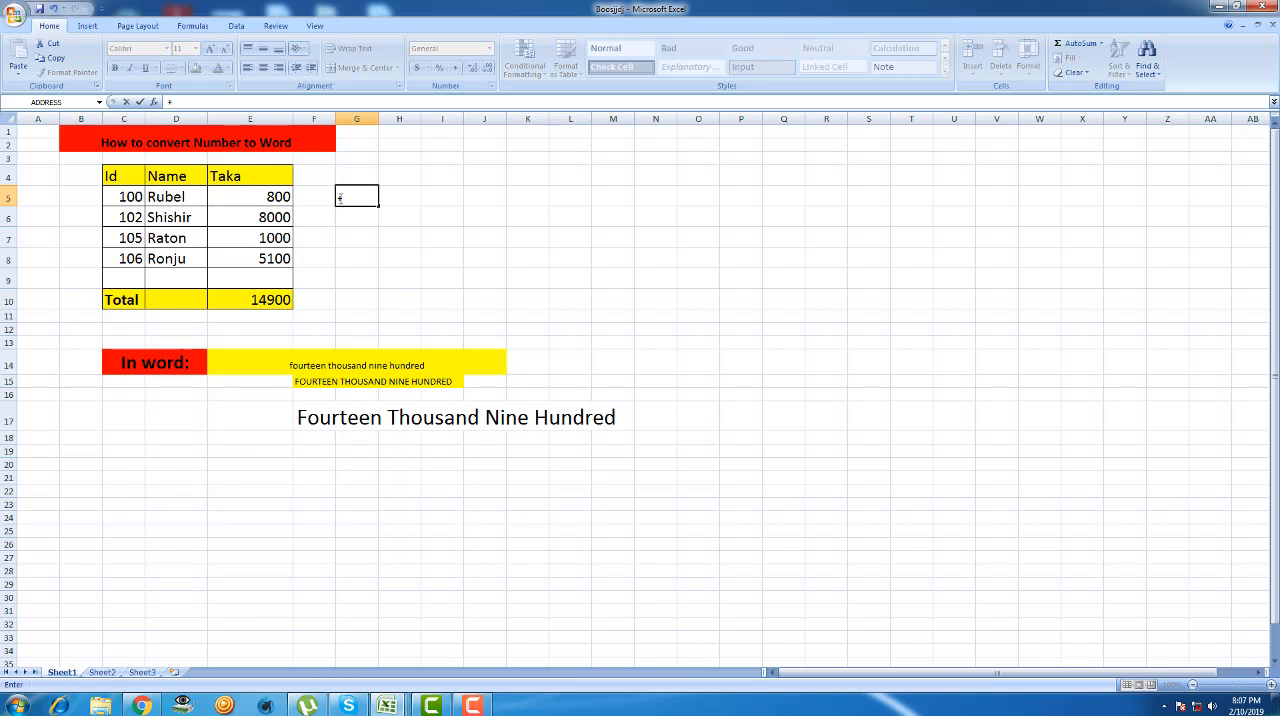
pyautogui.press('BackSpace')
pyautogui.write('+')
pyautogui.press('BackSpace')
pyautogui.click(431, 237)
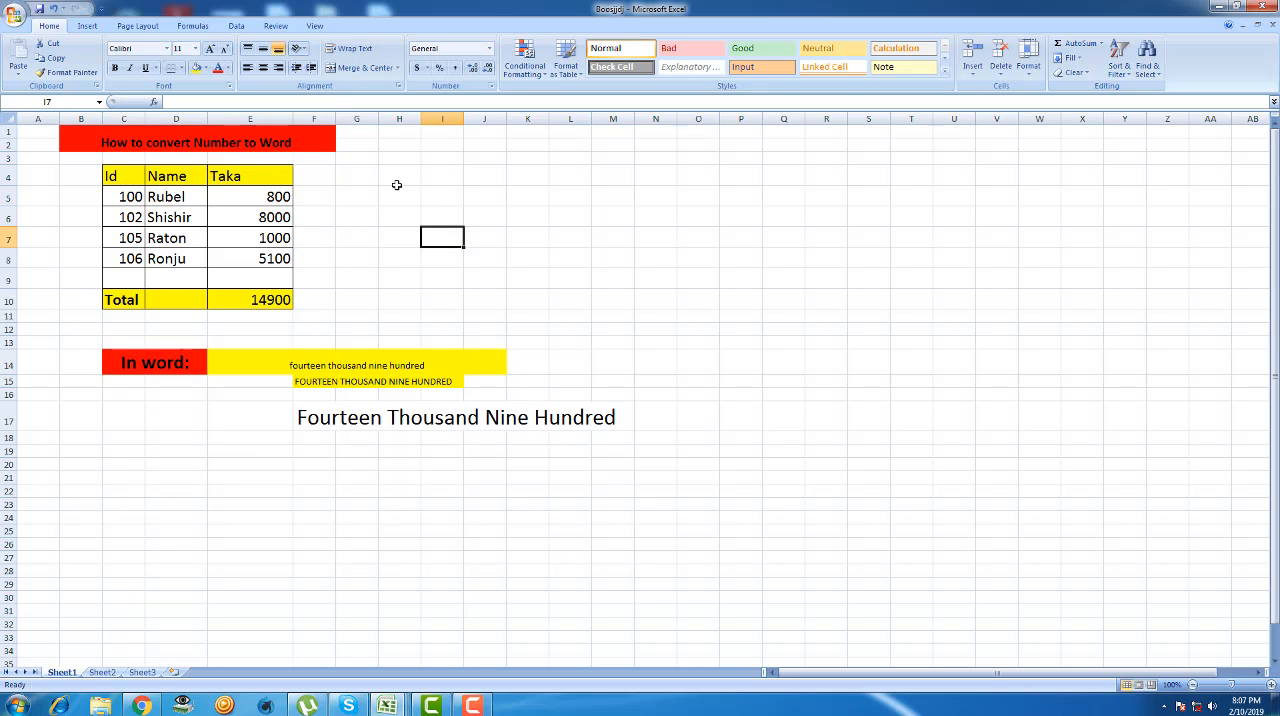
# - Fill the empty cells G5 to I8 beside the Taka table with yellow
pyautogui.moveTo(344, 195); pyautogui.dragTo(430, 259)
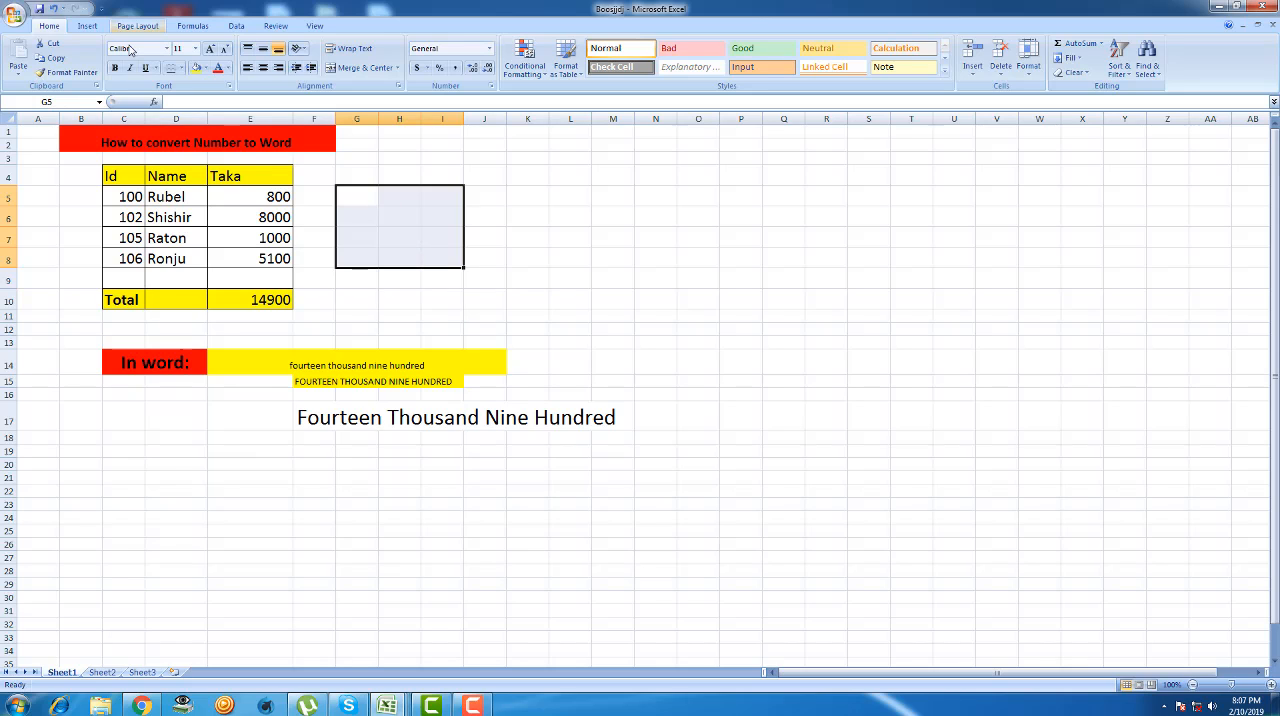
pyautogui.click(197, 67)
pyautogui.click(560, 196)
# - Enter the formula =PROPER(SpellNumber(E5)) in cell G5 to spell the first row's Taka amount, accepting the proposed parenthesis correction
pyautogui.click(366, 194)
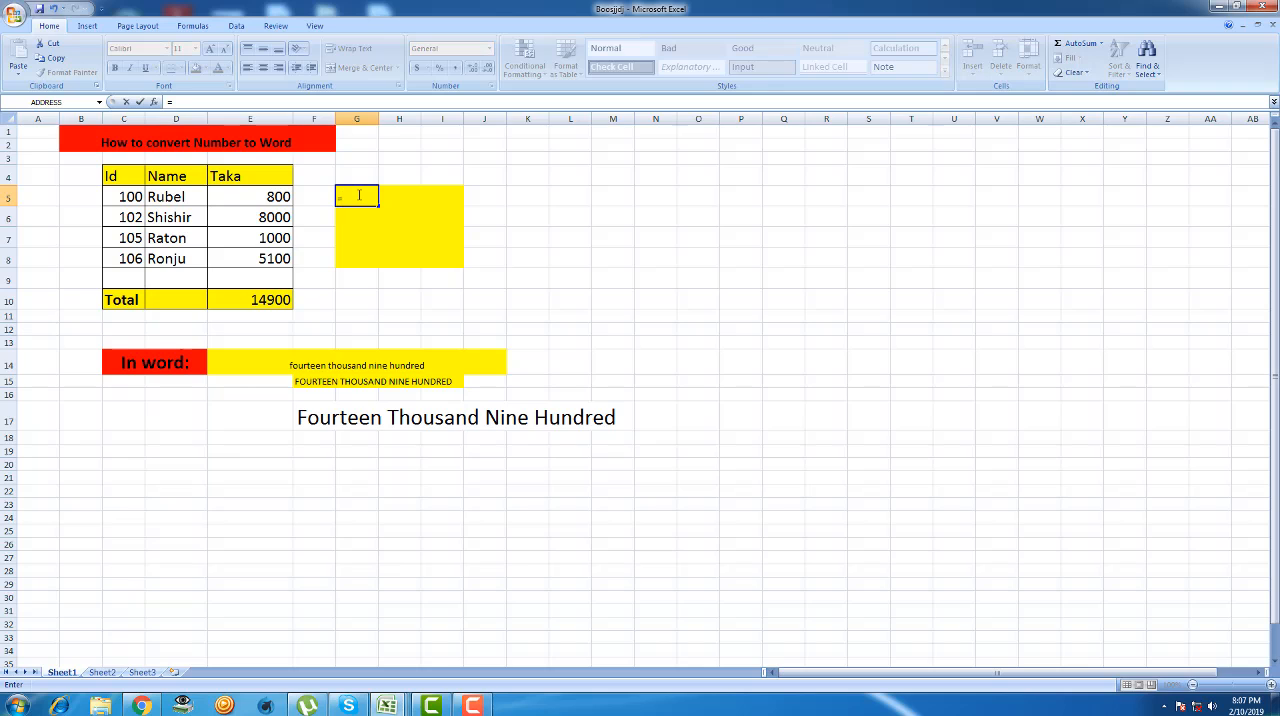
pyautogui.write('=pro')
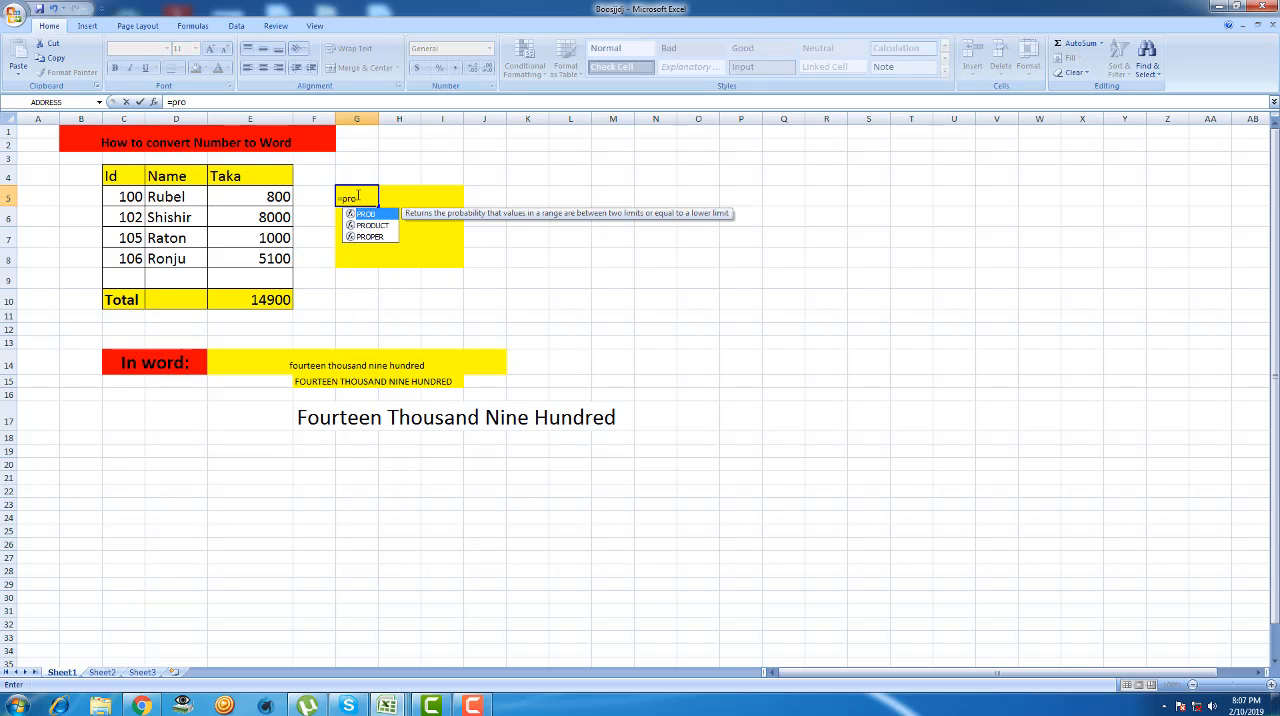
pyautogui.doubleClick(376, 238)
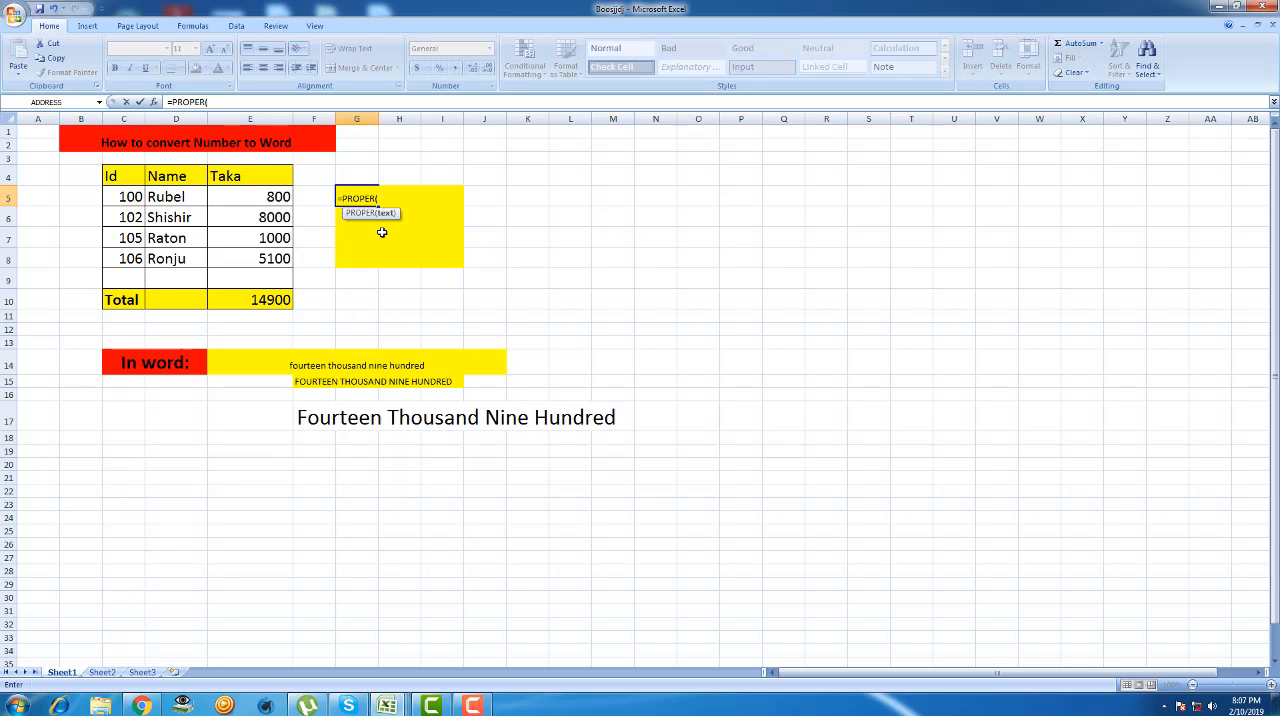
pyautogui.write('spell')
pyautogui.doubleClick(418, 226)
pyautogui.click(278, 197)
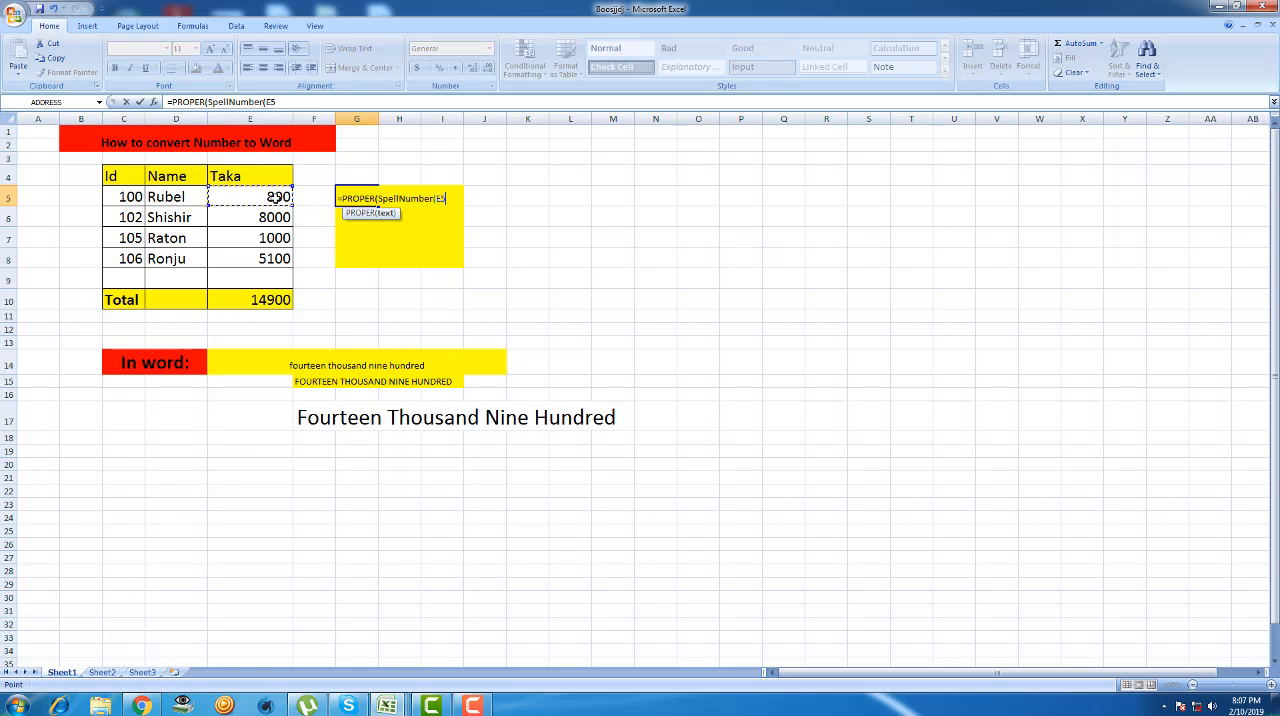
pyautogui.write(')')
pyautogui.press('Return')
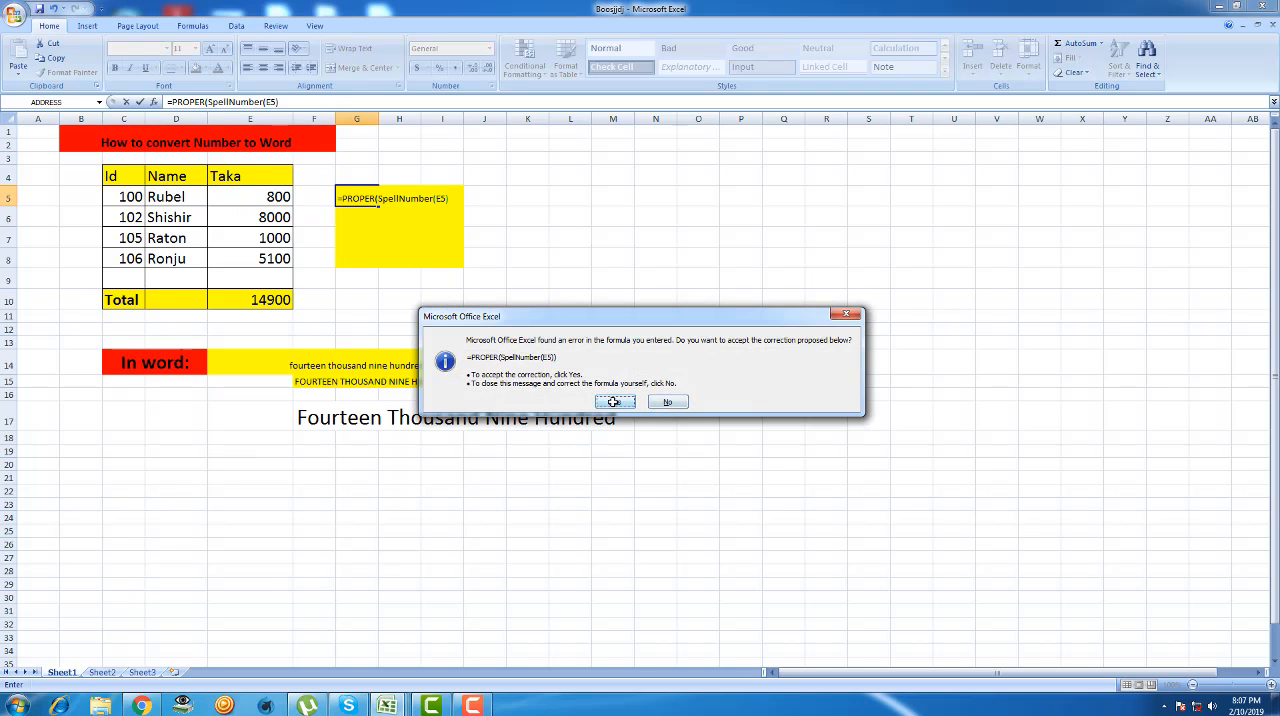
pyautogui.click(614, 401)
# - Make the yellow cells G5 to I8 beside the Taka table bold
pyautogui.click(393, 254)
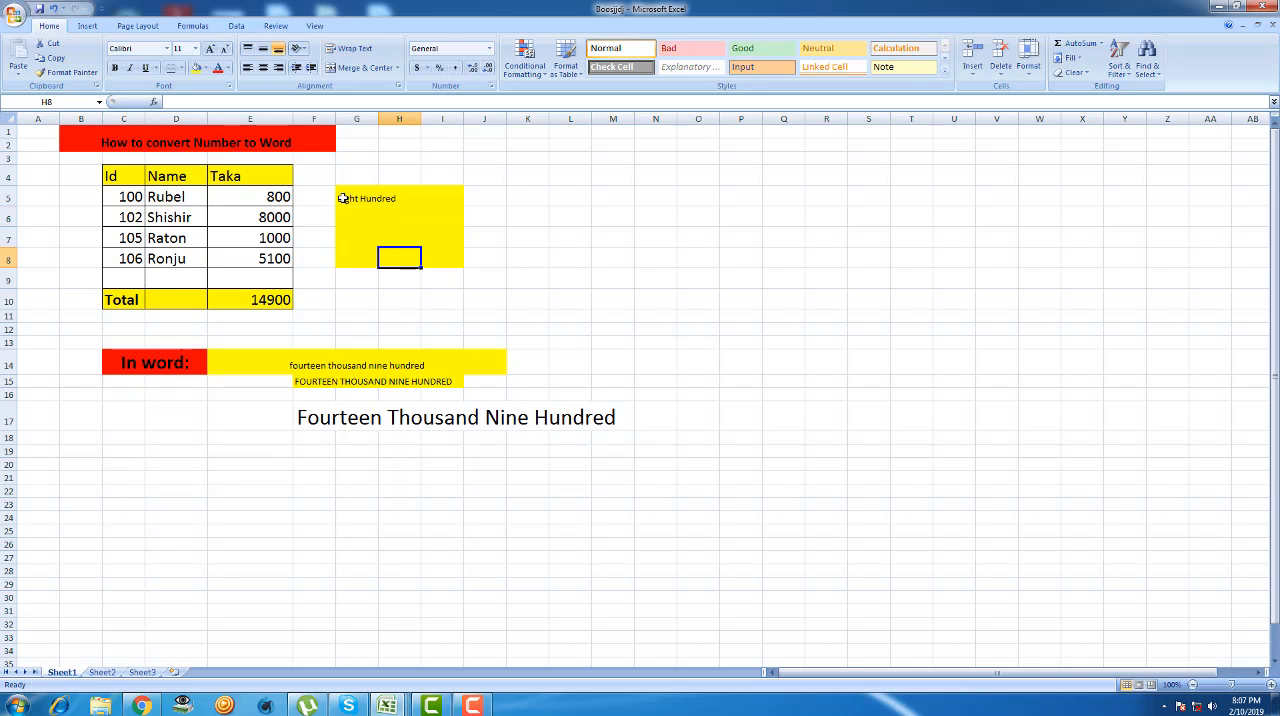
pyautogui.moveTo(343, 198); pyautogui.dragTo(445, 262)
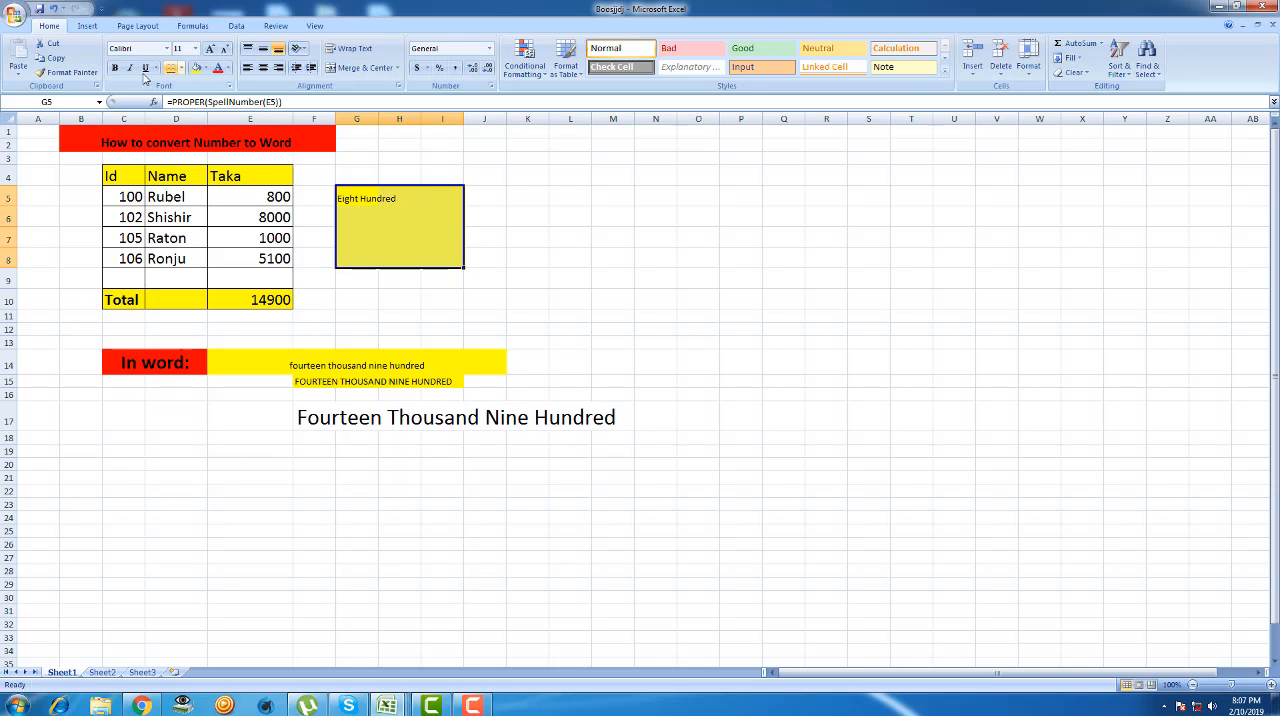
pyautogui.click(114, 68)
pyautogui.click(195, 48)
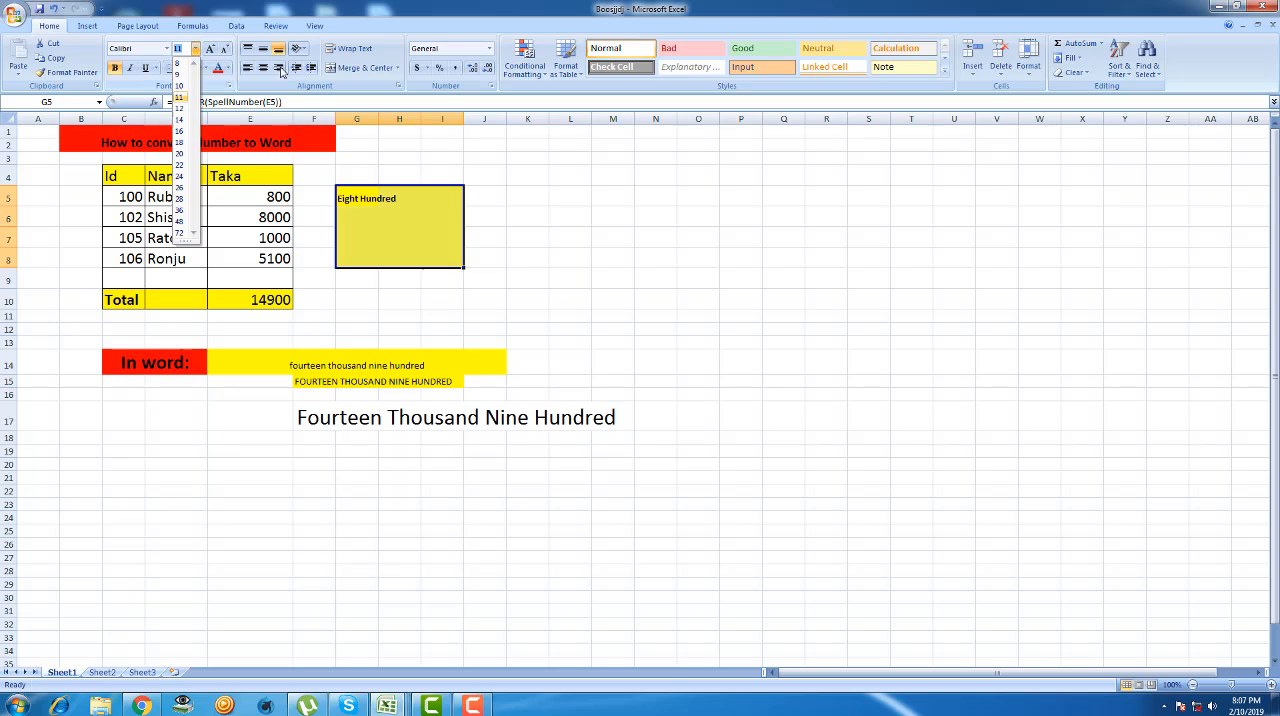
pyautogui.click(588, 180)
pyautogui.click(363, 209)
pyautogui.click(727, 198)
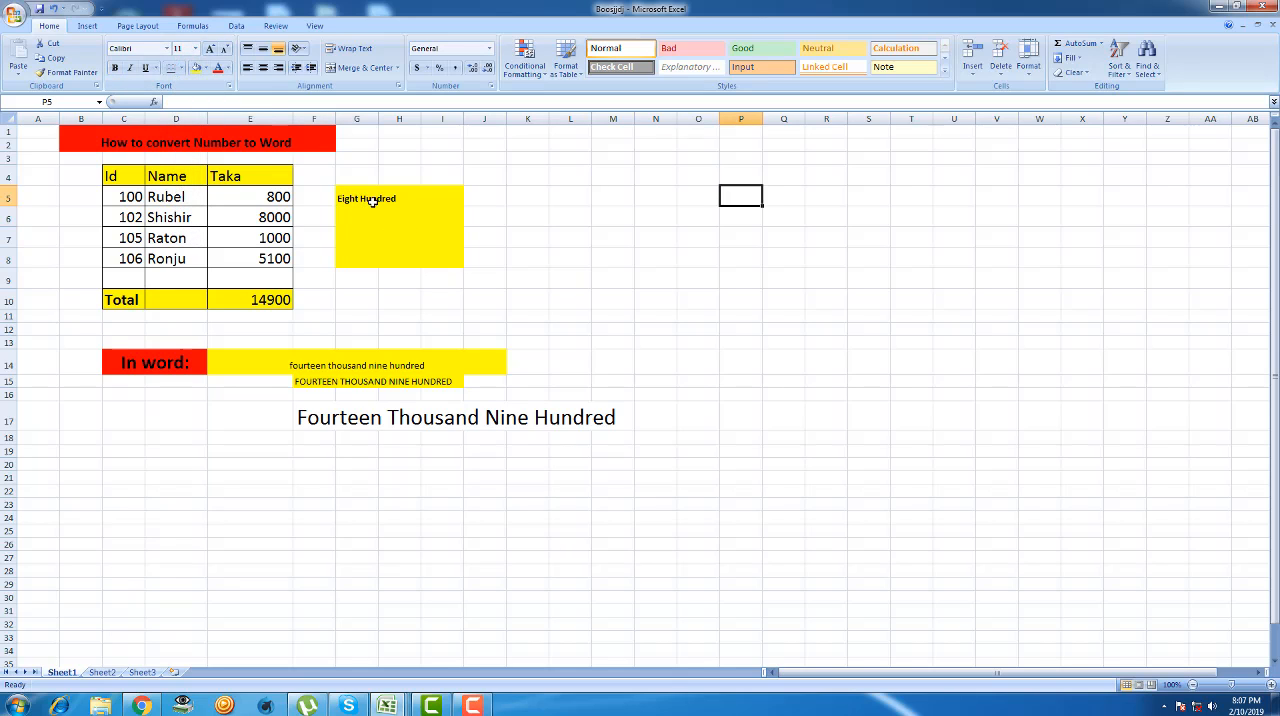
# - Copy the PROPER(SpellNumber) formula from G5 down to G8 so every row's Taka amount is spelled out
pyautogui.click(360, 195)
pyautogui.rightClick(358, 193)
pyautogui.click(390, 212)
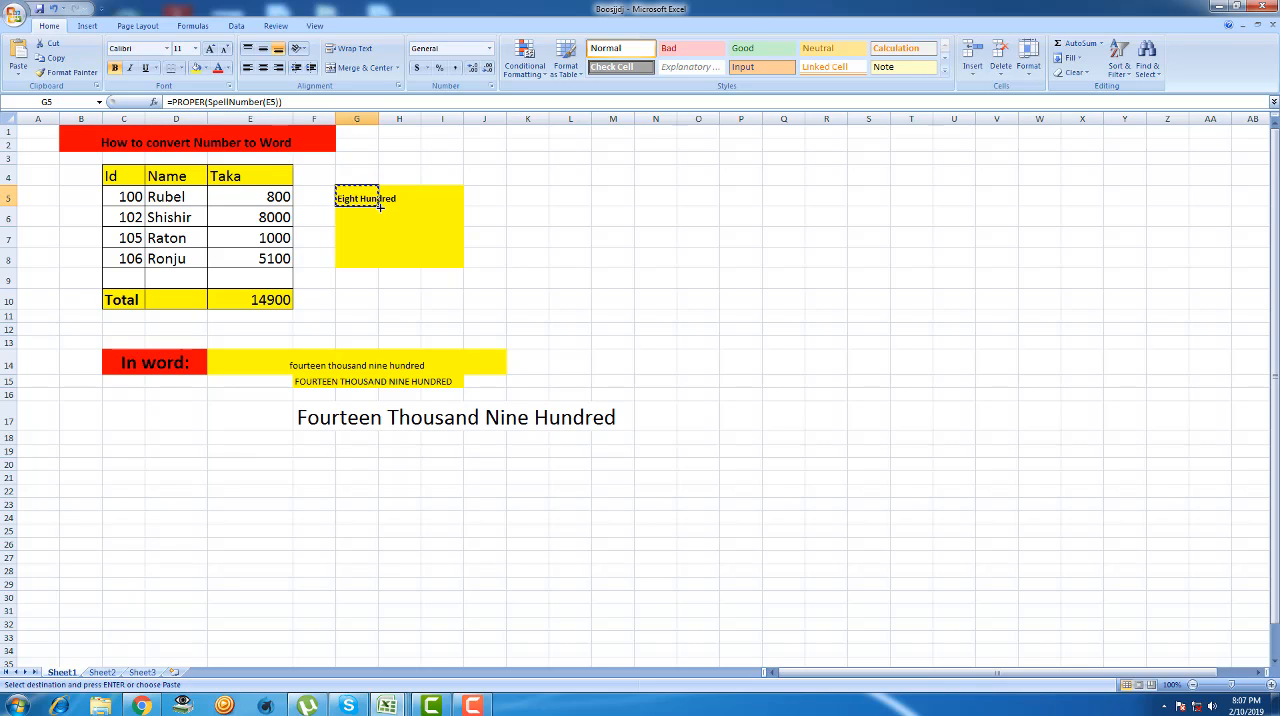
pyautogui.moveTo(380, 206); pyautogui.dragTo(380, 260)
pyautogui.click(484, 360)
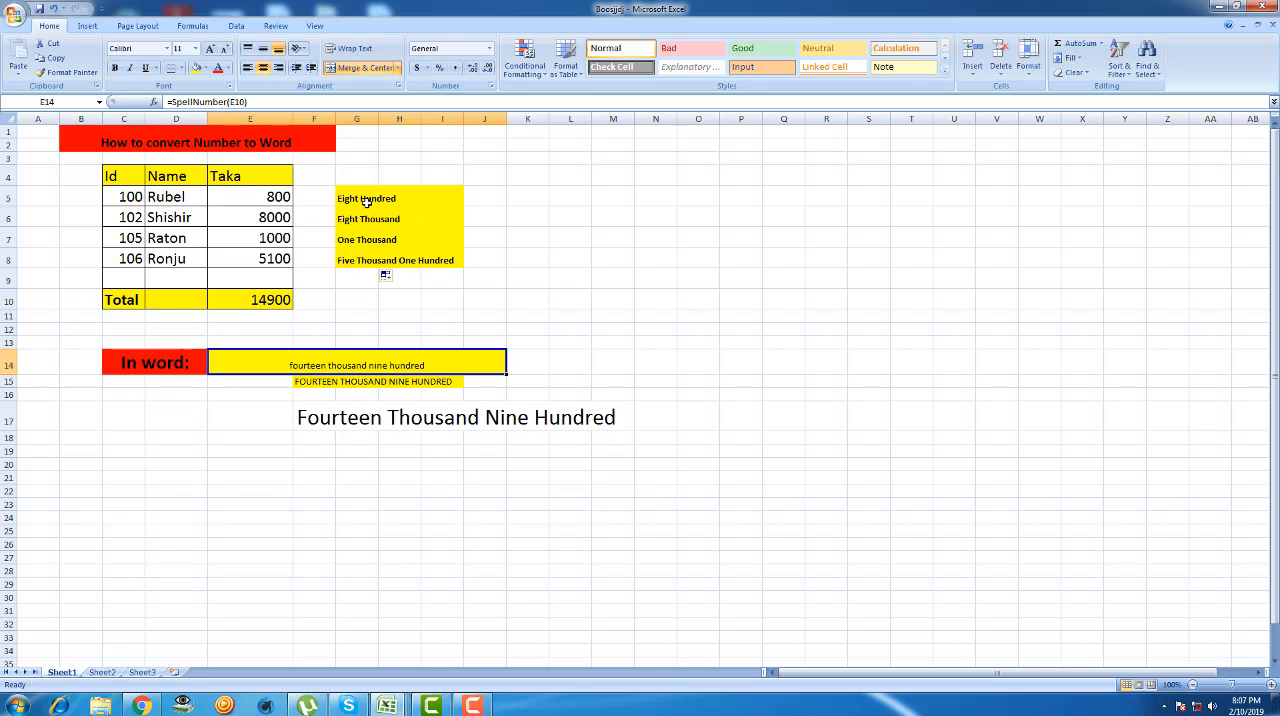
# - Change the first row's Taka amount in cell E5 to 500
pyautogui.doubleClick(276, 198)
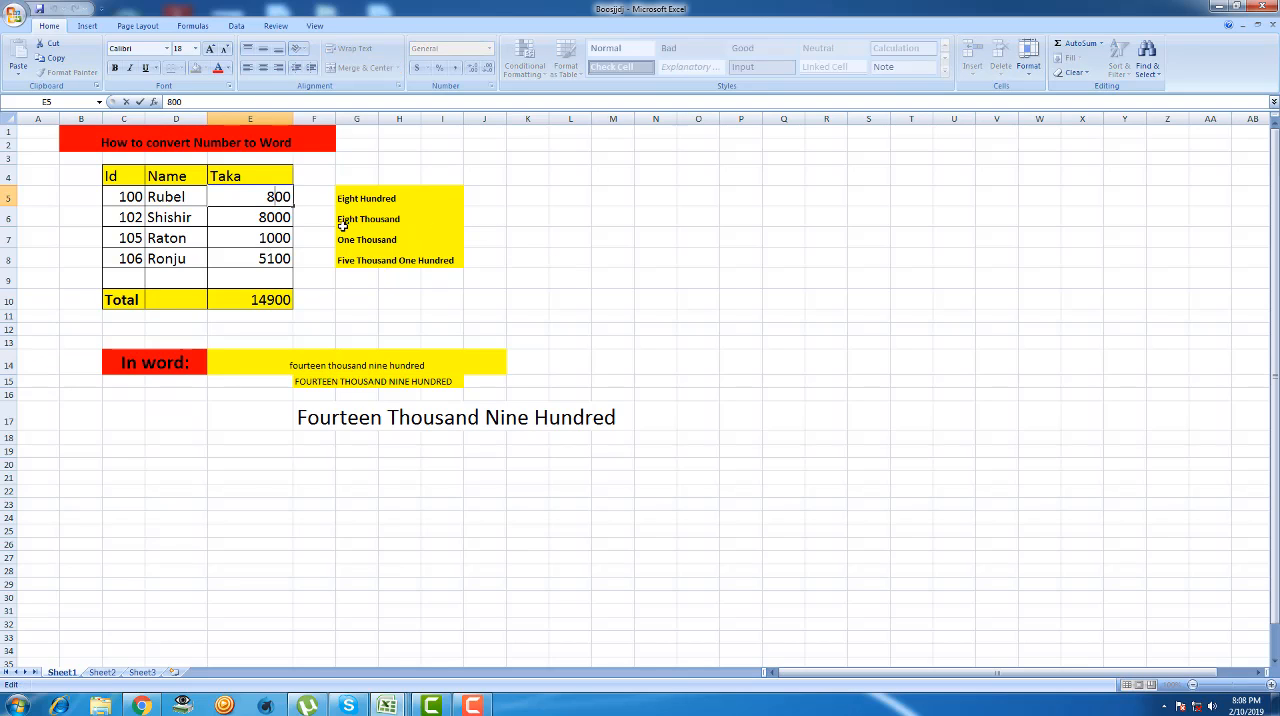
pyautogui.press('BackSpace')
pyautogui.write('5')
pyautogui.click(597, 256)
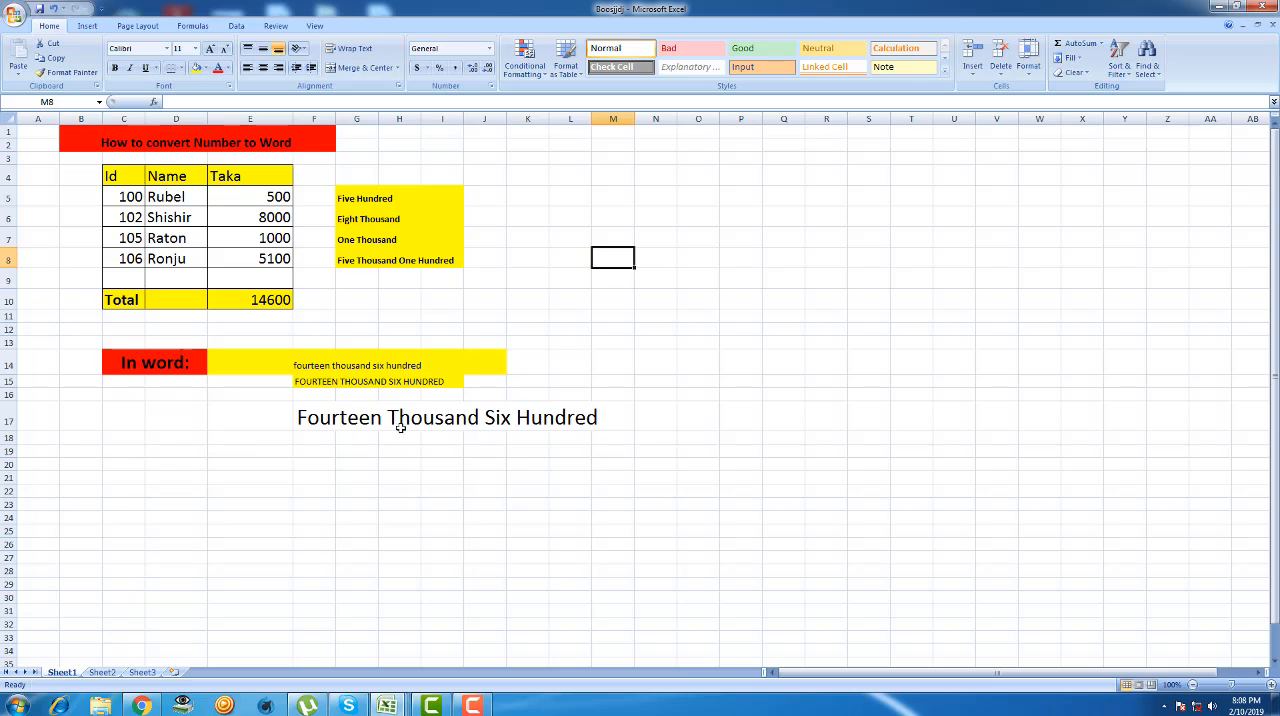
# - Change the first row's Taka amount in cell E5 to 1500
pyautogui.click(261, 197)
pyautogui.doubleClick(262, 197)
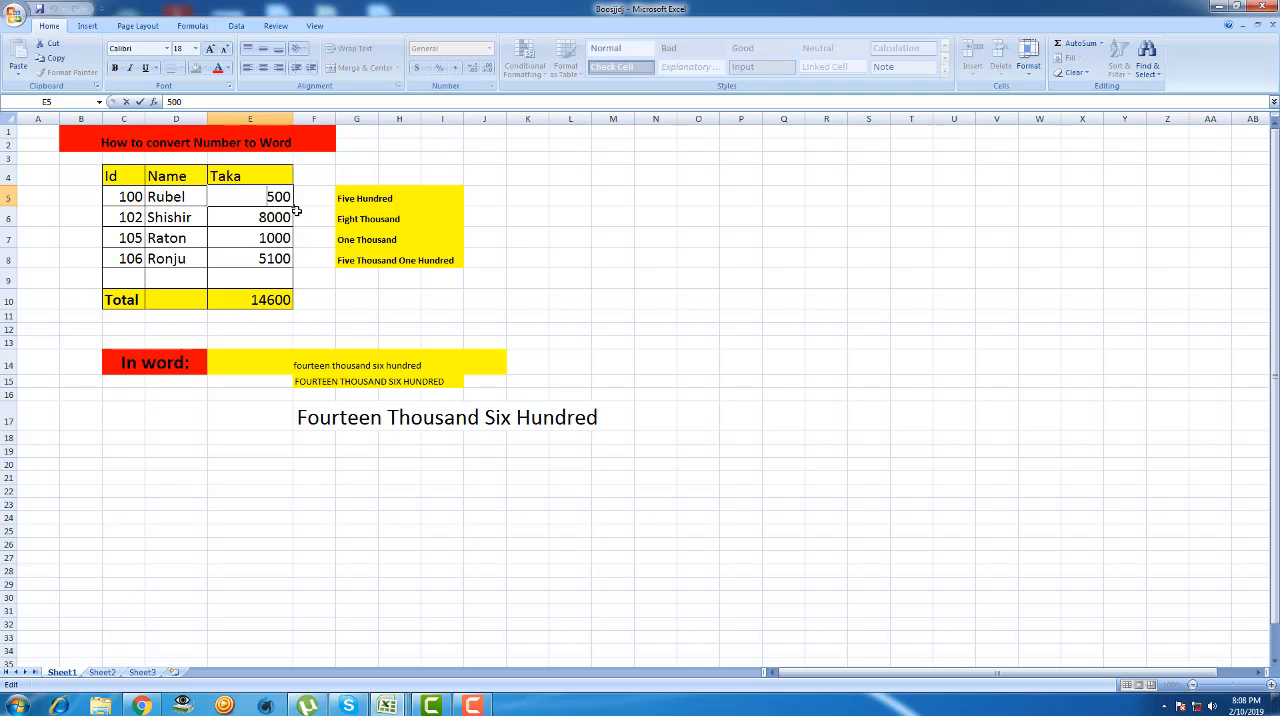
pyautogui.write('1')
pyautogui.press('Return')
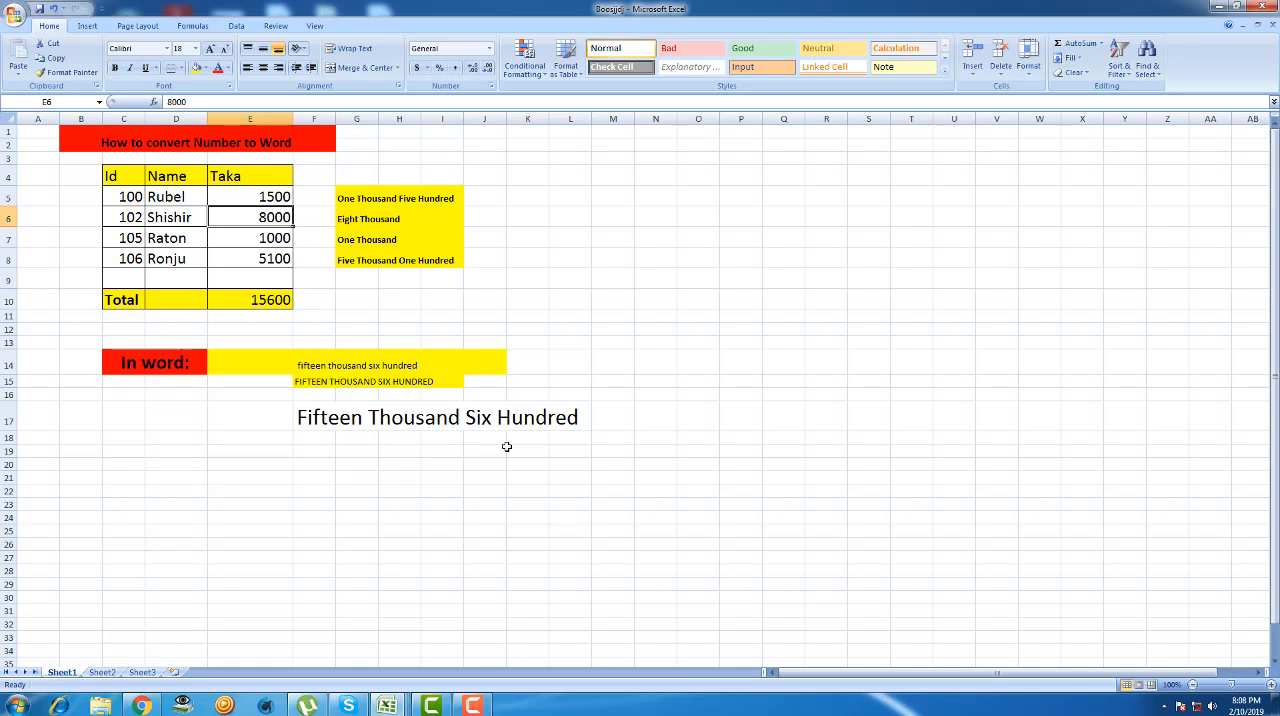
pyautogui.click(320, 474)
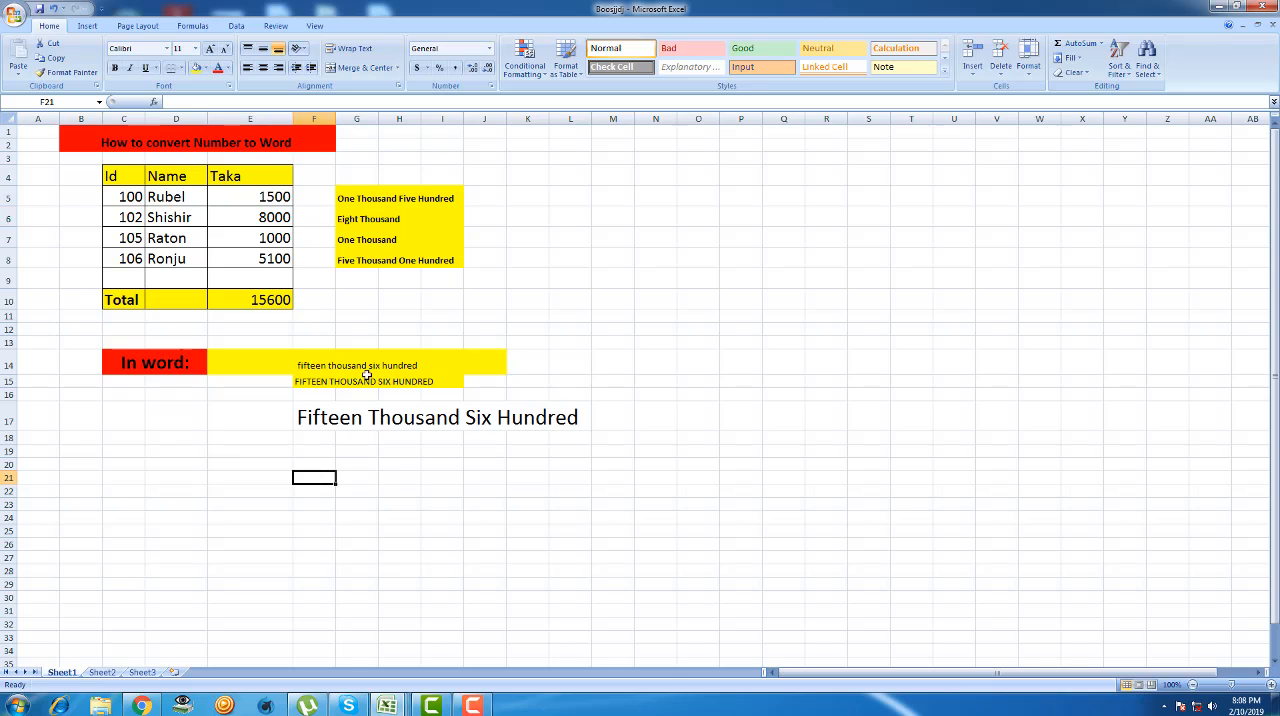
pyautogui.click(524, 331)
# - Set the first row's Taka amount in cell E5 to 3500, dismissing the Windows color scheme prompt without changing the scheme
pyautogui.doubleClick(274, 199)
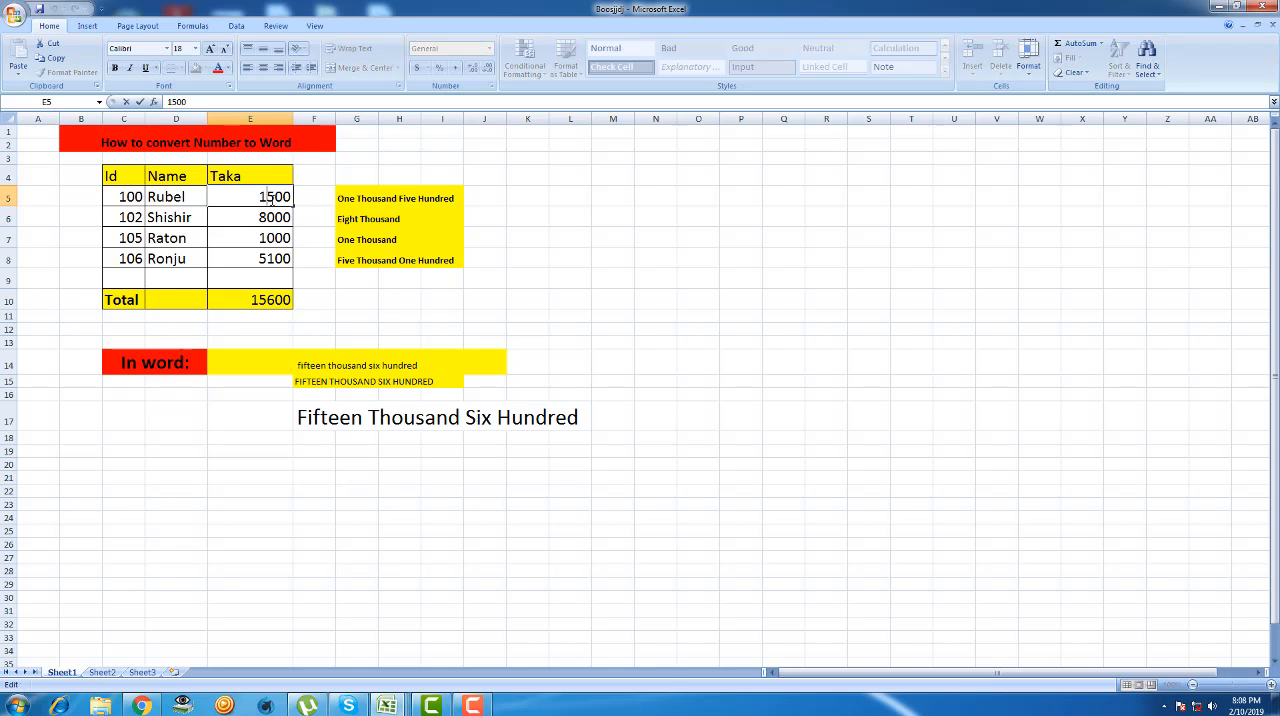
pyautogui.press('BackSpace')
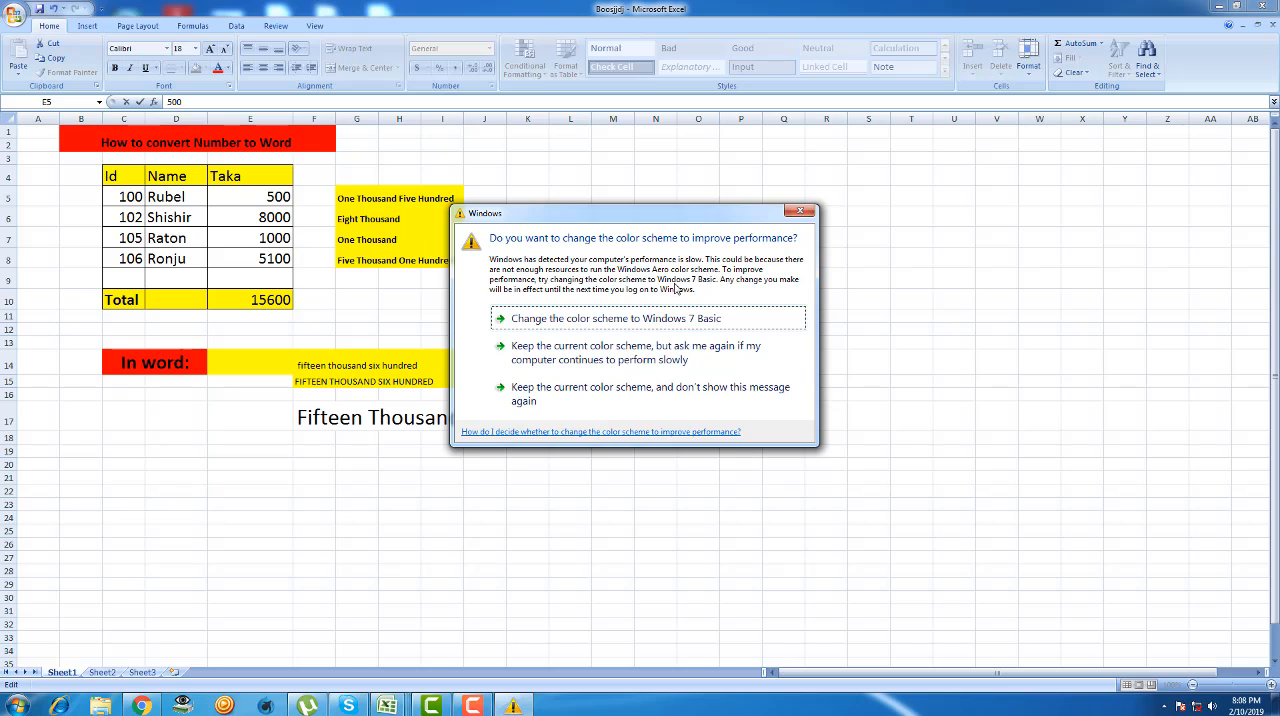
pyautogui.click(800, 211)
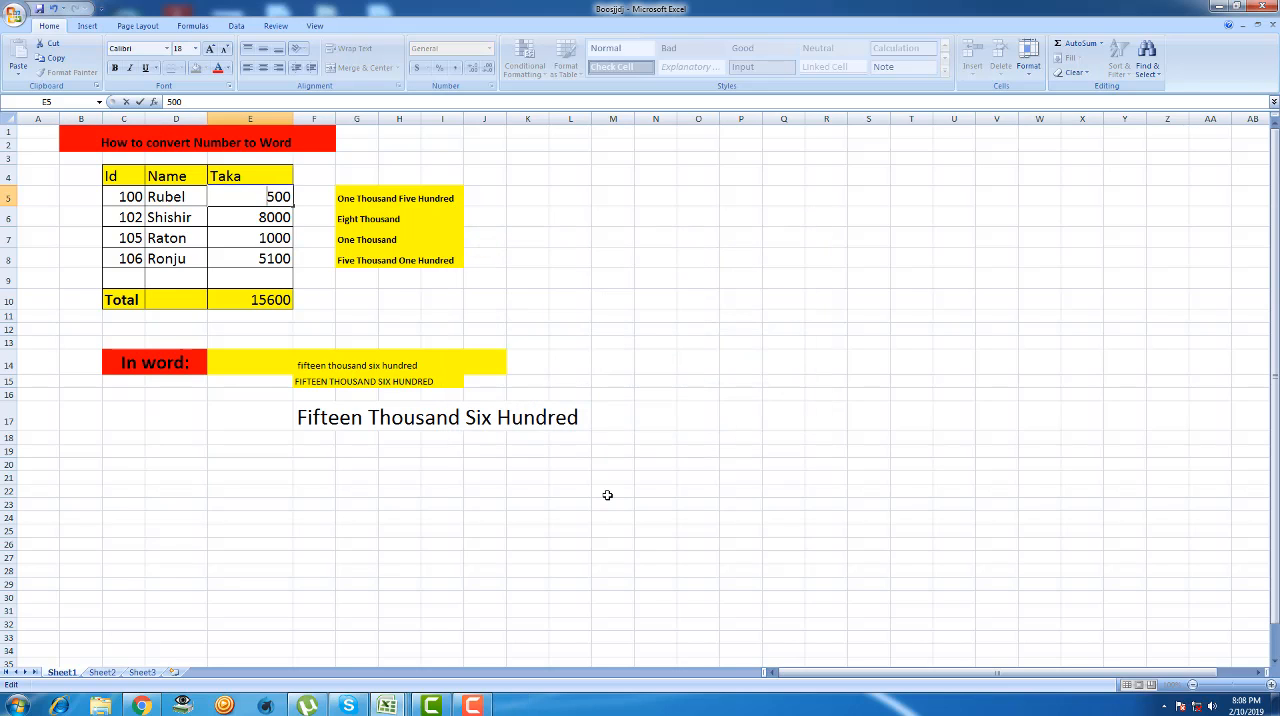
pyautogui.write('3')
pyautogui.click(553, 264)
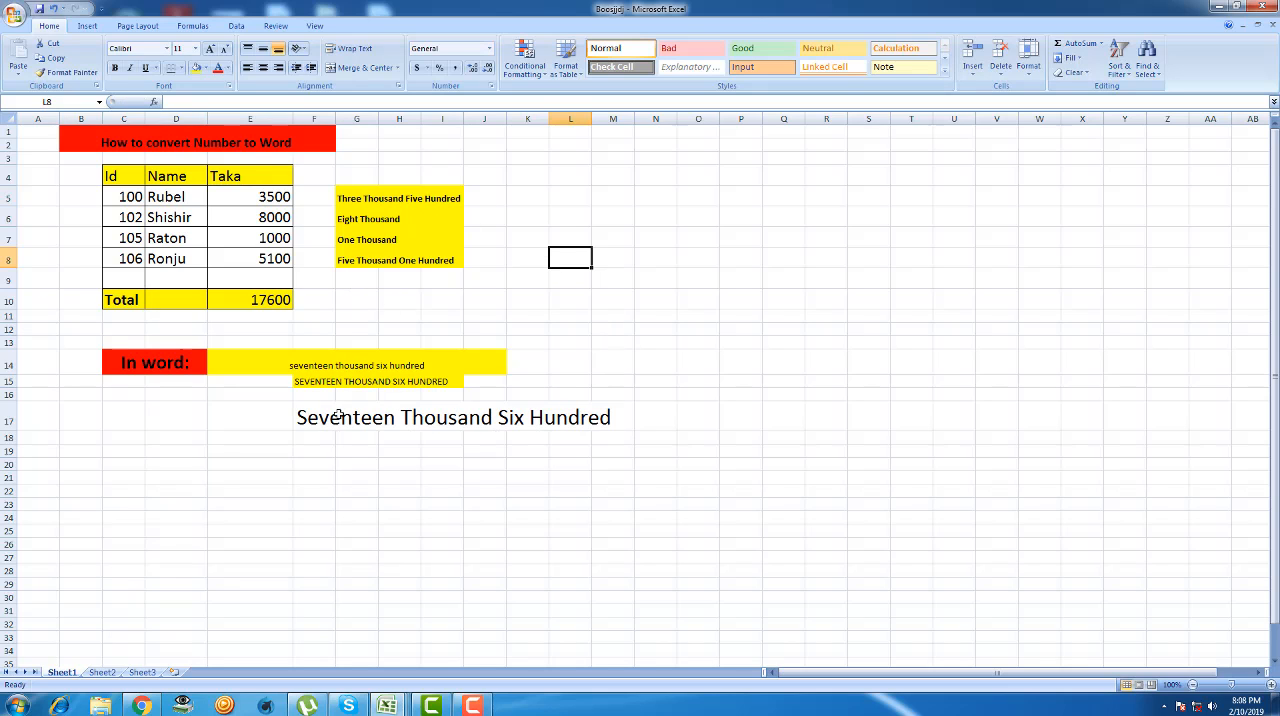
pyautogui.click(259, 305)
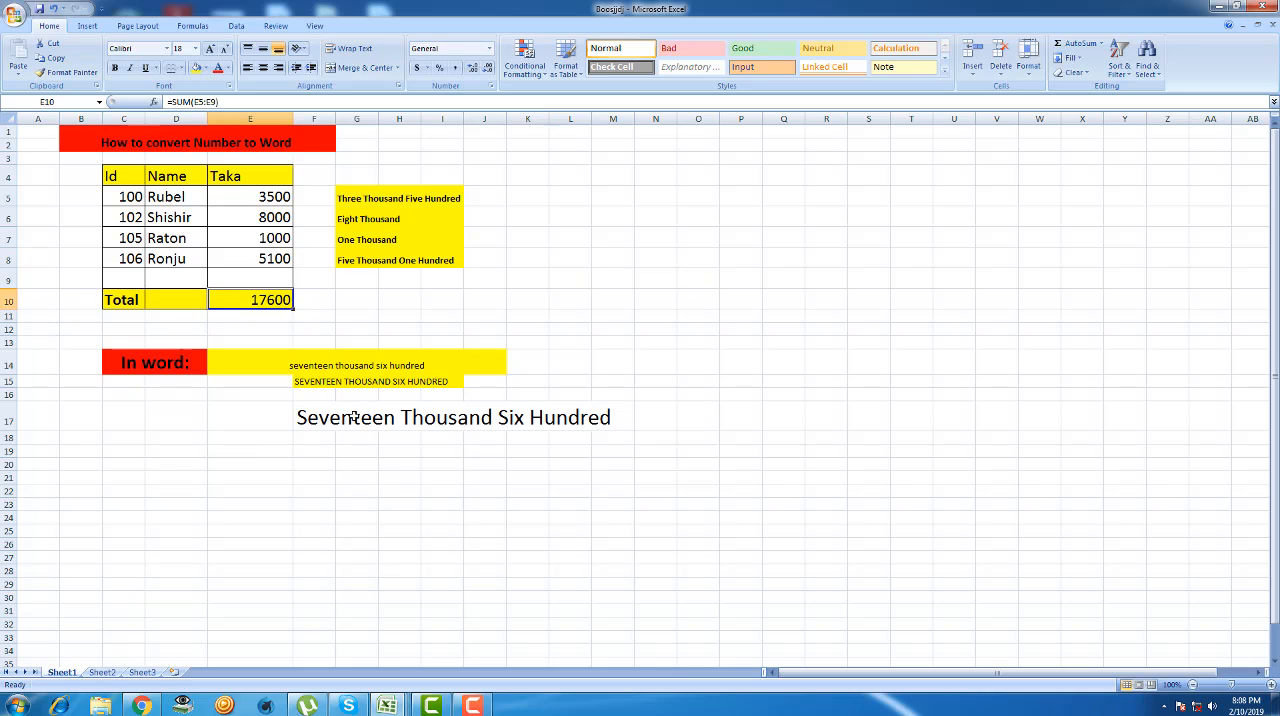
pyautogui.click(355, 420)
pyautogui.click(332, 449)
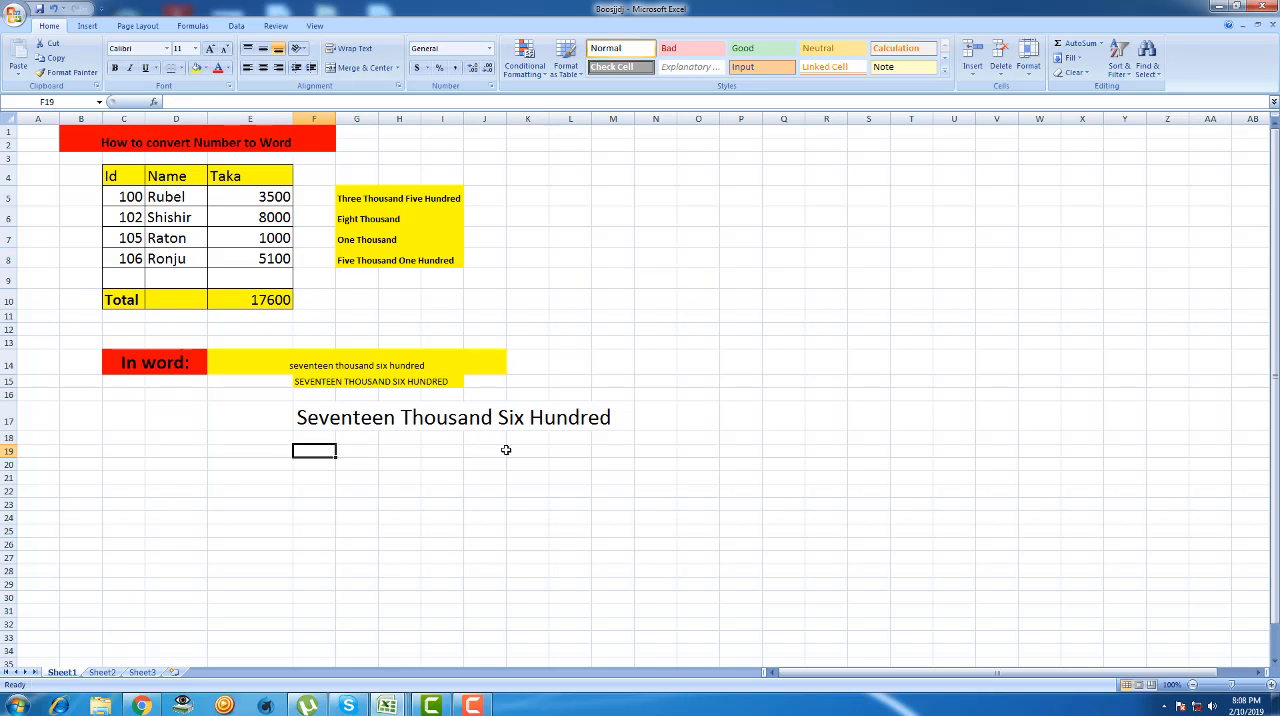
pyautogui.click(572, 480)
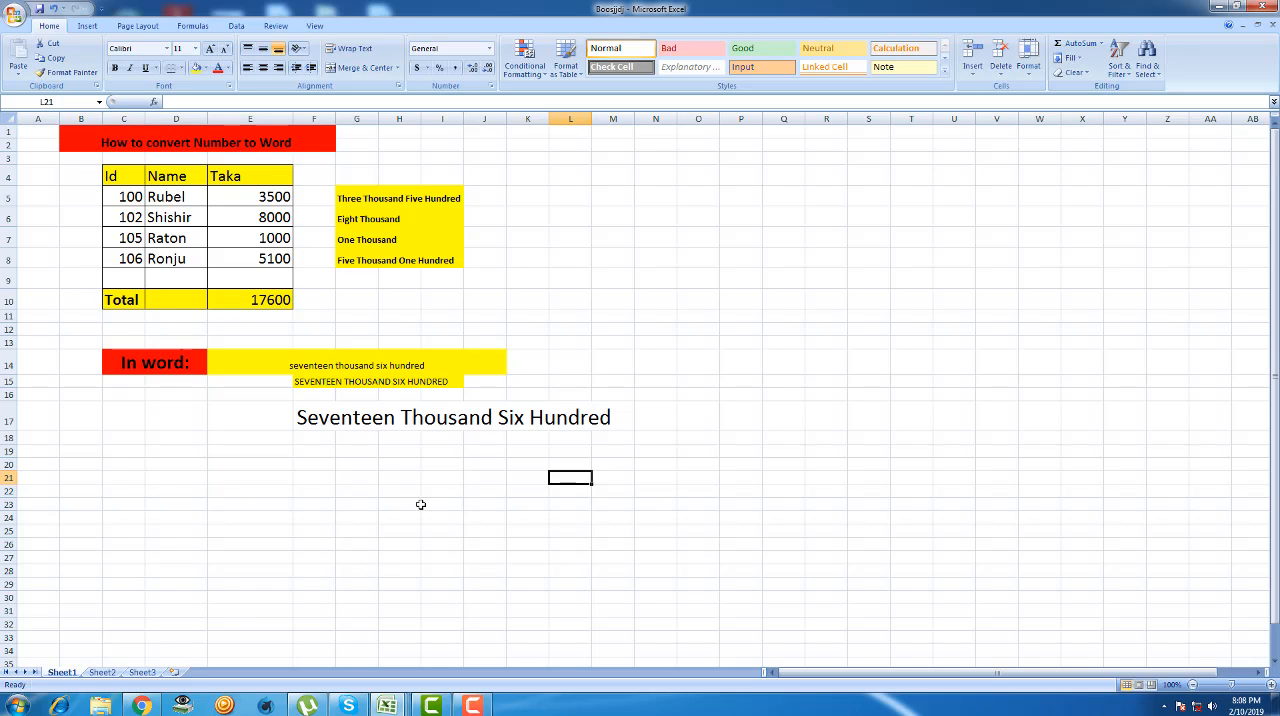
pyautogui.doubleClick(426, 307)
# - Enter the formula =SpellNumber(E5) in cell L5 to spell the first row's Taka amount without a case function
pyautogui.doubleClick(564, 197)
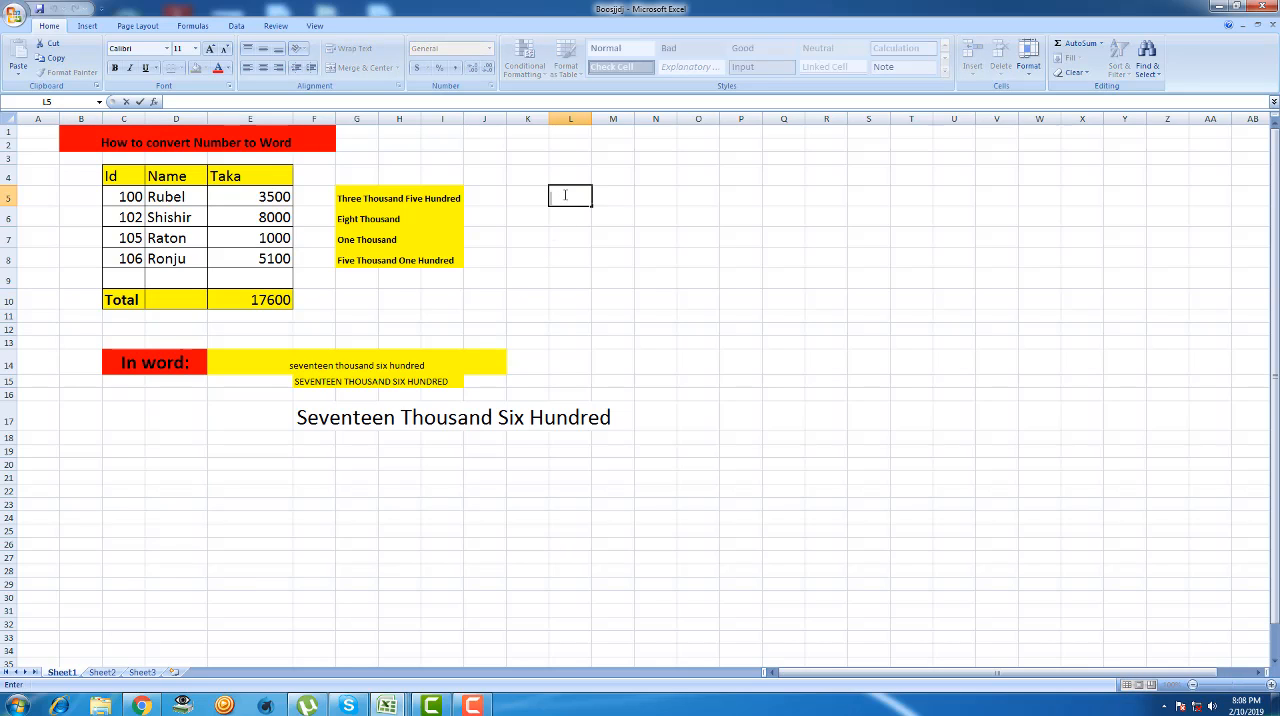
pyautogui.write('=')
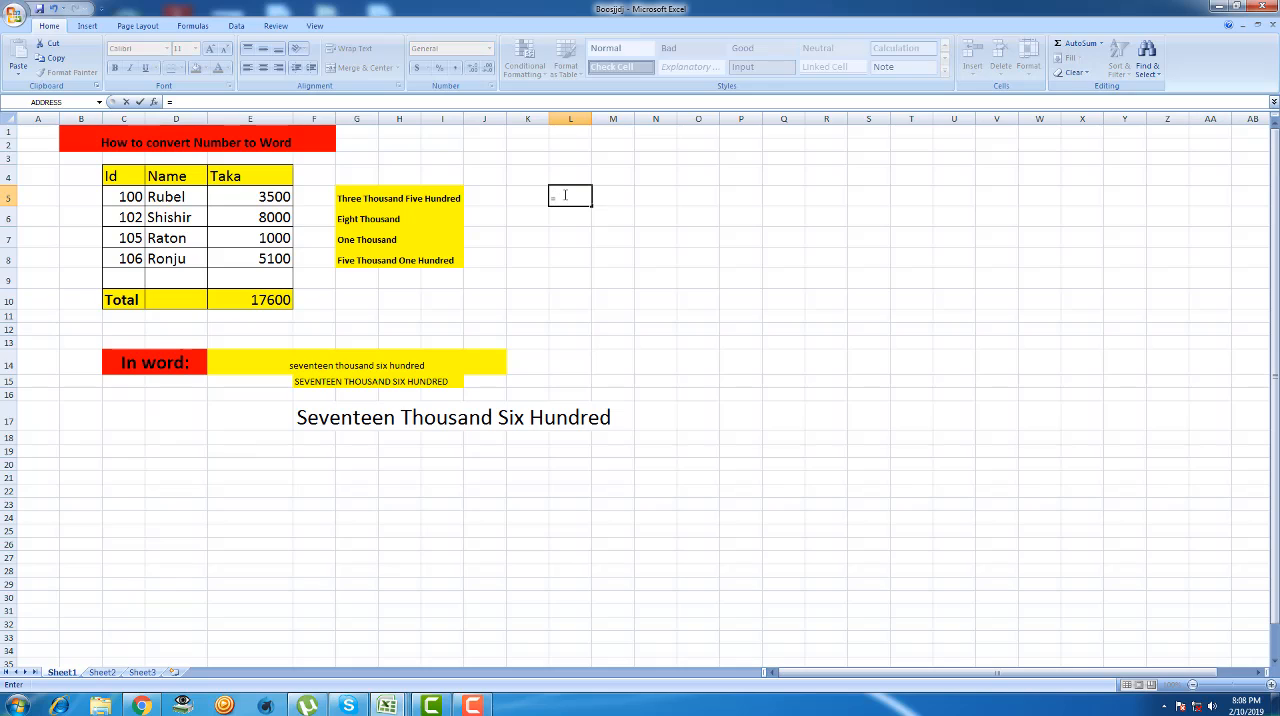
pyautogui.write('spe')
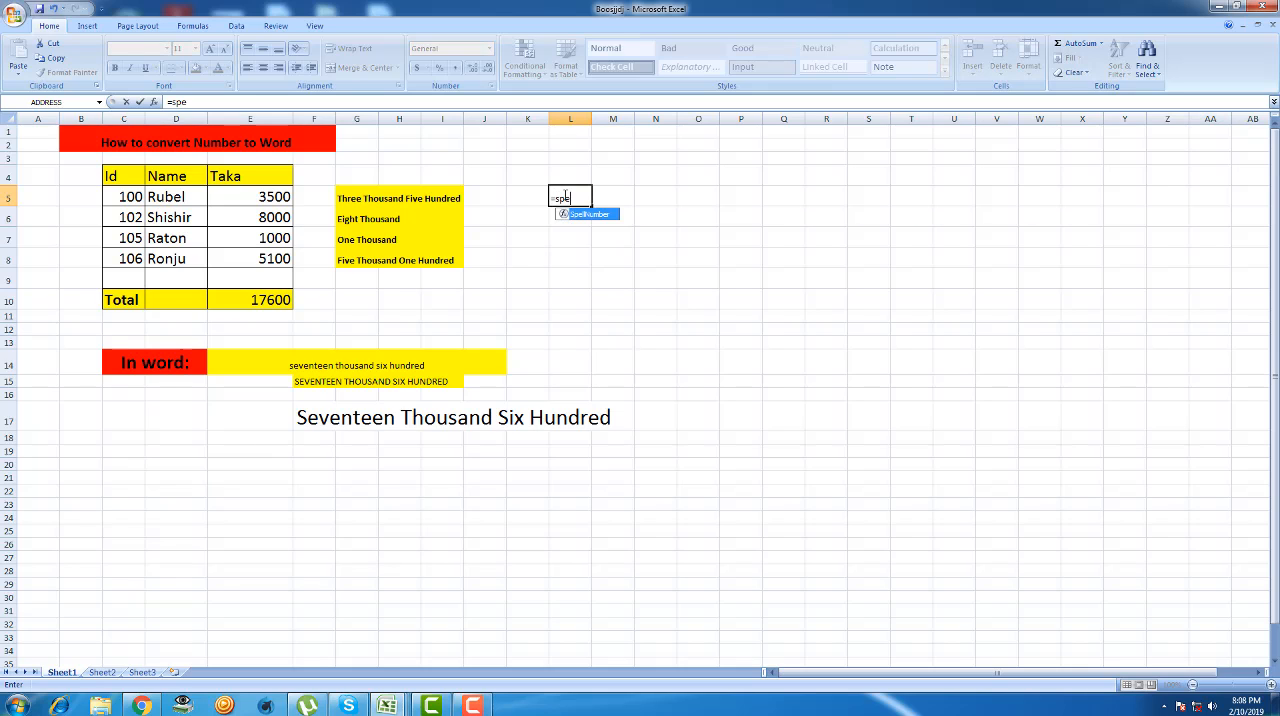
pyautogui.doubleClick(581, 215)
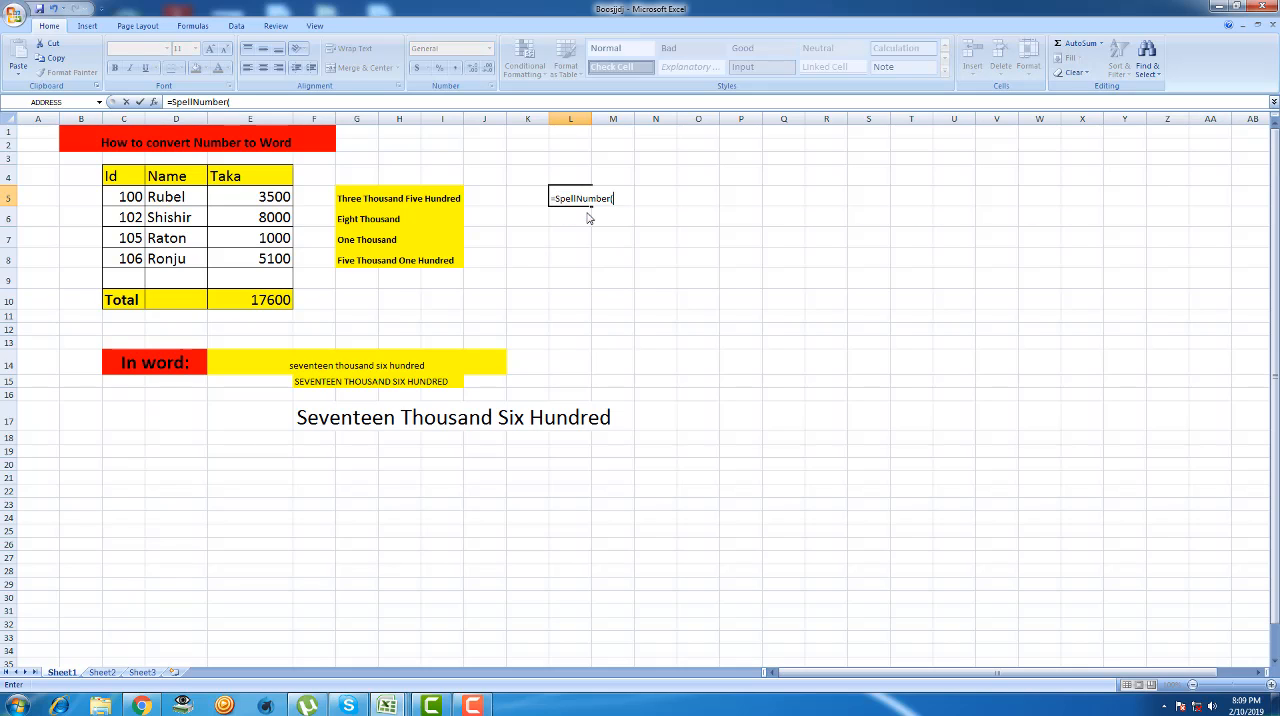
pyautogui.click(276, 199)
pyautogui.write(')')
pyautogui.press('Return')
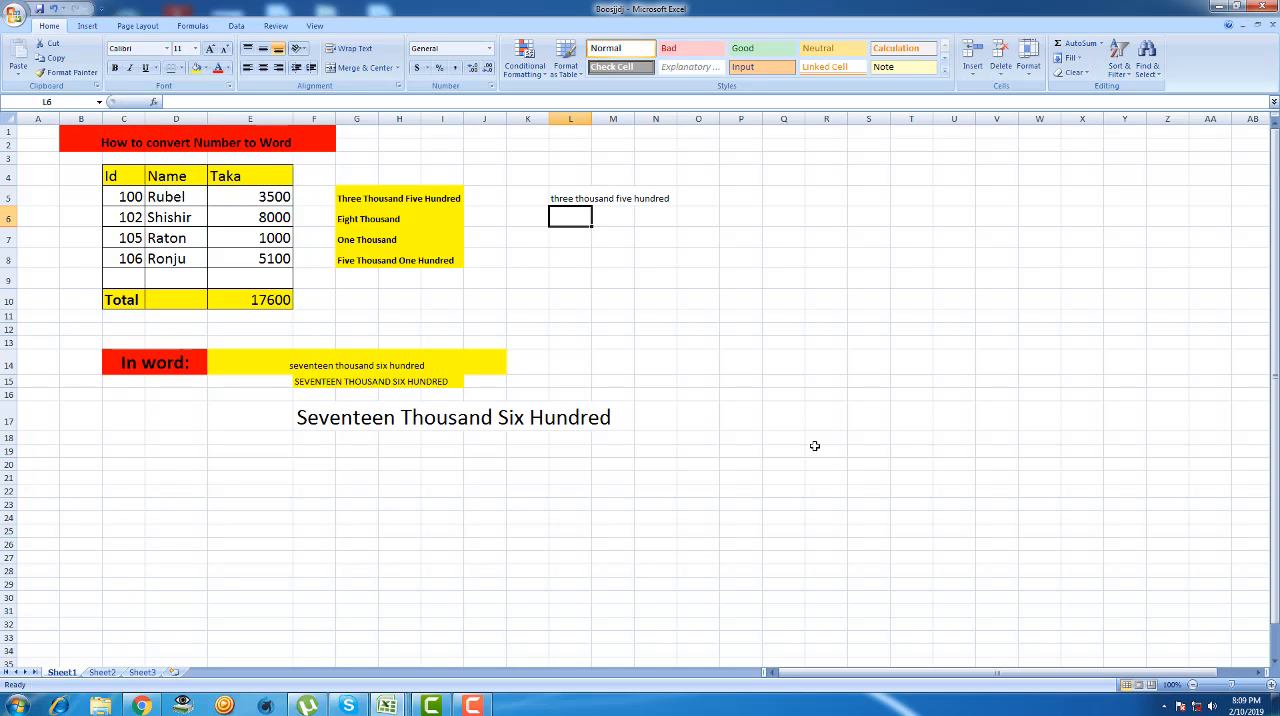
pyautogui.click(621, 297)
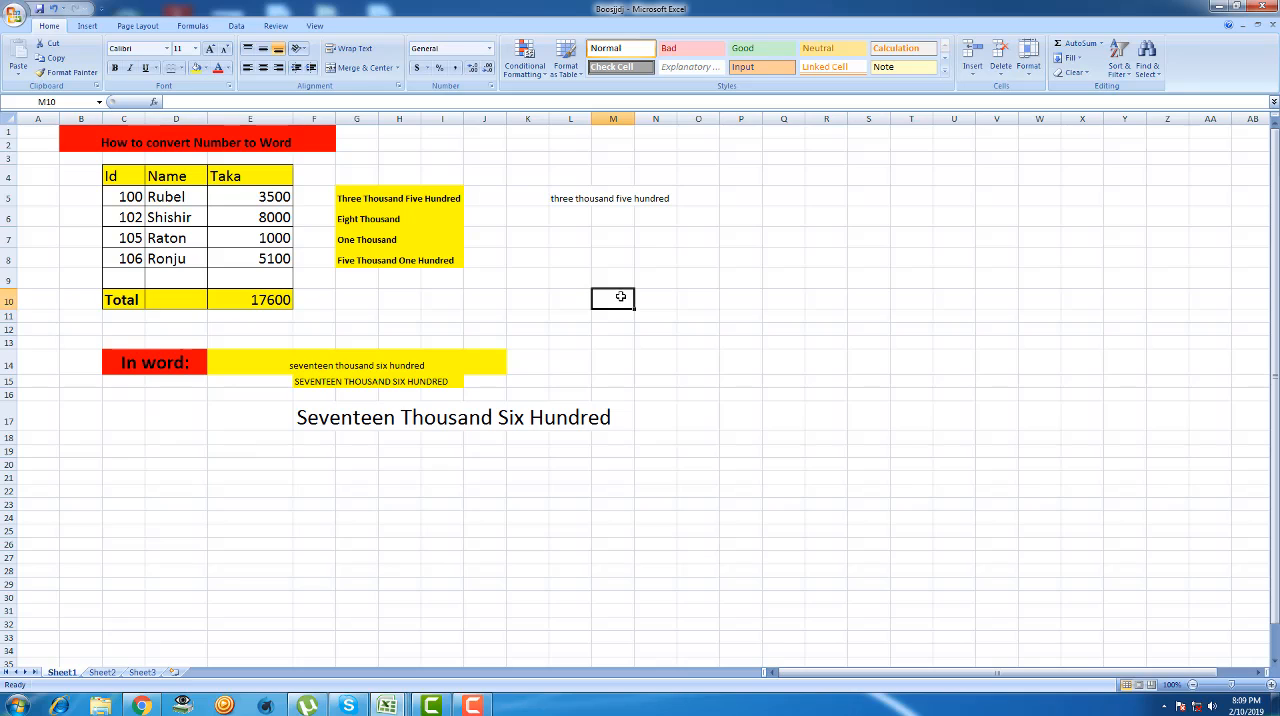
pyautogui.click(571, 199)
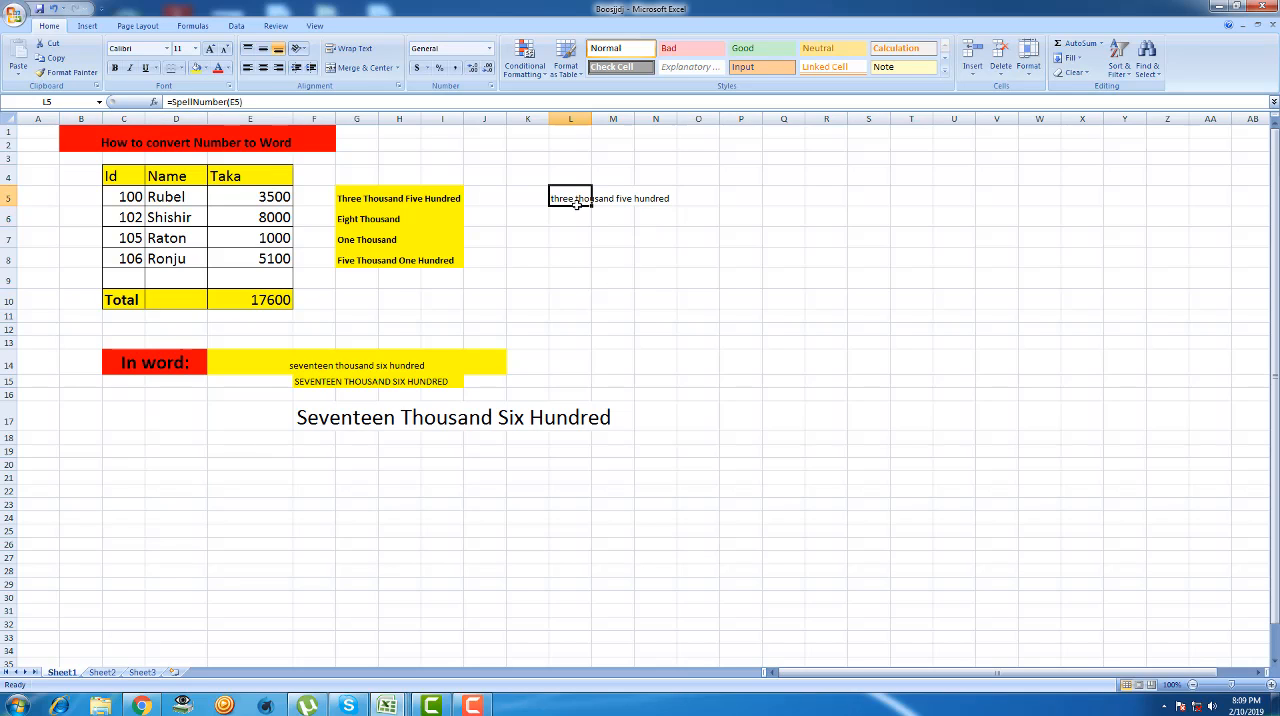